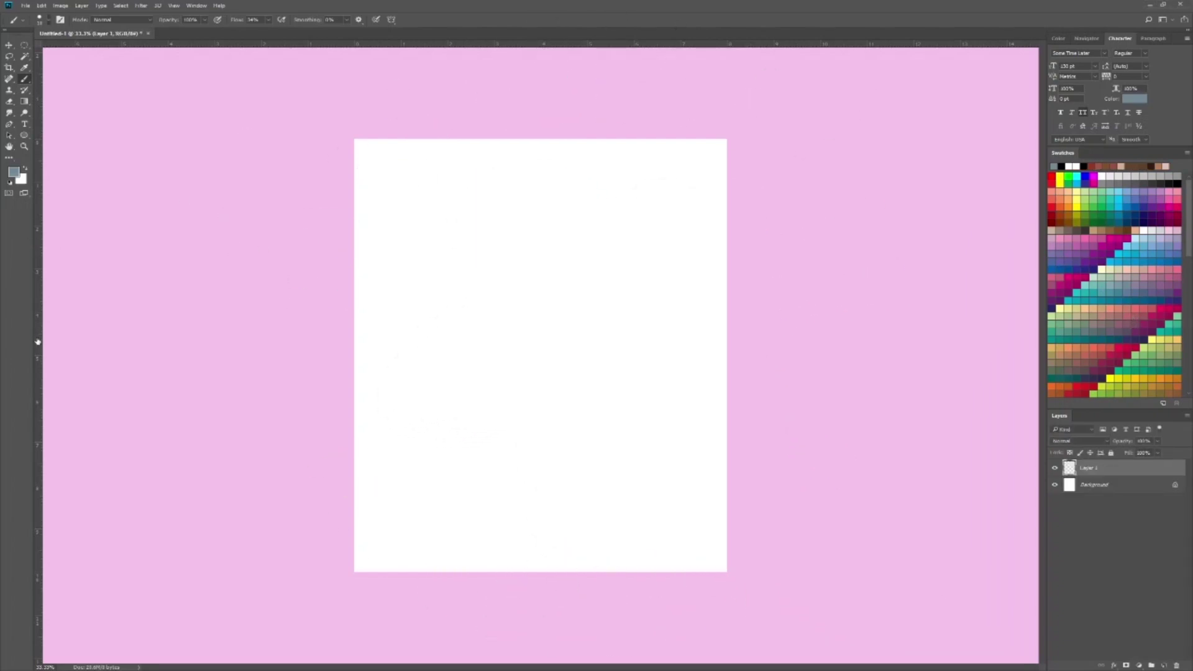
- Paint a grey-blue river stroke, then brown ground strokes below and above it
{"action": "left_click_drag", "start_coordinate": [354, 359], "coordinate": [726, 432]}
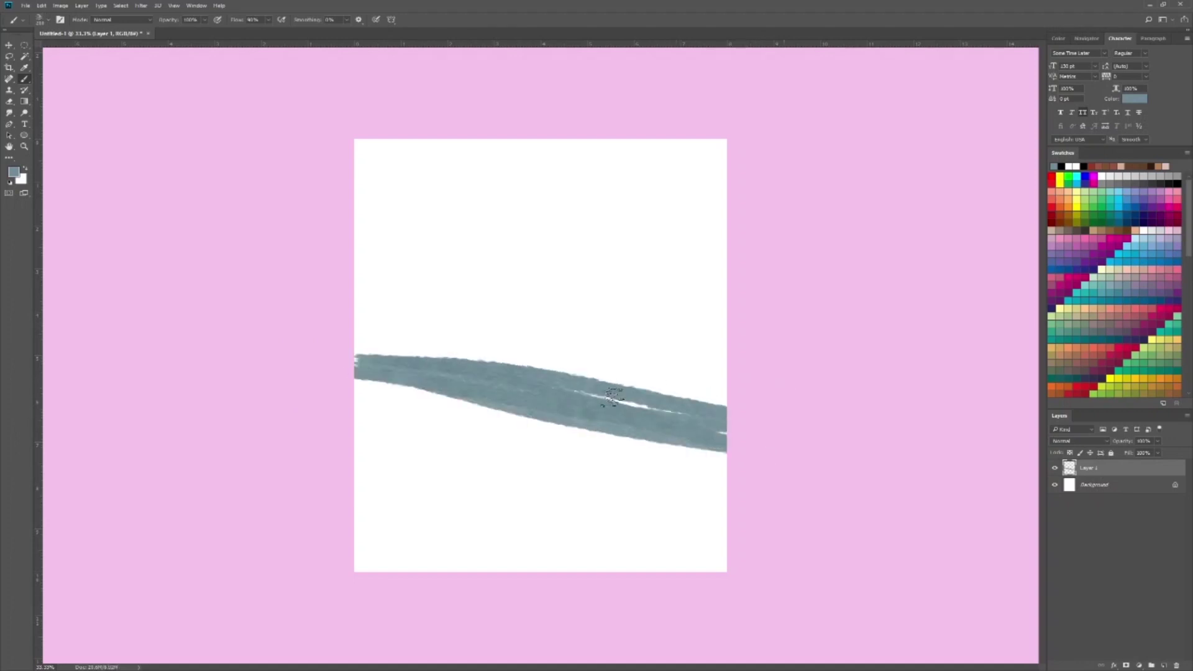
{"action": "mouse_move", "coordinate": [360, 385]}
{"action": "left_mouse_down"}
{"action": "mouse_move", "coordinate": [344, 495]}
{"action": "mouse_move", "coordinate": [733, 559]}
{"action": "mouse_move", "coordinate": [529, 467]}
{"action": "mouse_move", "coordinate": [683, 541]}
{"action": "mouse_move", "coordinate": [359, 479]}
{"action": "mouse_move", "coordinate": [351, 497]}
{"action": "left_mouse_up"}
{"action": "mouse_move", "coordinate": [367, 337]}
{"action": "left_mouse_down"}
{"action": "mouse_move", "coordinate": [579, 366]}
{"action": "mouse_move", "coordinate": [646, 360]}
{"action": "left_mouse_up"}
- Add a new layer below the river, try a light-blue sky stroke, and undo it
{"action": "left_click", "coordinate": [1163, 665], "text": "ctrl"}
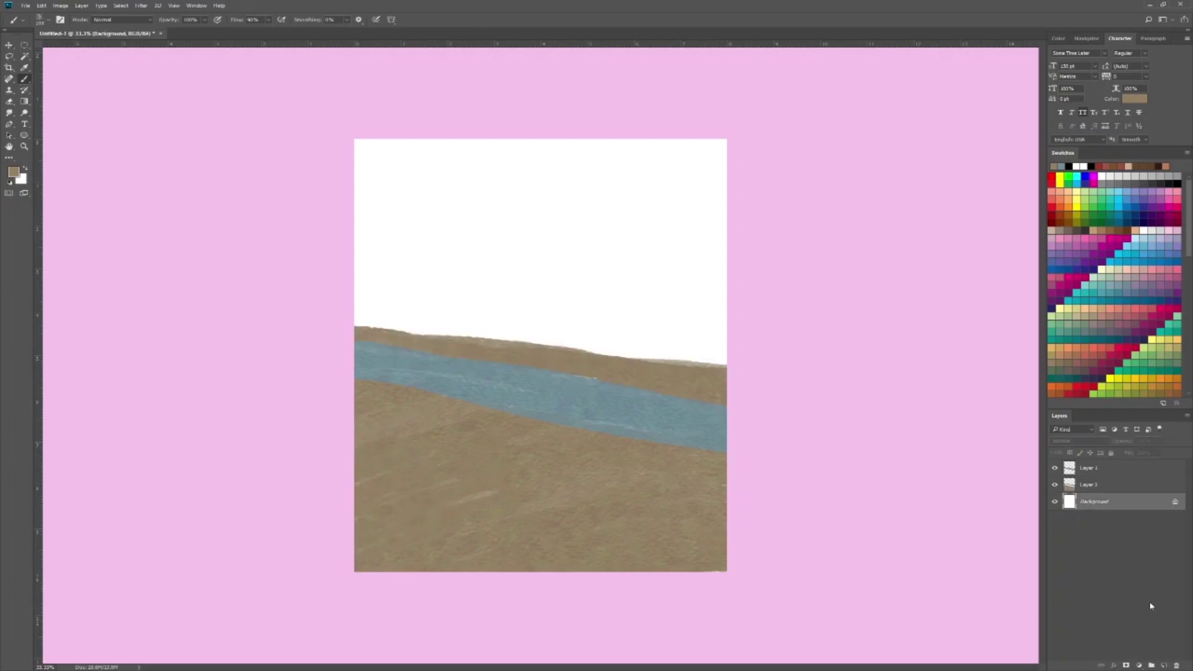
{"action": "left_click", "coordinate": [1152, 246]}
{"action": "left_click_drag", "start_coordinate": [429, 143], "coordinate": [364, 285]}
{"action": "key", "text": "ctrl+z"}
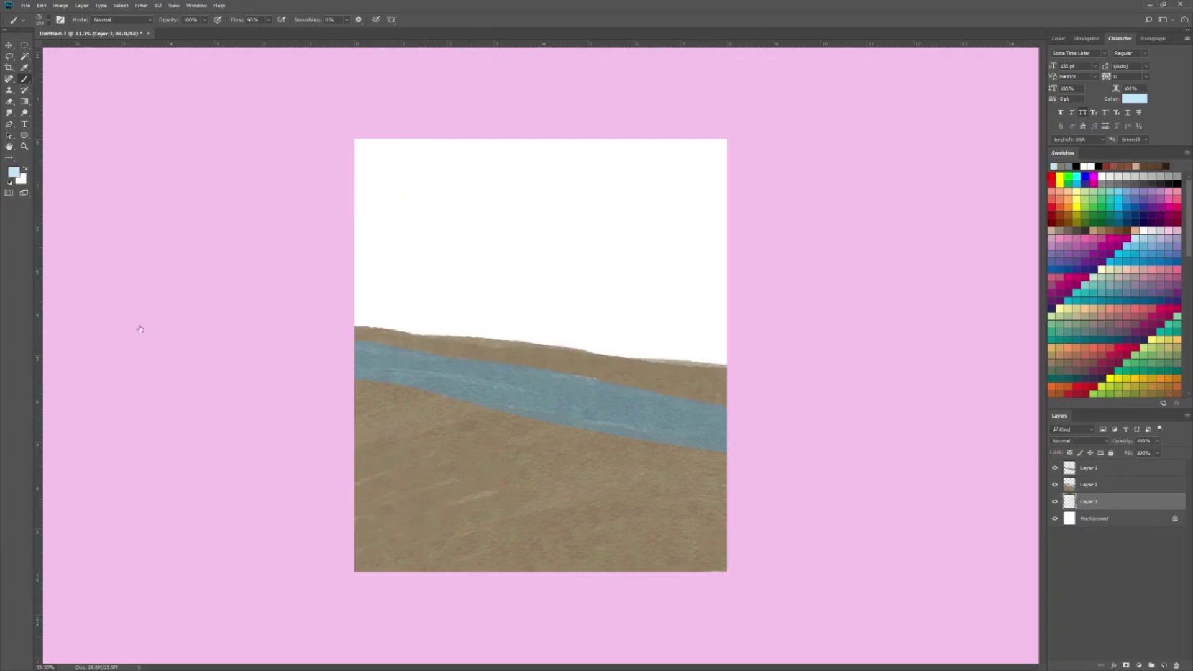
- With the Mixer Brush, paint pale-blue sky and a pale-yellow glow arcing around the sun
{"action": "key", "text": "shift+b"}
{"action": "mouse_move", "coordinate": [727, 146]}
{"action": "left_mouse_down"}
{"action": "mouse_move", "coordinate": [404, 128]}
{"action": "mouse_move", "coordinate": [745, 174]}
{"action": "mouse_move", "coordinate": [439, 149]}
{"action": "mouse_move", "coordinate": [701, 166]}
{"action": "mouse_move", "coordinate": [724, 244]}
{"action": "mouse_move", "coordinate": [669, 258]}
{"action": "mouse_move", "coordinate": [718, 144]}
{"action": "left_mouse_up"}
{"action": "left_click", "coordinate": [1143, 231]}
{"action": "mouse_move", "coordinate": [363, 248]}
{"action": "left_mouse_down"}
{"action": "mouse_move", "coordinate": [553, 173]}
{"action": "mouse_move", "coordinate": [474, 160]}
{"action": "mouse_move", "coordinate": [357, 249]}
{"action": "mouse_move", "coordinate": [726, 317]}
{"action": "mouse_move", "coordinate": [432, 195]}
{"action": "mouse_move", "coordinate": [360, 309]}
{"action": "mouse_move", "coordinate": [695, 310]}
{"action": "left_mouse_up"}
{"action": "mouse_move", "coordinate": [690, 357]}
{"action": "left_mouse_down"}
{"action": "mouse_move", "coordinate": [668, 269]}
{"action": "mouse_move", "coordinate": [460, 226]}
{"action": "mouse_move", "coordinate": [376, 322]}
{"action": "left_mouse_up"}
{"action": "left_click_drag", "start_coordinate": [454, 263], "coordinate": [667, 332]}
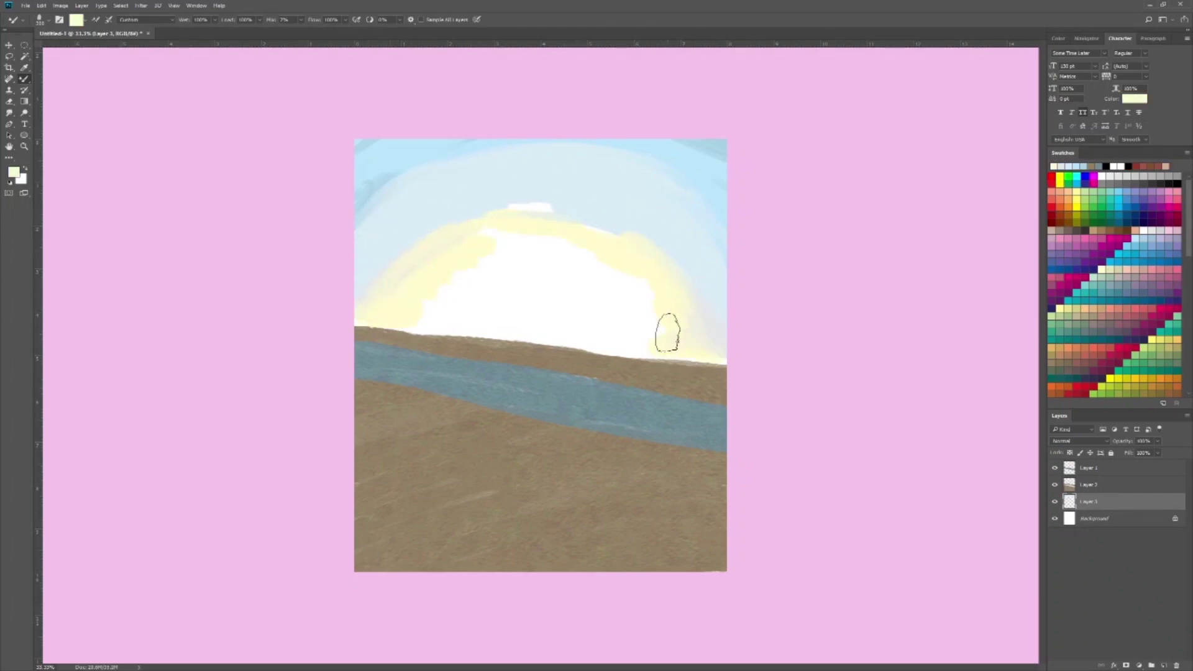
- Paint bright yellow around the sun, blur it, restore a crisp white centre, and add a layer
{"action": "left_click", "coordinate": [1115, 377]}
{"action": "mouse_move", "coordinate": [422, 323]}
{"action": "left_mouse_down"}
{"action": "mouse_move", "coordinate": [501, 274]}
{"action": "mouse_move", "coordinate": [596, 341]}
{"action": "mouse_move", "coordinate": [485, 277]}
{"action": "mouse_move", "coordinate": [493, 311]}
{"action": "mouse_move", "coordinate": [602, 267]}
{"action": "mouse_move", "coordinate": [532, 287]}
{"action": "mouse_move", "coordinate": [592, 342]}
{"action": "mouse_move", "coordinate": [591, 306]}
{"action": "mouse_move", "coordinate": [536, 341]}
{"action": "mouse_move", "coordinate": [540, 290]}
{"action": "left_mouse_up"}
{"action": "key", "text": "ctrl+f"}
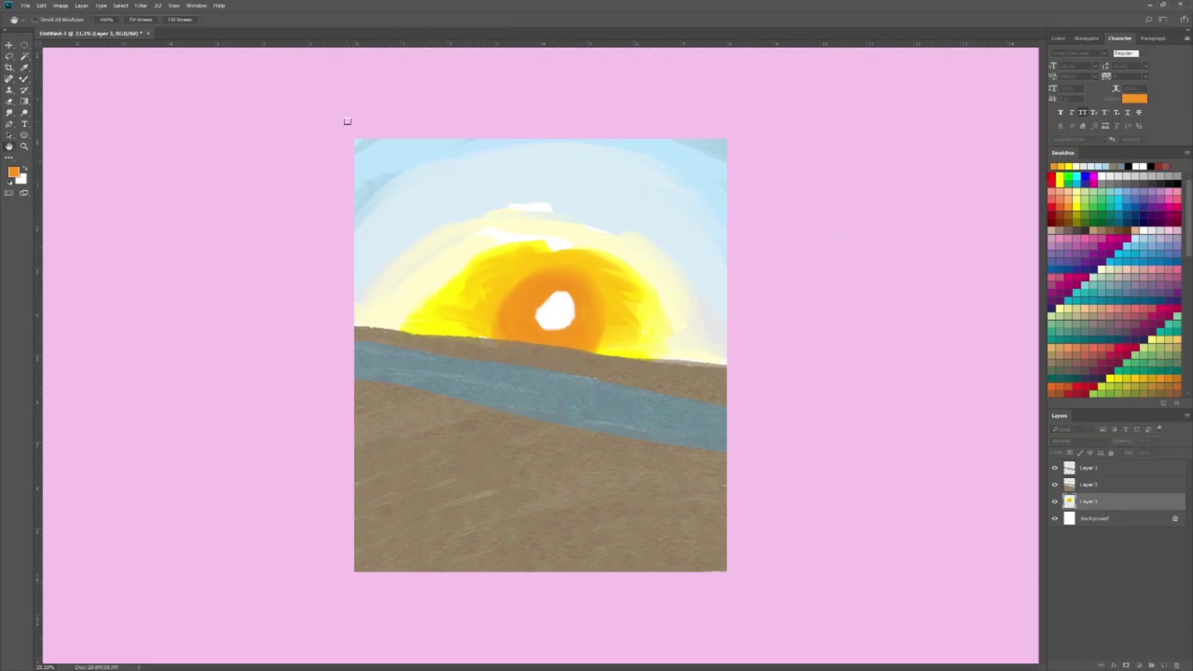
{"action": "key", "text": "e"}
{"action": "left_click", "coordinate": [560, 315]}
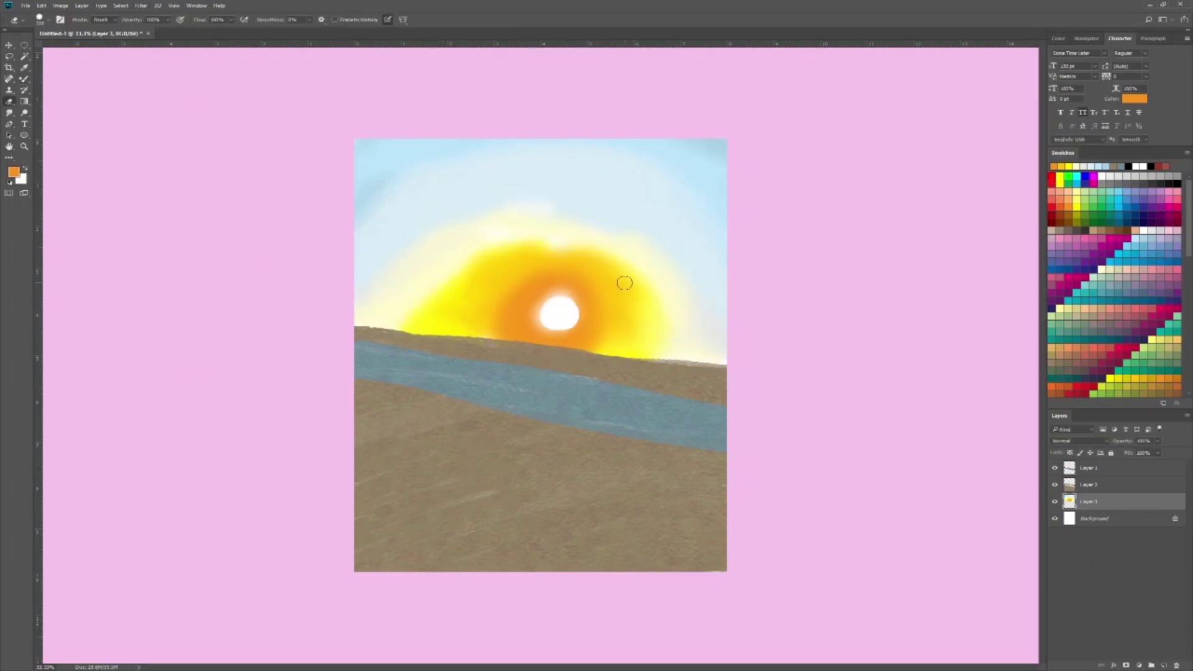
{"action": "key", "text": "alt+period"}
{"action": "key", "text": "ctrl+shift+alt+n"}
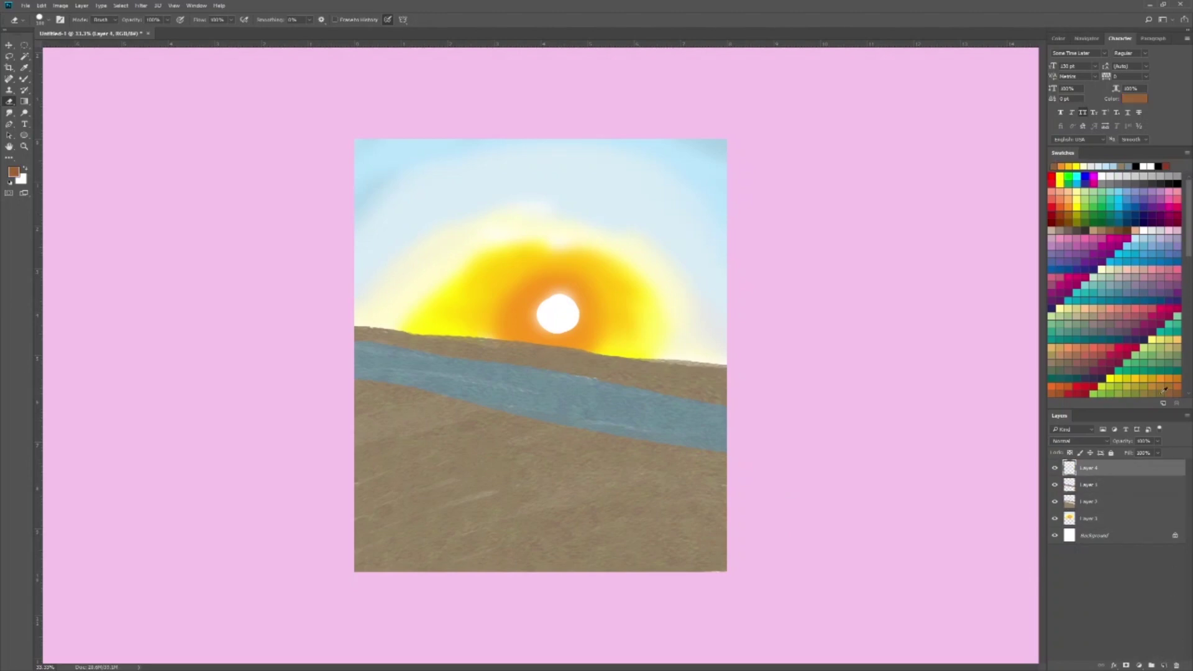
- Undo a stray brown stroke and switch back to the regular brush
{"action": "key", "text": "shift+b"}
{"action": "key", "text": "shift+b"}
{"action": "left_click_drag", "start_coordinate": [672, 569], "coordinate": [712, 212]}
{"action": "key", "text": "ctrl+z"}
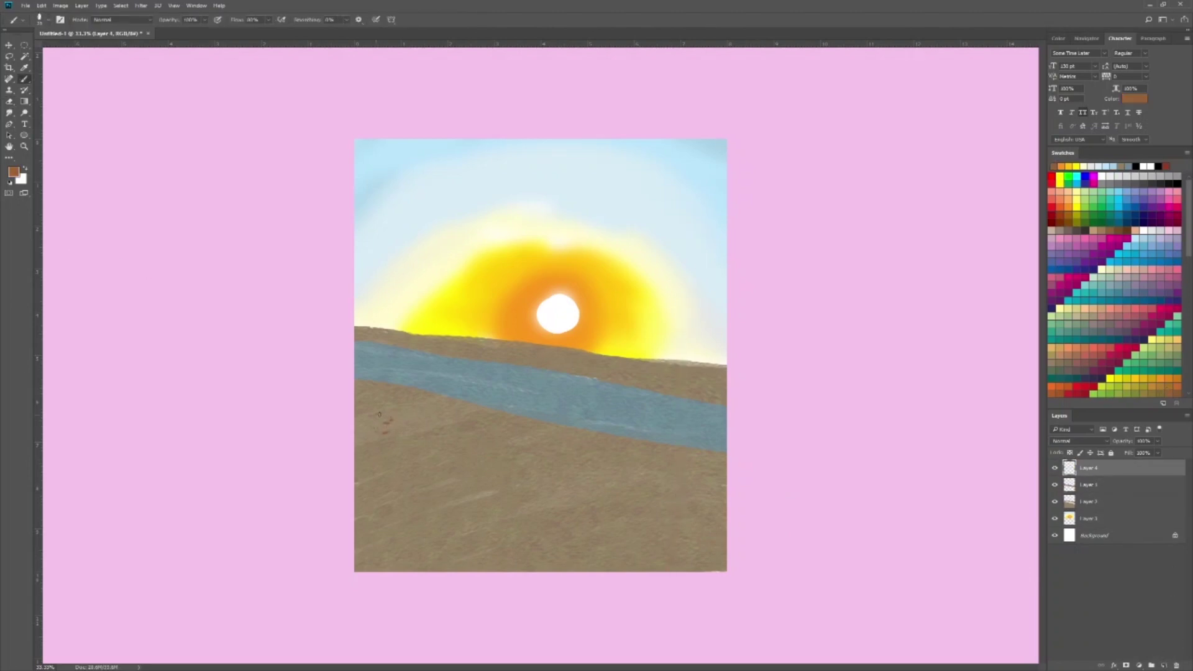
{"action": "key", "text": "r"}
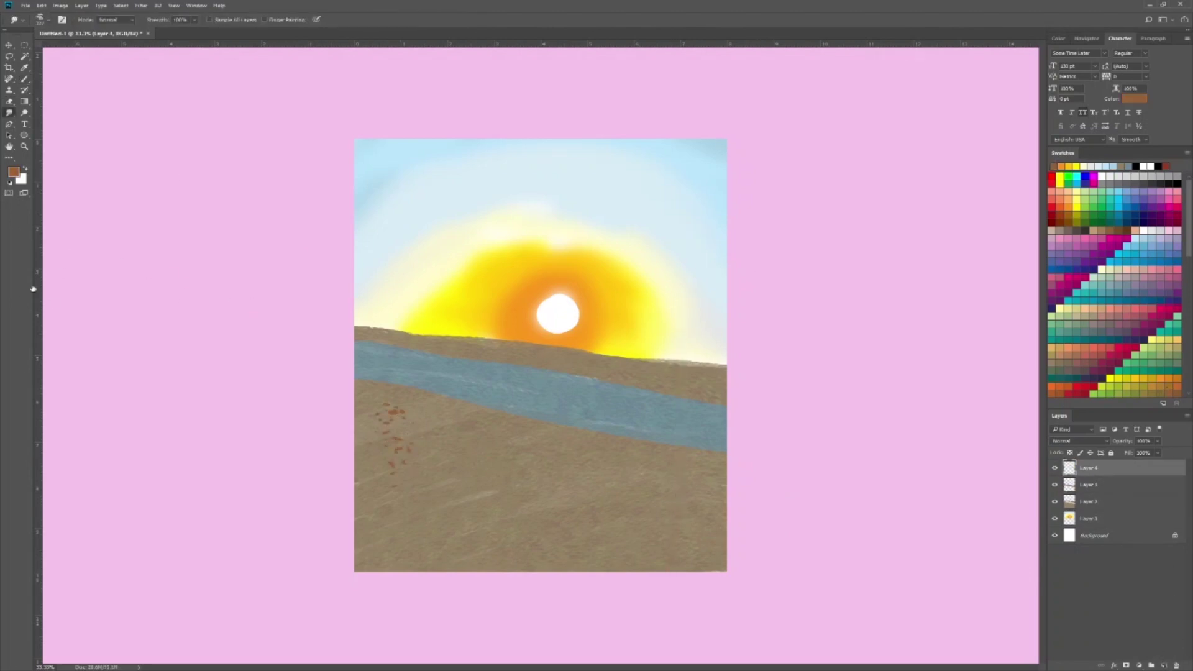
{"action": "key", "text": "b"}
{"action": "key", "text": "shift+b"}
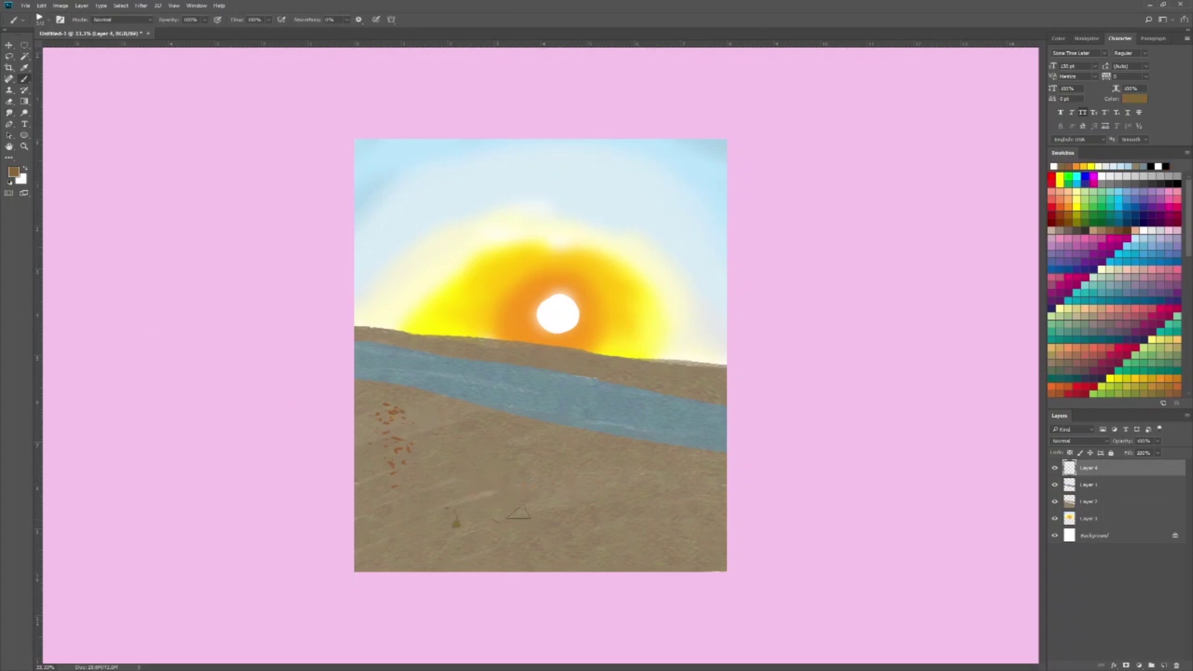
- Dab reddish flowers on the lower-left ground, undoing a stray bottom-right stroke
{"action": "left_click_drag", "start_coordinate": [394, 492], "coordinate": [486, 548]}
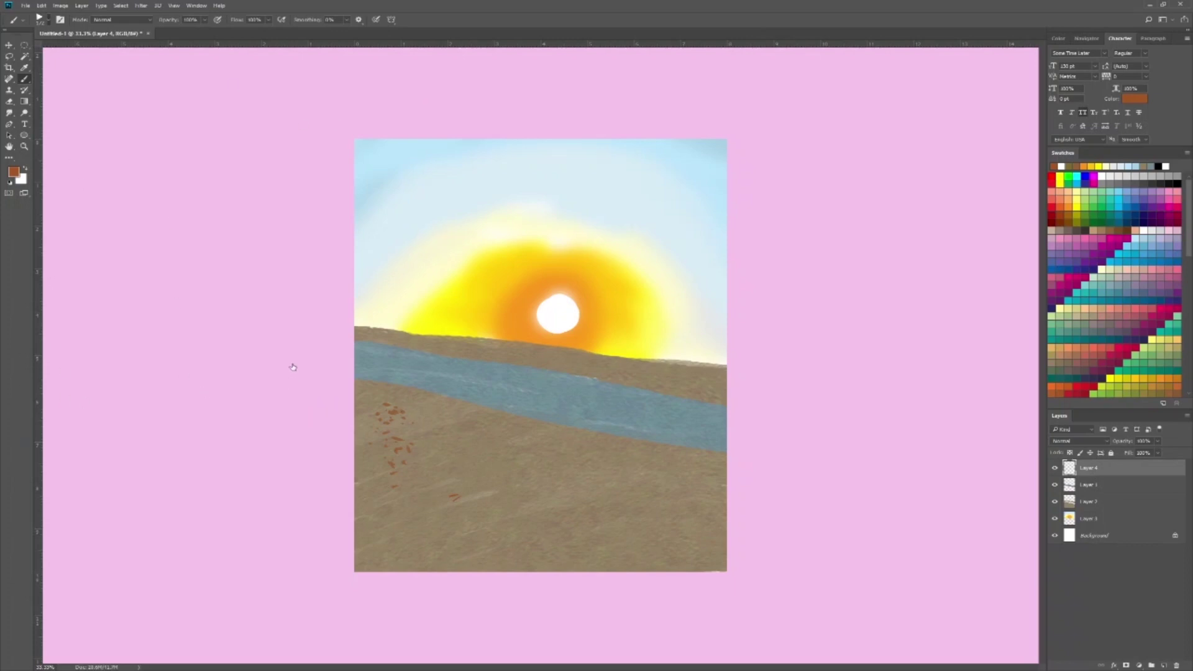
{"action": "left_click_drag", "start_coordinate": [724, 561], "coordinate": [674, 566]}
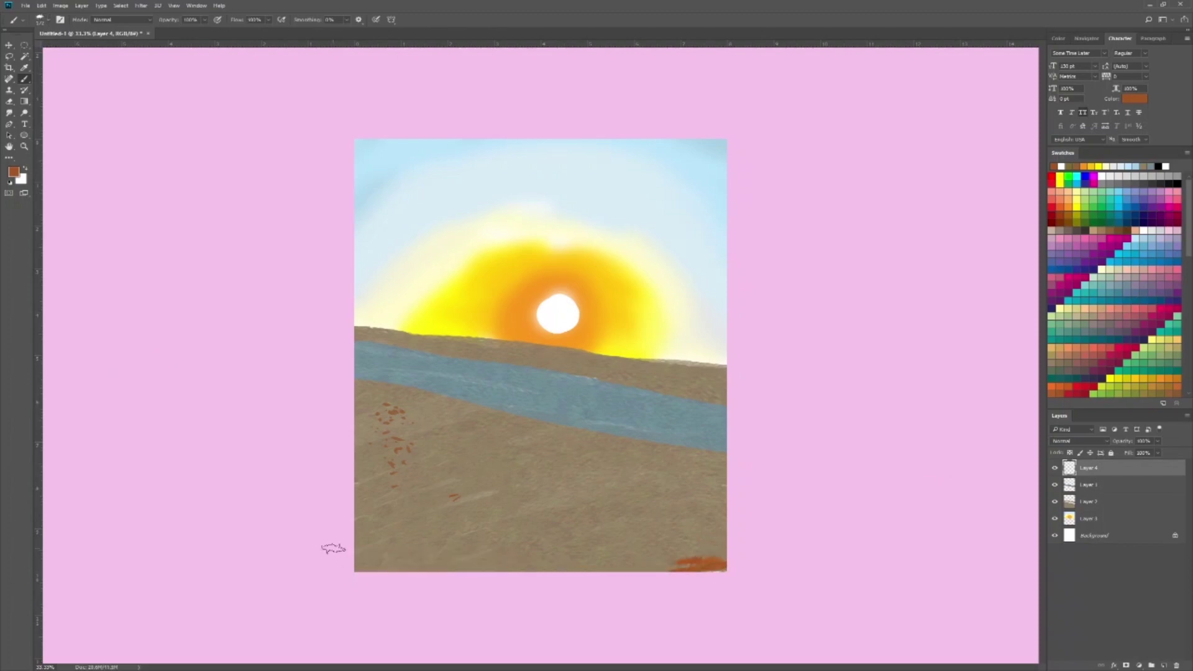
{"action": "key", "text": "ctrl+z"}
{"action": "scroll", "coordinate": [1112, 279], "scroll_direction": "down", "scroll_amount": 5}
- Paint dark-green grass over the near bank up to the river's edge, partly on a new layer
{"action": "left_click", "coordinate": [1078, 284]}
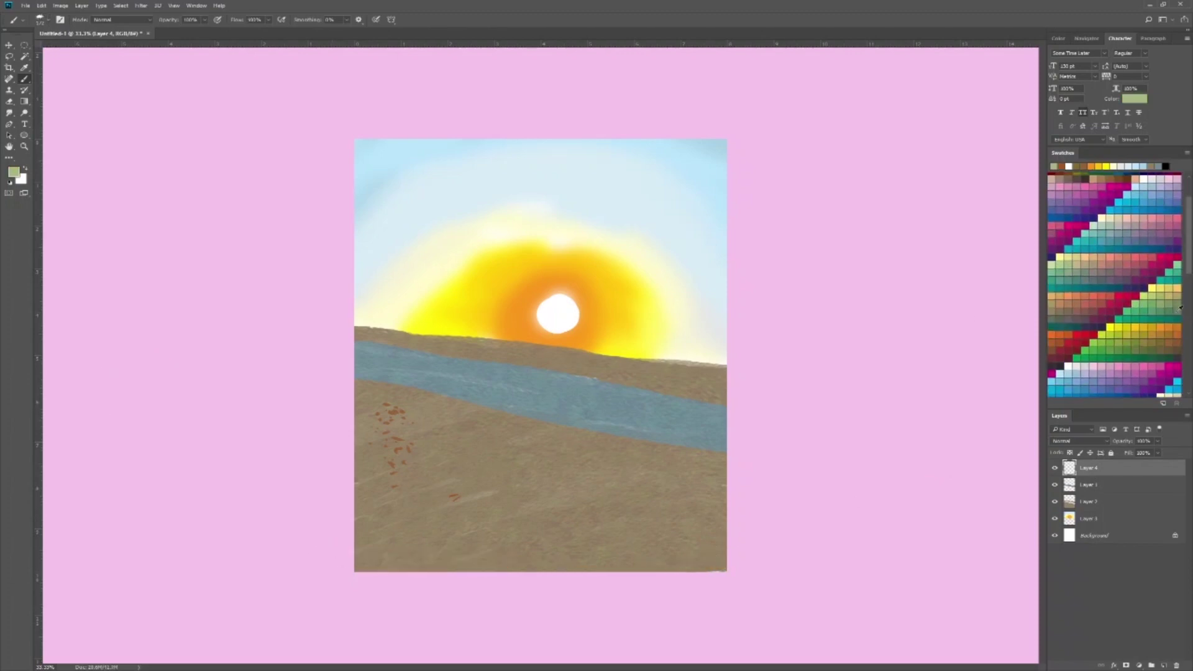
{"action": "left_click_drag", "start_coordinate": [708, 551], "coordinate": [721, 497]}
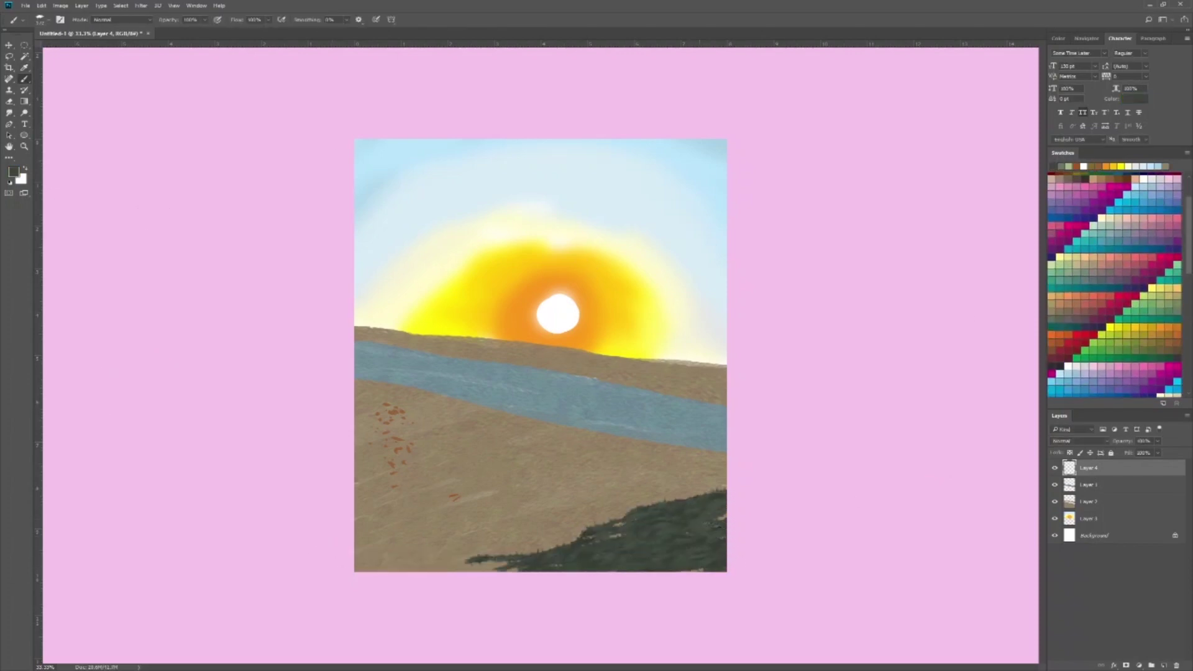
{"action": "left_click_drag", "start_coordinate": [366, 553], "coordinate": [724, 447]}
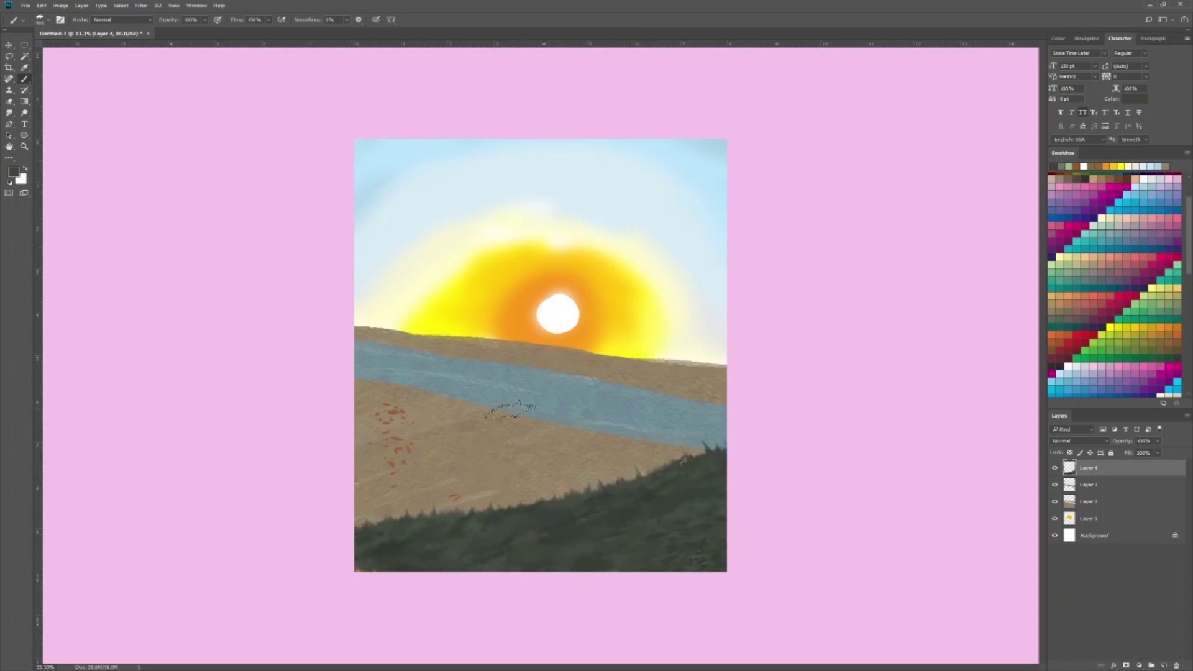
{"action": "key", "text": "alt+bracketleft"}
{"action": "left_click", "coordinate": [1164, 666]}
{"action": "left_click_drag", "start_coordinate": [348, 522], "coordinate": [485, 473]}
{"action": "left_click_drag", "start_coordinate": [404, 497], "coordinate": [705, 429]}
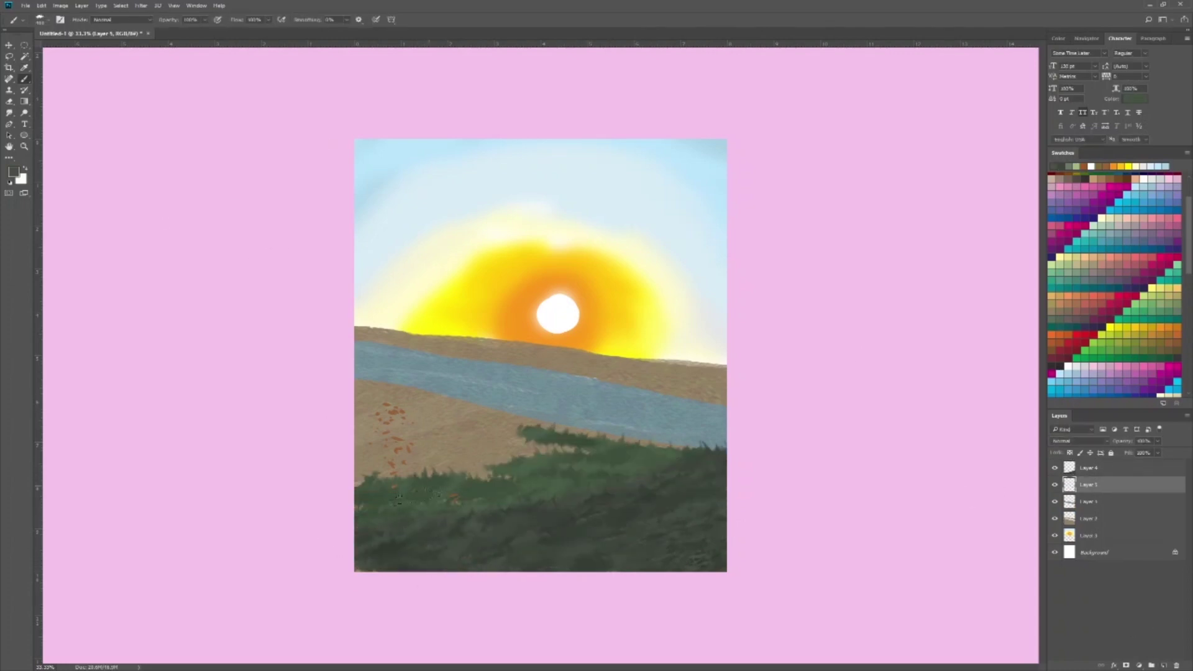
{"action": "mouse_move", "coordinate": [535, 447]}
{"action": "left_mouse_down"}
{"action": "mouse_move", "coordinate": [354, 389]}
{"action": "mouse_move", "coordinate": [606, 447]}
{"action": "mouse_move", "coordinate": [674, 444]}
{"action": "left_mouse_up"}
- Paint a continuous band of green grass along the far shore under the sun
{"action": "mouse_move", "coordinate": [748, 364]}
{"action": "left_mouse_down"}
{"action": "mouse_move", "coordinate": [450, 336]}
{"action": "mouse_move", "coordinate": [561, 351]}
{"action": "left_mouse_up"}
{"action": "left_click_drag", "start_coordinate": [410, 327], "coordinate": [727, 375]}
{"action": "mouse_move", "coordinate": [494, 348]}
{"action": "left_mouse_down"}
{"action": "mouse_move", "coordinate": [354, 329]}
{"action": "mouse_move", "coordinate": [724, 370]}
{"action": "left_mouse_up"}
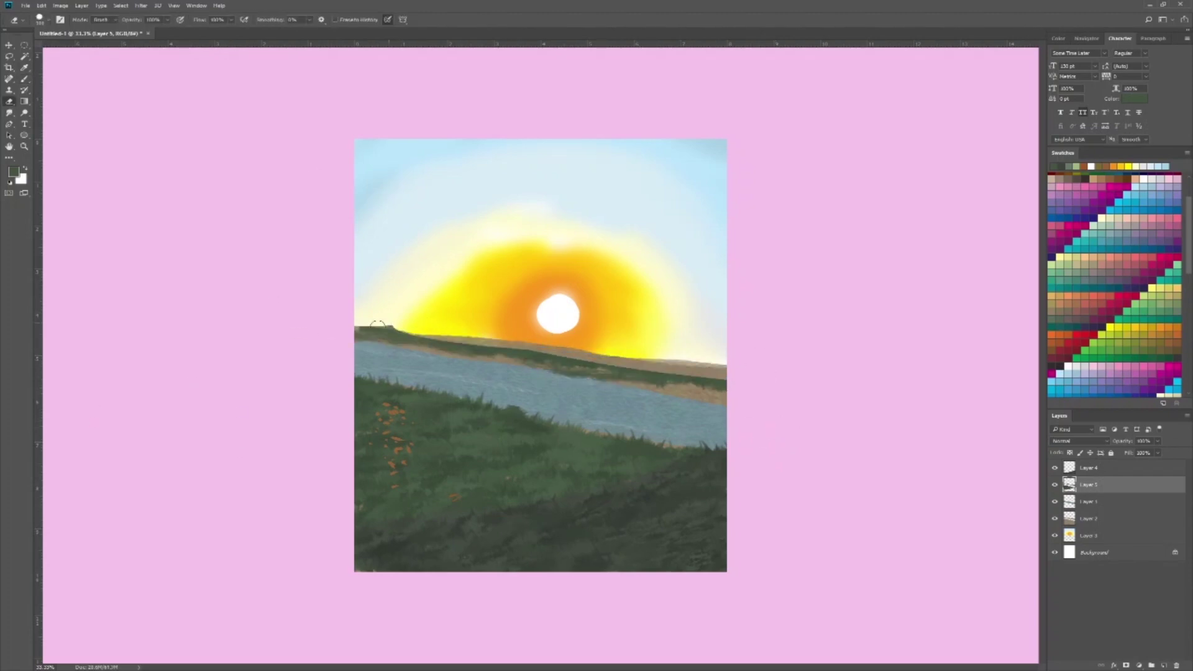
{"action": "mouse_move", "coordinate": [581, 351]}
{"action": "left_mouse_down"}
{"action": "mouse_move", "coordinate": [723, 367]}
{"action": "mouse_move", "coordinate": [423, 334]}
{"action": "left_mouse_up"}
- Add a layer clipped to the grass and paint tan highlights on the far shore
{"action": "left_click", "coordinate": [1164, 666]}
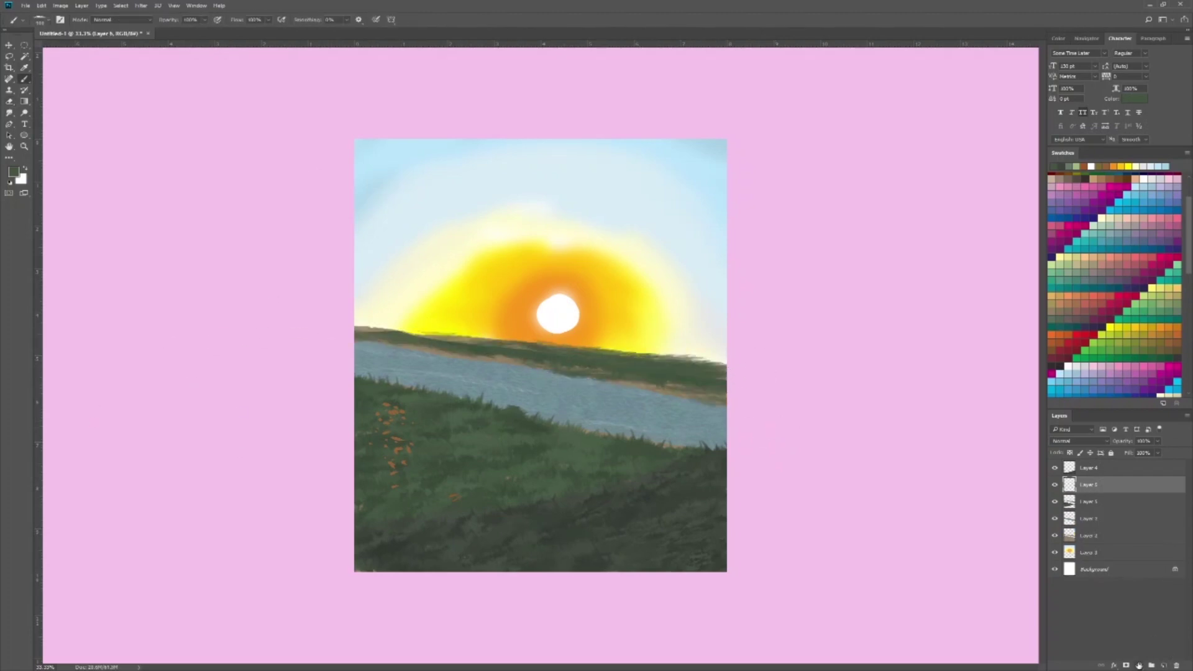
{"action": "key", "text": "ctrl+alt+g"}
{"action": "left_click", "coordinate": [449, 340], "text": "alt"}
{"action": "mouse_move", "coordinate": [454, 340]}
{"action": "left_mouse_down"}
{"action": "mouse_move", "coordinate": [718, 376]}
{"action": "mouse_move", "coordinate": [652, 366]}
{"action": "left_mouse_up"}
- Add tan highlights across the near-shore grass
{"action": "left_click_drag", "start_coordinate": [632, 445], "coordinate": [435, 391]}
{"action": "left_click_drag", "start_coordinate": [354, 376], "coordinate": [683, 459]}
{"action": "left_click_drag", "start_coordinate": [517, 436], "coordinate": [621, 478]}
{"action": "left_click_drag", "start_coordinate": [634, 491], "coordinate": [391, 515]}
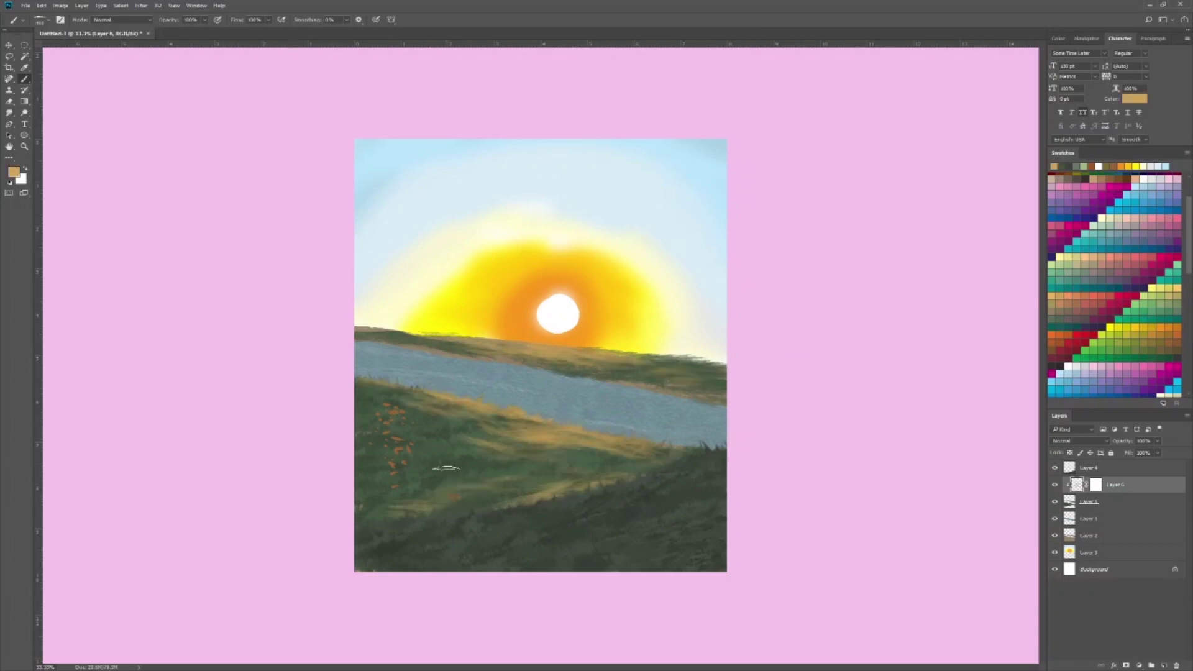
{"action": "left_click_drag", "start_coordinate": [460, 453], "coordinate": [385, 472]}
{"action": "left_click_drag", "start_coordinate": [565, 422], "coordinate": [374, 404]}
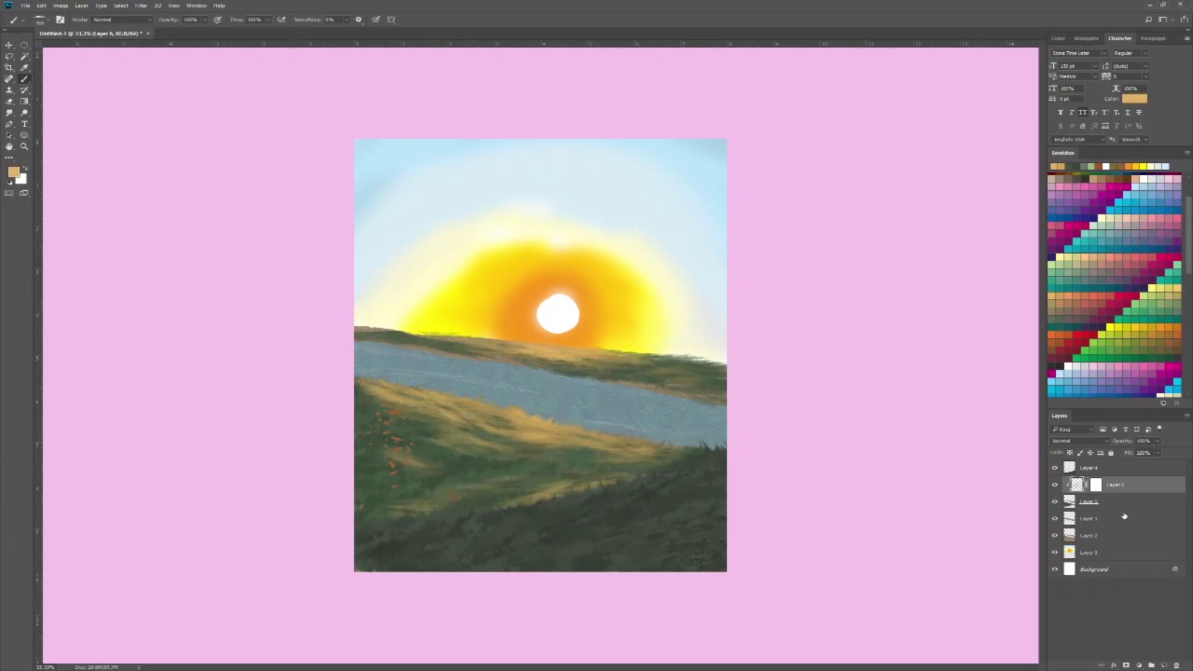
- Select Layer 4, add a new top layer, and try horizon tree strokes, undoing them
{"action": "left_click", "coordinate": [1121, 518]}
{"action": "left_click", "coordinate": [1112, 467]}
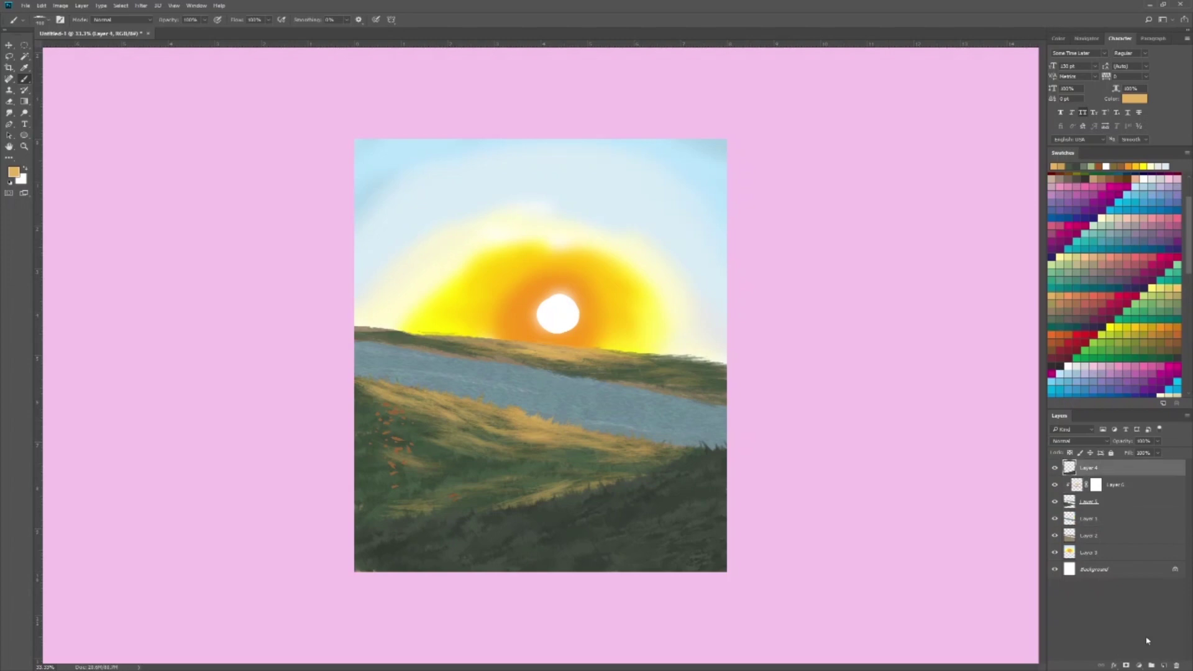
{"action": "key", "text": "ctrl+shift+alt+n"}
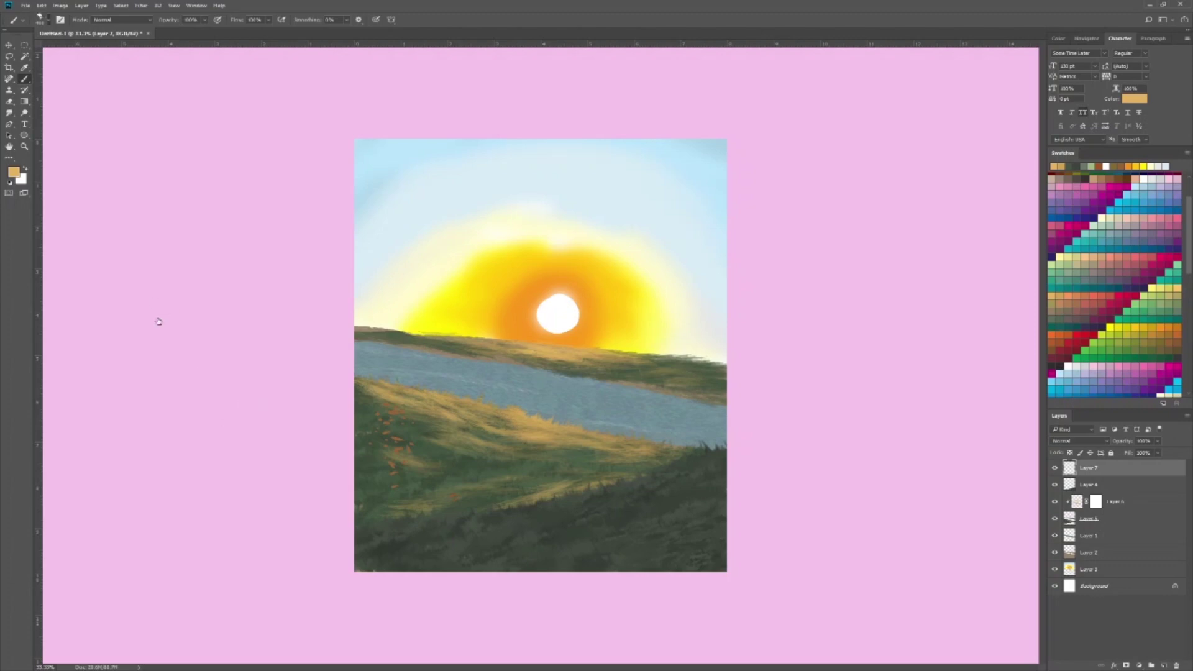
{"action": "mouse_move", "coordinate": [669, 330]}
{"action": "left_mouse_down"}
{"action": "mouse_move", "coordinate": [373, 320]}
{"action": "mouse_move", "coordinate": [503, 336]}
{"action": "left_mouse_up"}
{"action": "key", "text": "ctrl+z"}
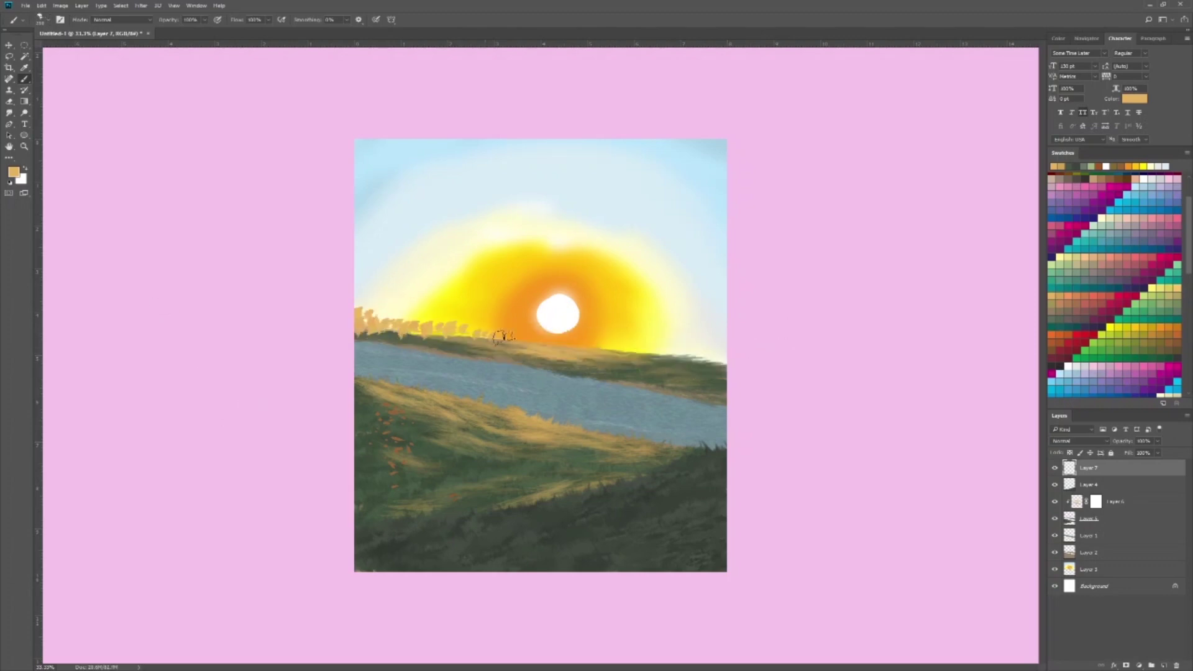
{"action": "key", "text": "ctrl+z"}
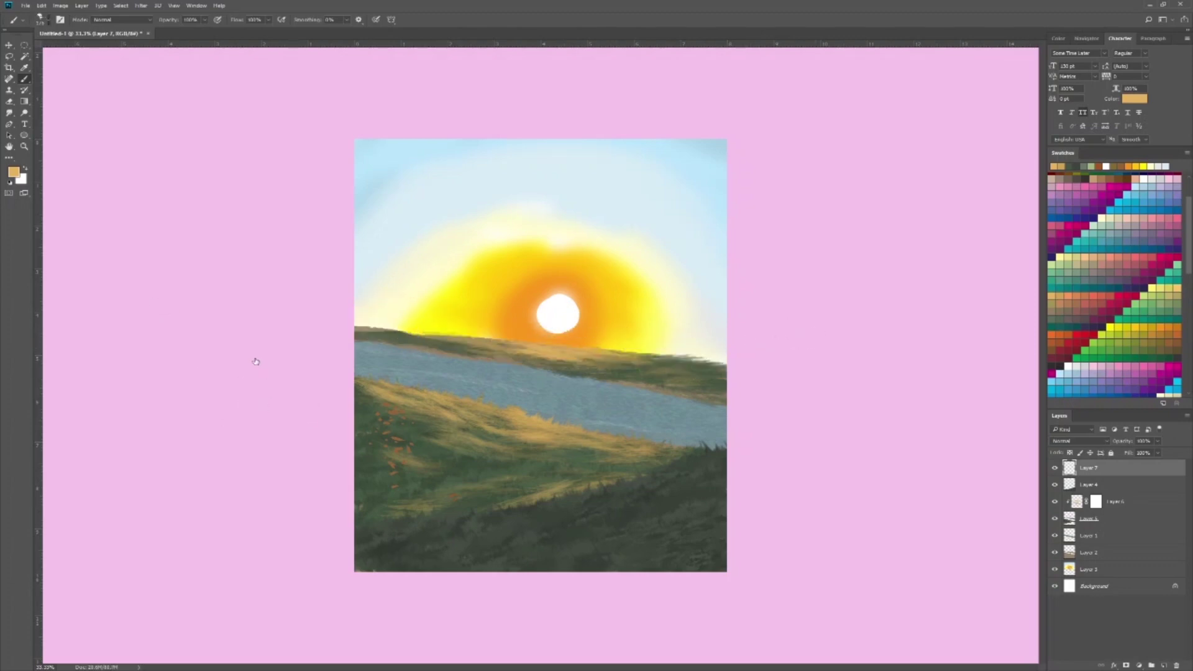
- Paint a darker orange-brown tree line along the far horizon
{"action": "left_click_drag", "start_coordinate": [706, 353], "coordinate": [597, 346]}
{"action": "key", "text": "ctrl+z"}
{"action": "left_click", "coordinate": [1162, 339]}
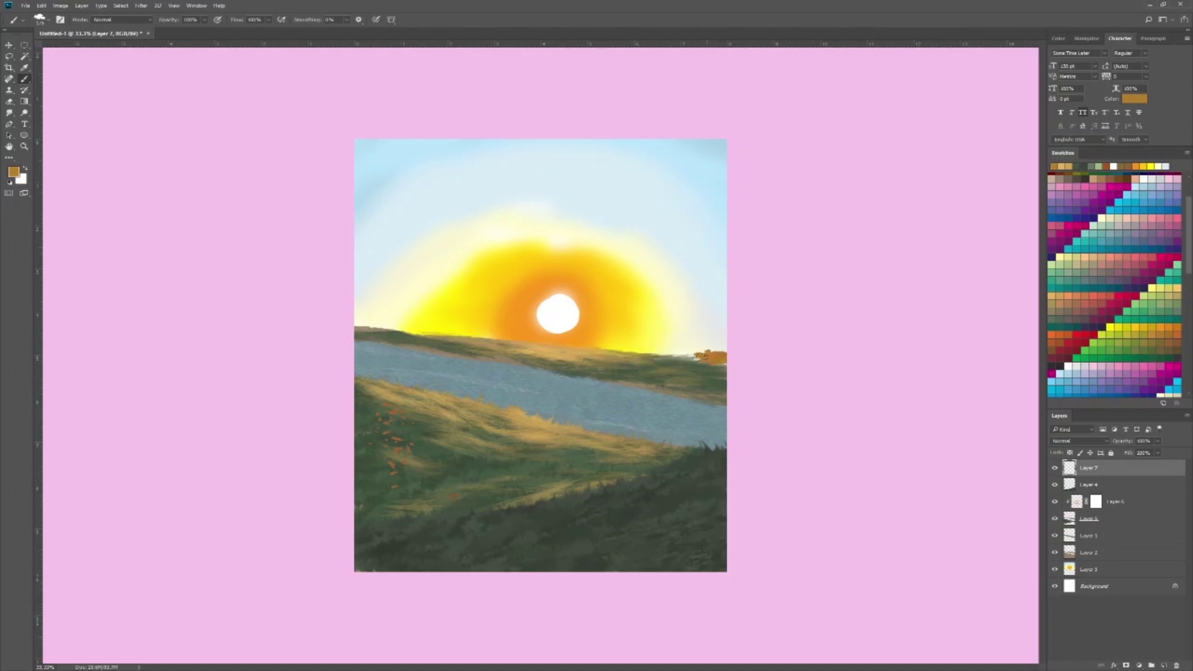
{"action": "left_click_drag", "start_coordinate": [724, 354], "coordinate": [359, 323]}
- Add new empty Layers 8 and 9
{"action": "left_click", "coordinate": [1159, 664]}
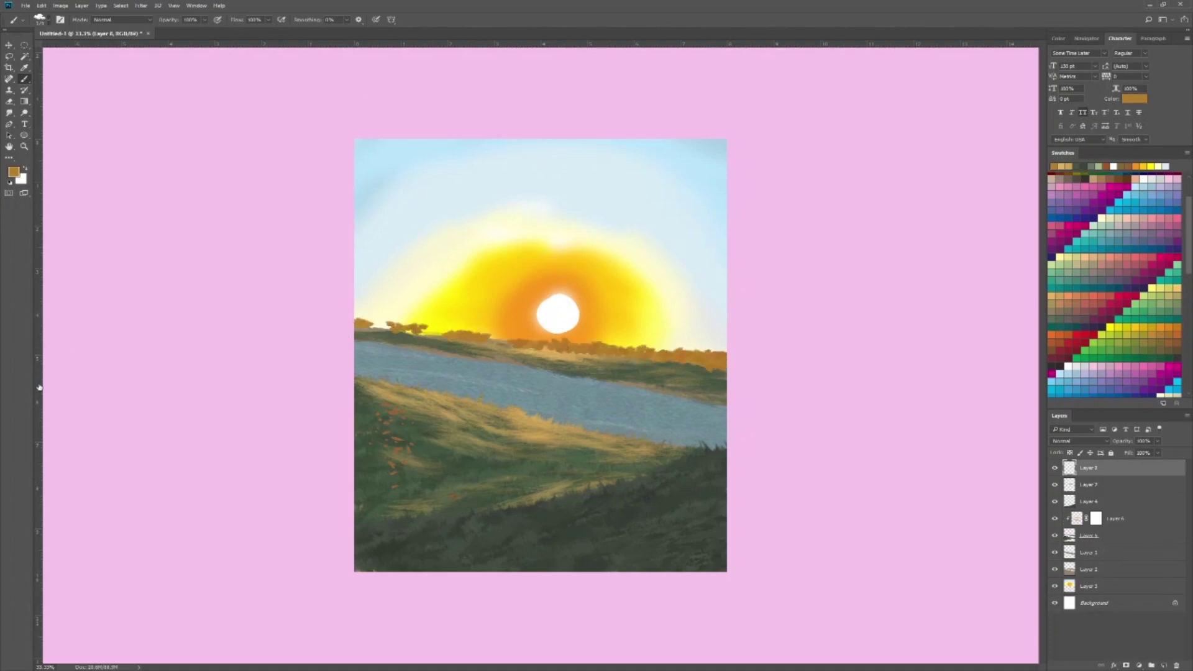
{"action": "left_click", "coordinate": [1088, 501]}
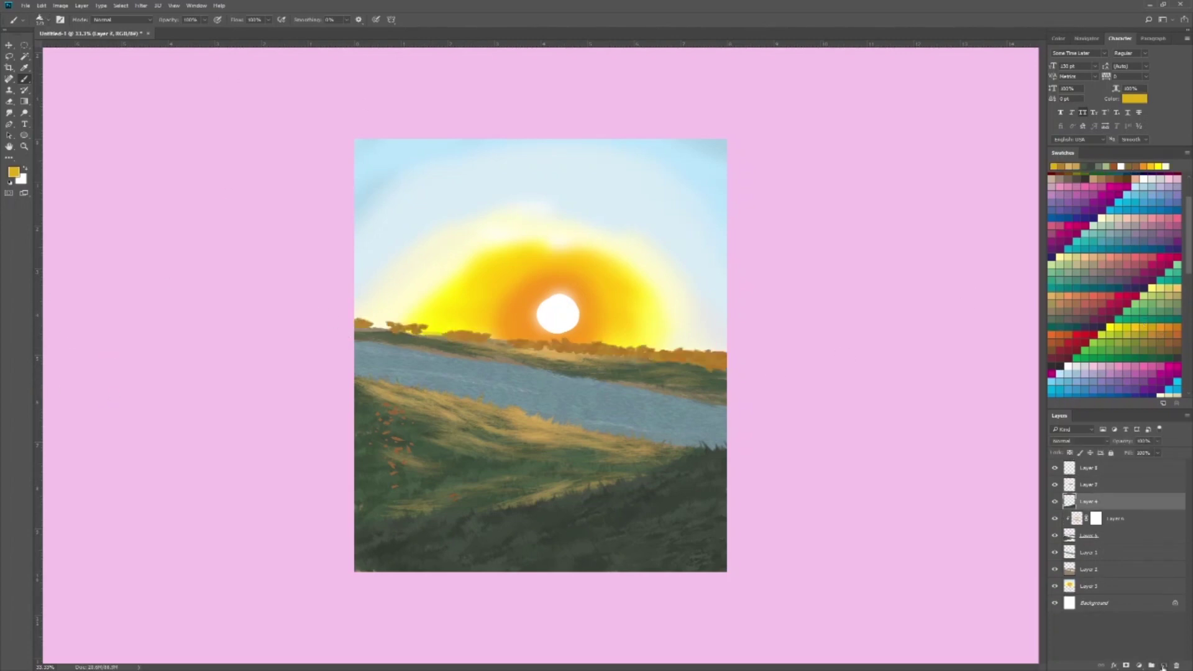
{"action": "left_click", "coordinate": [1160, 664]}
- Sample the river's grey-blue and try a horizon tree row, then undo it
{"action": "key", "text": "i"}
{"action": "key", "text": "b"}
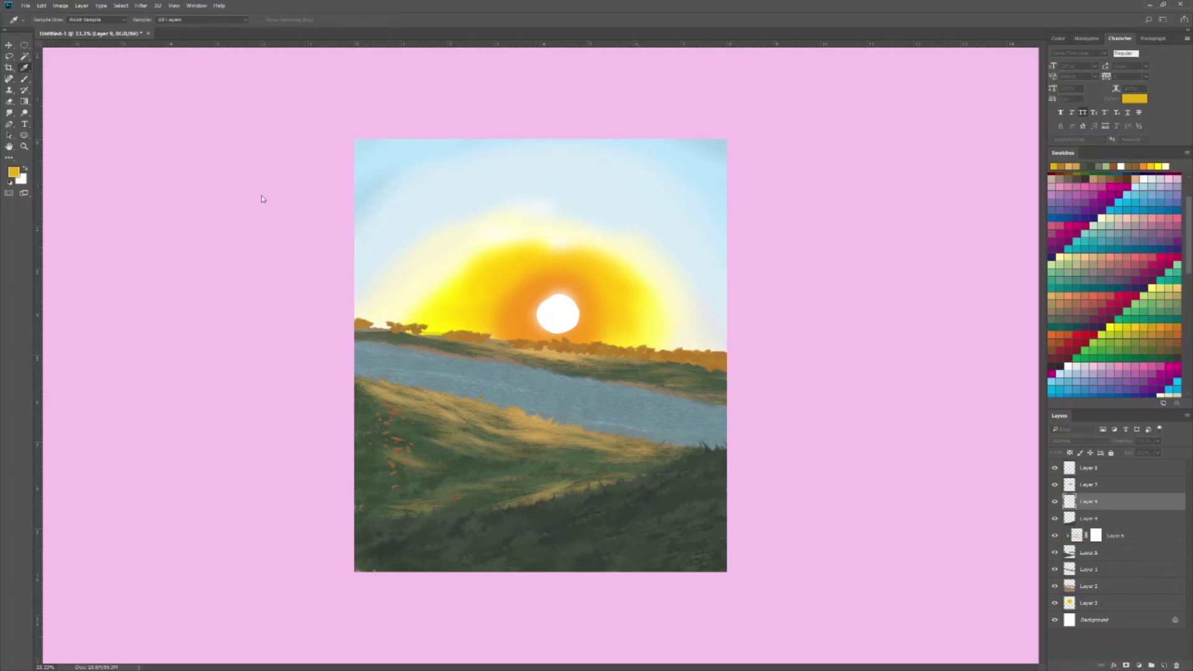
{"action": "left_click", "coordinate": [621, 398]}
{"action": "key", "text": "b"}
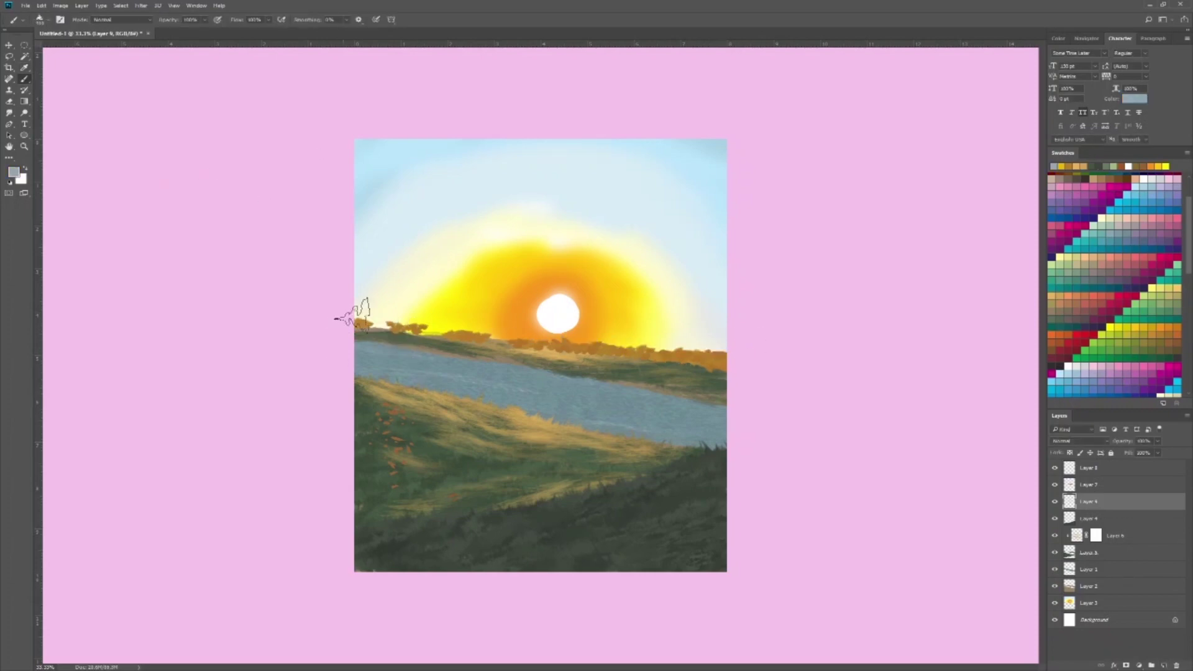
{"action": "left_click_drag", "start_coordinate": [351, 317], "coordinate": [772, 354]}
{"action": "key", "text": "e"}
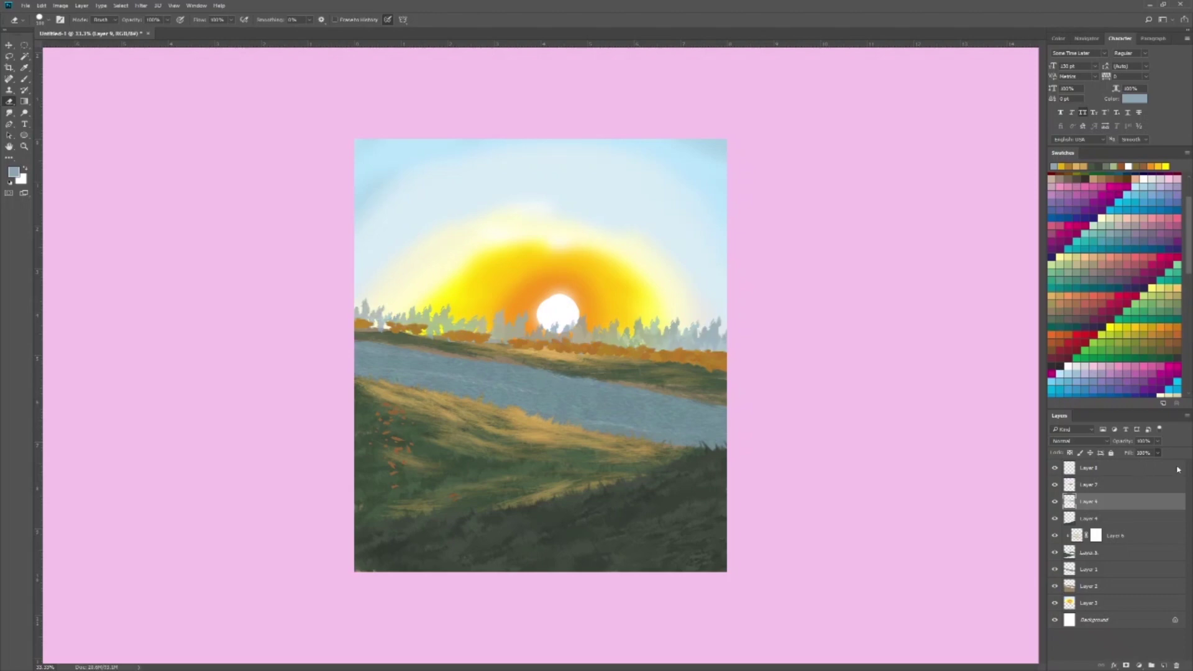
{"action": "key", "text": "ctrl+z"}
{"action": "key", "text": "b"}
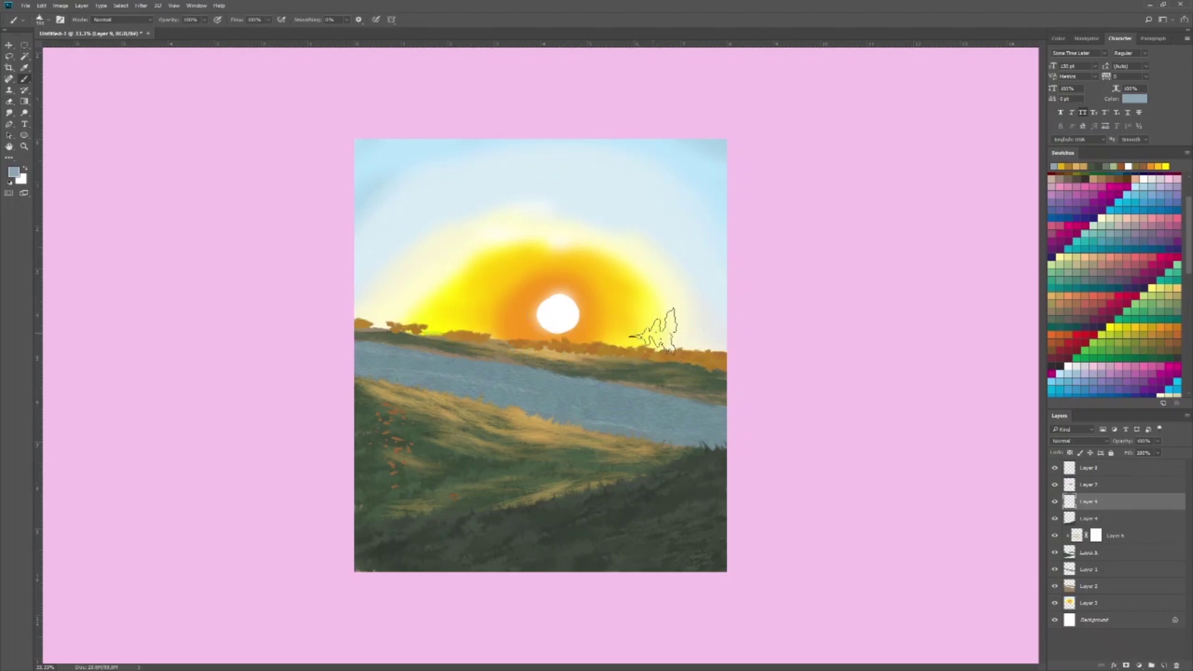
- Paint small grey-blue trees along the right and middle horizon, undoing a tall stroke
{"action": "left_click_drag", "start_coordinate": [717, 348], "coordinate": [600, 320]}
{"action": "mouse_move", "coordinate": [534, 342]}
{"action": "left_mouse_down"}
{"action": "mouse_move", "coordinate": [534, 320]}
{"action": "mouse_move", "coordinate": [500, 323]}
{"action": "left_mouse_up"}
{"action": "mouse_move", "coordinate": [373, 339]}
{"action": "left_mouse_down"}
{"action": "mouse_move", "coordinate": [367, 267]}
{"action": "mouse_move", "coordinate": [379, 255]}
{"action": "mouse_move", "coordinate": [382, 333]}
{"action": "mouse_move", "coordinate": [372, 264]}
{"action": "left_mouse_up"}
{"action": "key", "text": "ctrl+z"}
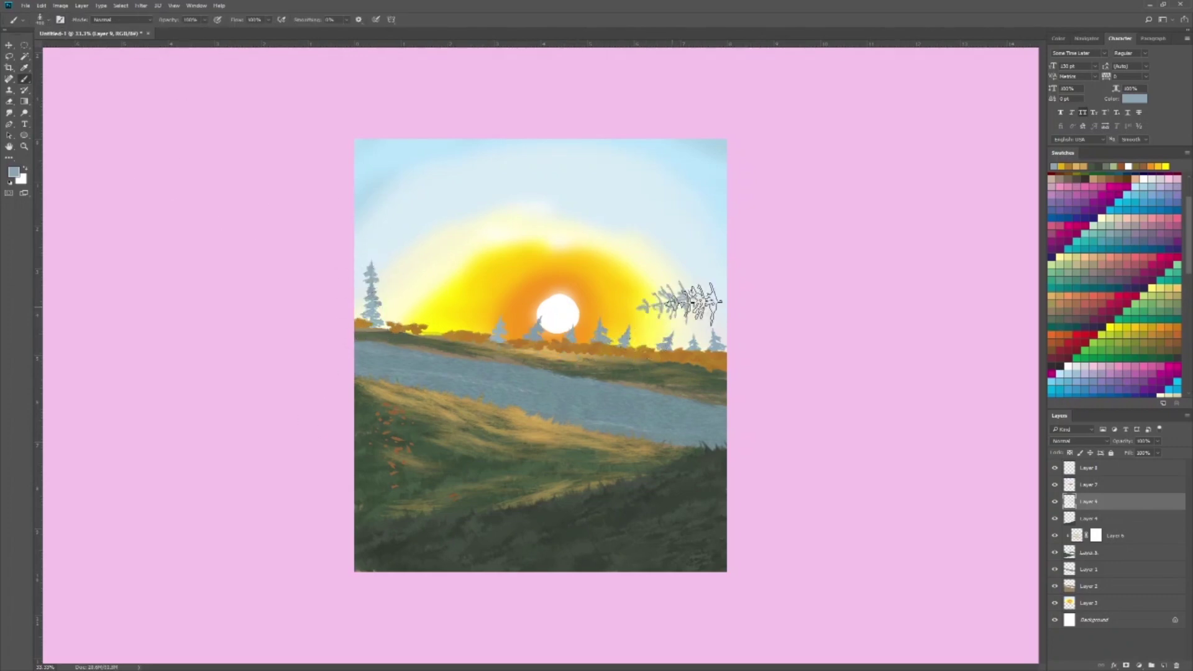
- Stamp grey-blue conifers on the right horizon and across the left horizon
{"action": "left_click", "coordinate": [649, 320]}
{"action": "key", "text": "e"}
{"action": "key", "text": "b"}
{"action": "left_click", "coordinate": [410, 311]}
{"action": "left_click", "coordinate": [447, 316]}
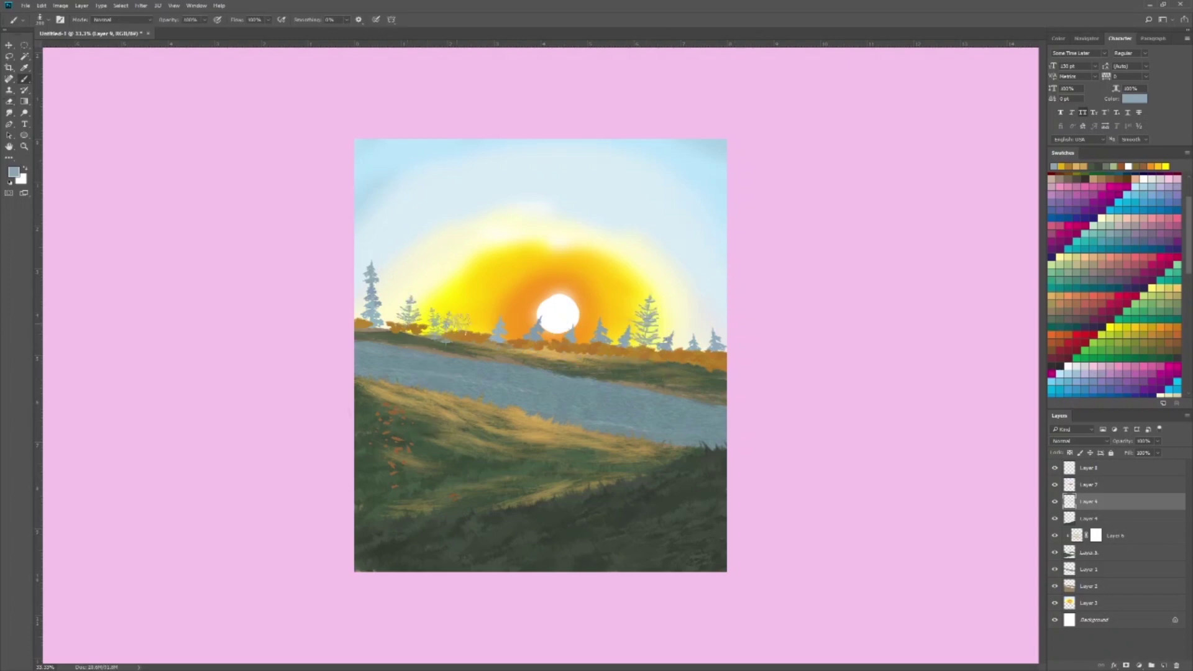
{"action": "left_click", "coordinate": [512, 298]}
- Stamp more conifers at the right edge and far left, then move to Layer 8
{"action": "left_click", "coordinate": [613, 321]}
{"action": "left_click", "coordinate": [704, 328]}
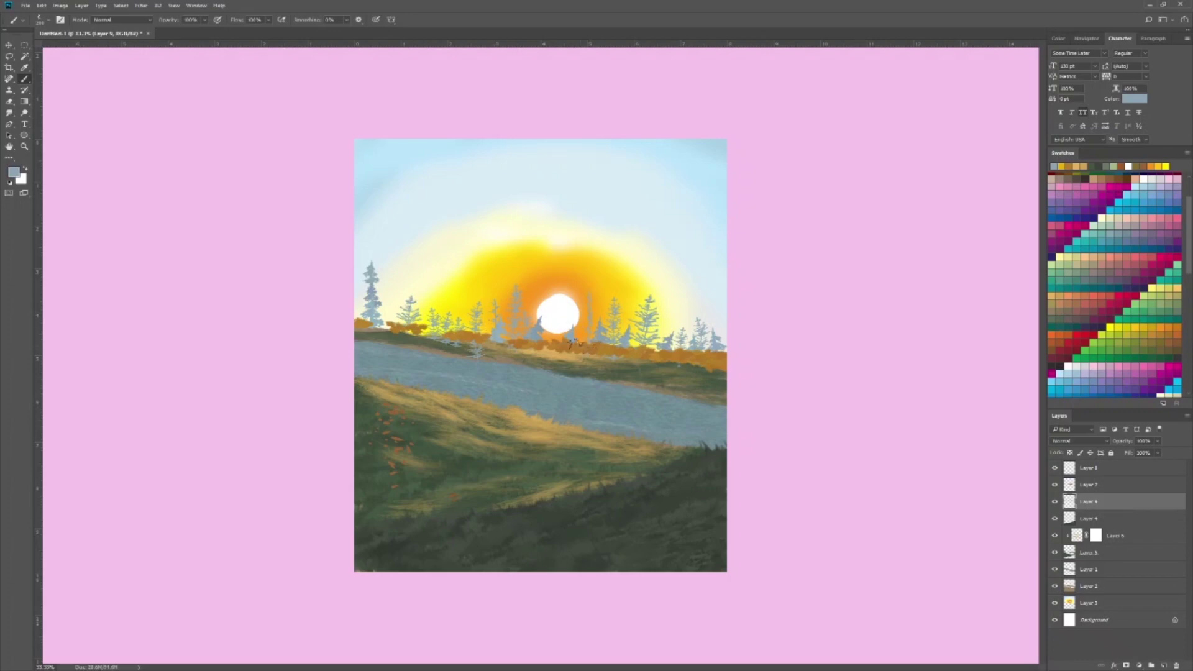
{"action": "left_click", "coordinate": [717, 329]}
{"action": "left_click", "coordinate": [389, 301]}
{"action": "left_click", "coordinate": [360, 302]}
{"action": "key", "text": "e"}
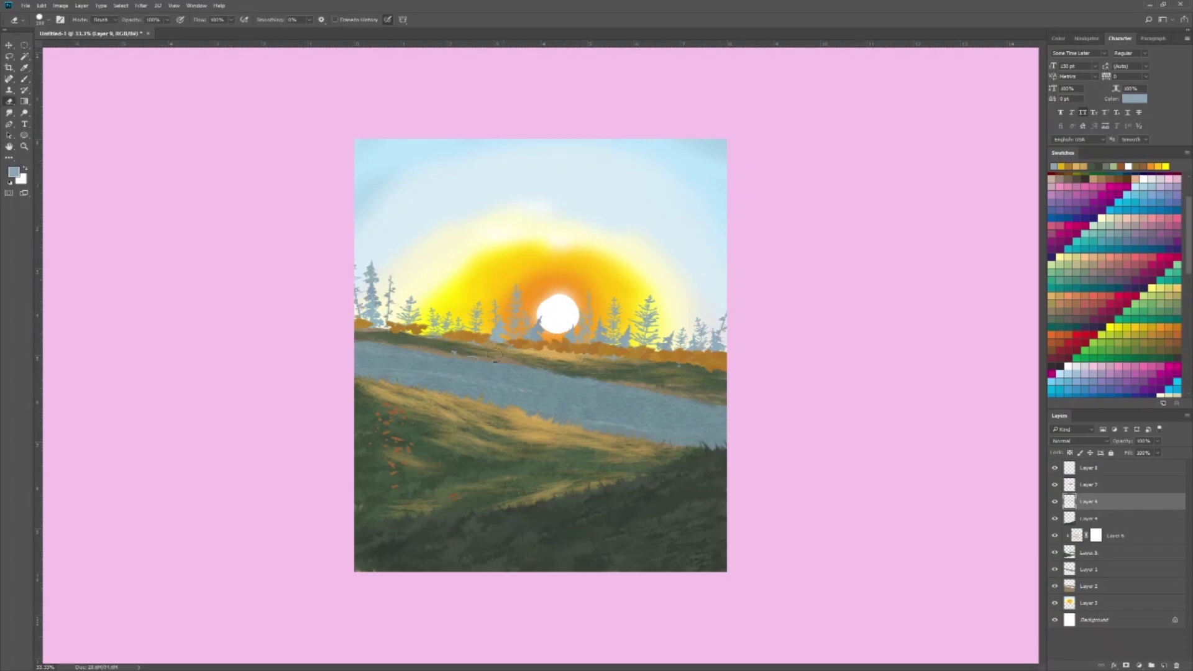
{"action": "key", "text": "alt+shift+bracketright"}
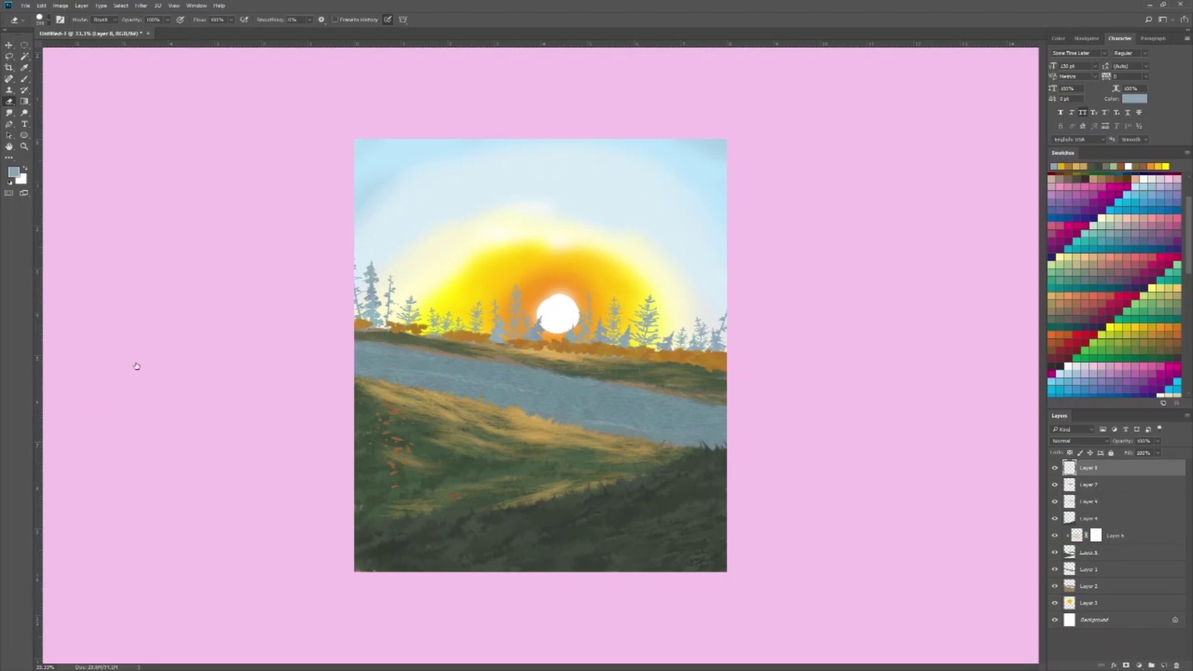
- With a black brush, paint two dark trunks on the left and one on the right
{"action": "key", "text": "b"}
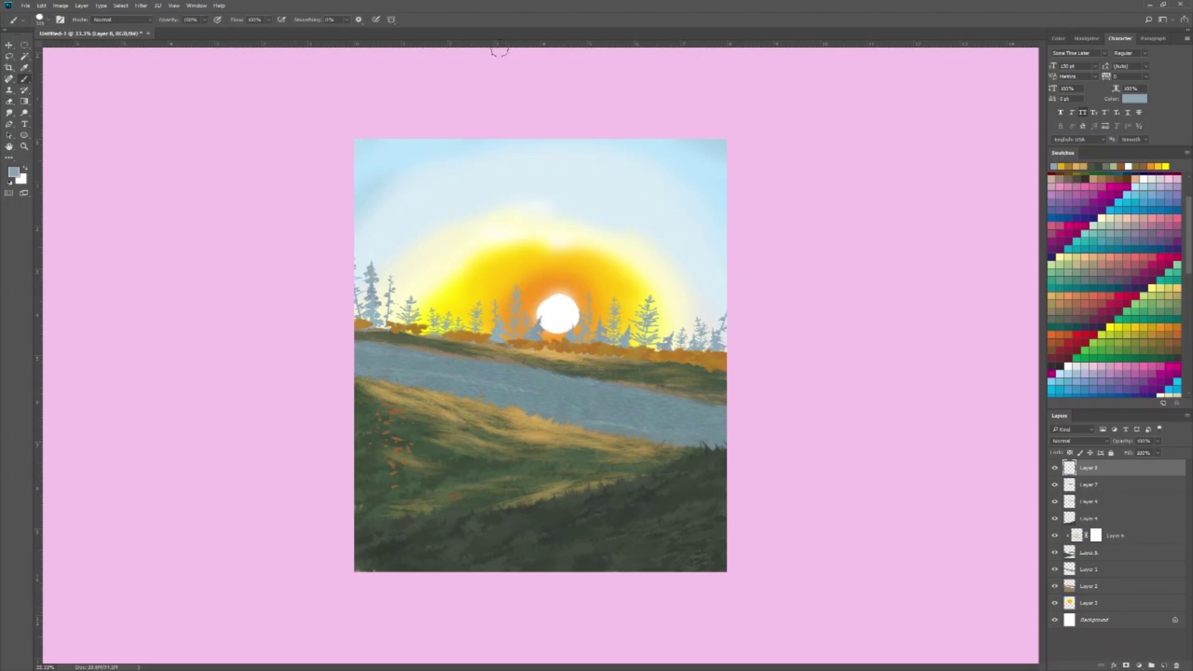
{"action": "key", "text": "d"}
{"action": "left_click_drag", "start_coordinate": [395, 425], "coordinate": [410, 141]}
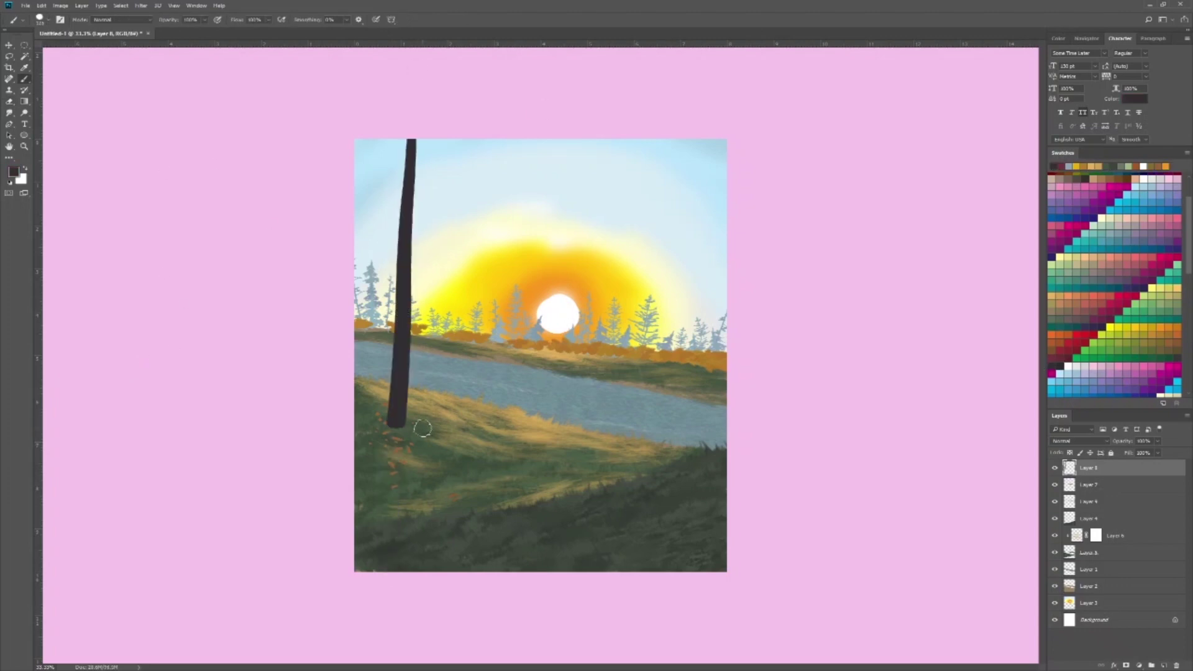
{"action": "left_click_drag", "start_coordinate": [429, 461], "coordinate": [452, 142]}
{"action": "left_click_drag", "start_coordinate": [683, 514], "coordinate": [653, 157]}
{"action": "left_click_drag", "start_coordinate": [683, 344], "coordinate": [733, 218]}
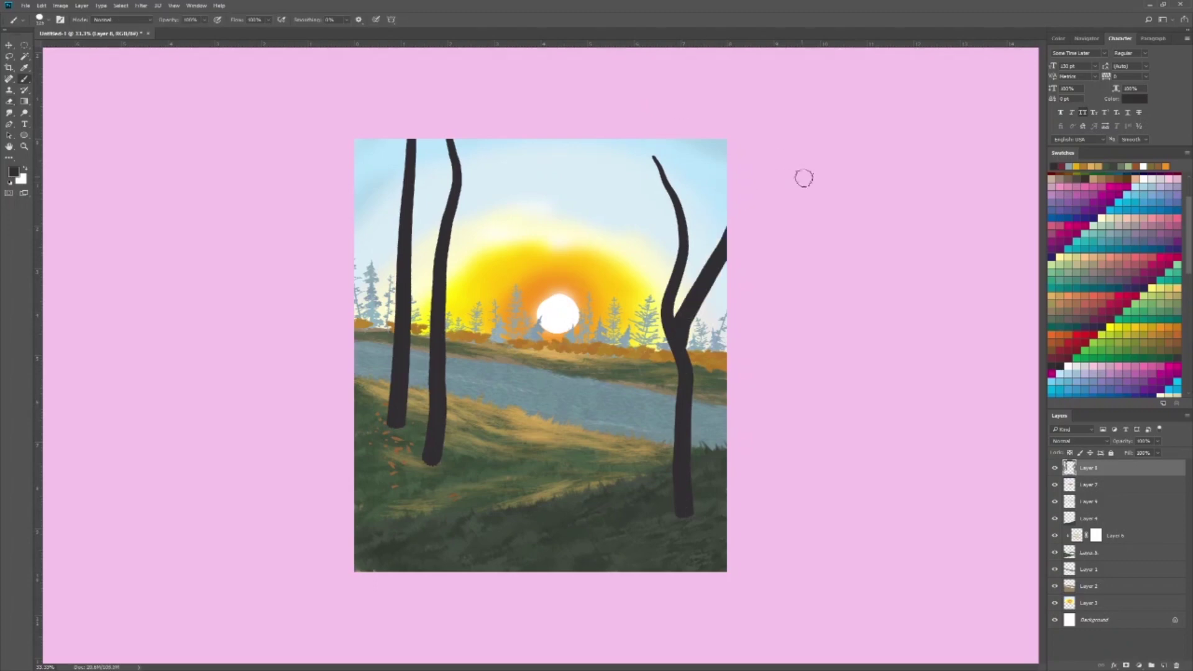
{"action": "key", "text": "ctrl+z"}
{"action": "key", "text": "ctrl+z"}
- Repaint the right trunk straight, add a thin trunk beside it and a left-edge trunk
{"action": "left_click_drag", "start_coordinate": [683, 513], "coordinate": [674, 141]}
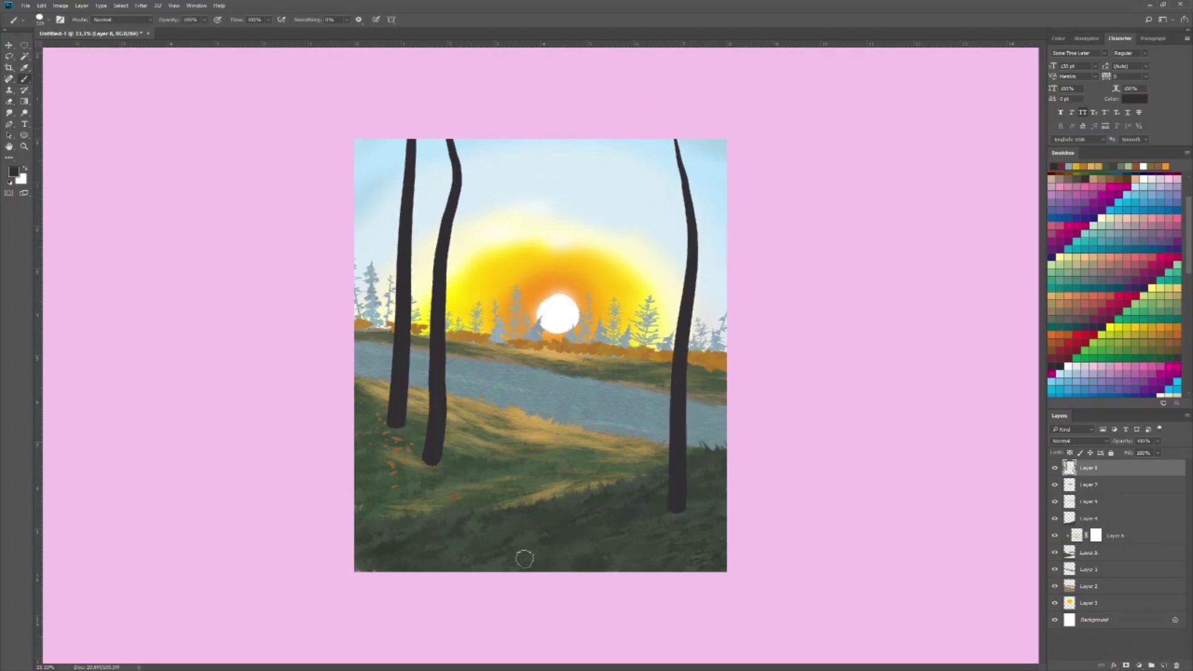
{"action": "left_click_drag", "start_coordinate": [712, 468], "coordinate": [714, 177]}
{"action": "key", "text": "ctrl+z"}
{"action": "left_click_drag", "start_coordinate": [715, 487], "coordinate": [697, 192]}
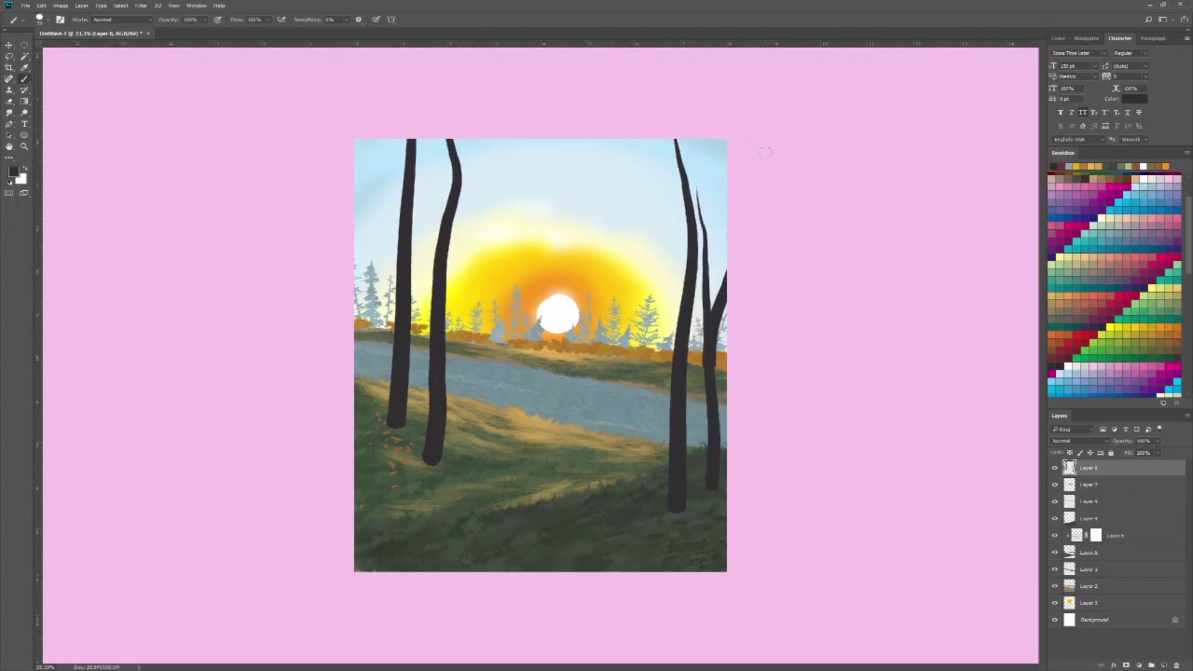
{"action": "key", "text": "ctrl+shift+alt+n"}
{"action": "mouse_move", "coordinate": [393, 547]}
{"action": "left_mouse_down"}
{"action": "mouse_move", "coordinate": [365, 247]}
{"action": "mouse_move", "coordinate": [379, 142]}
{"action": "left_mouse_up"}
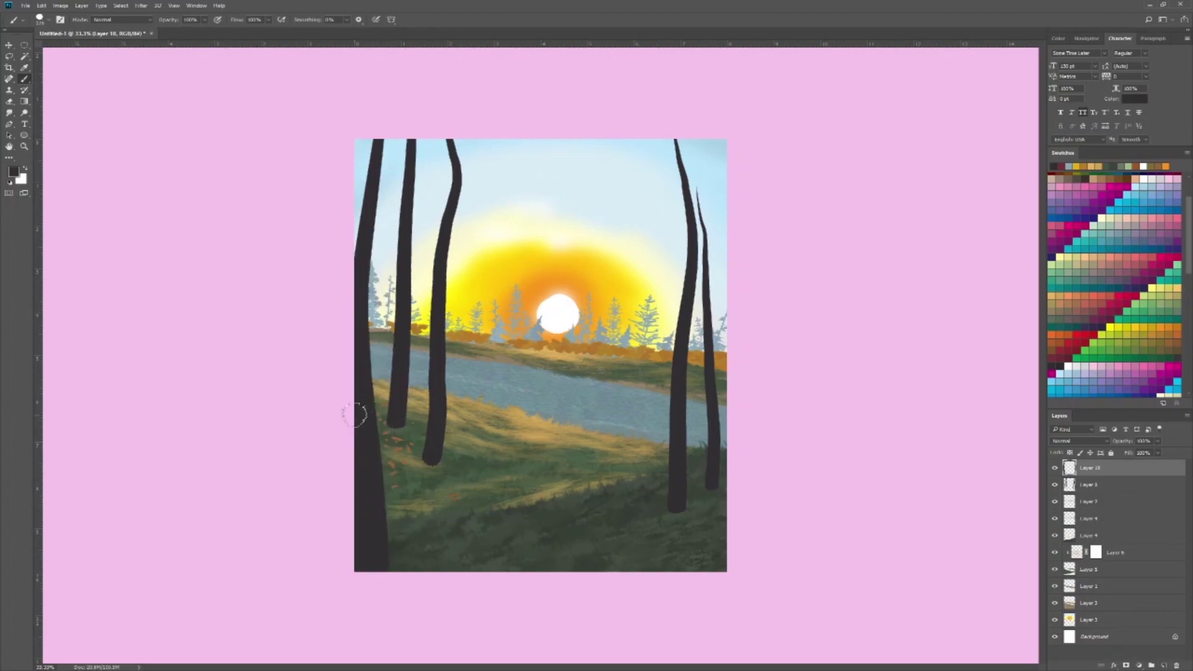
{"action": "left_click", "coordinate": [1112, 485]}
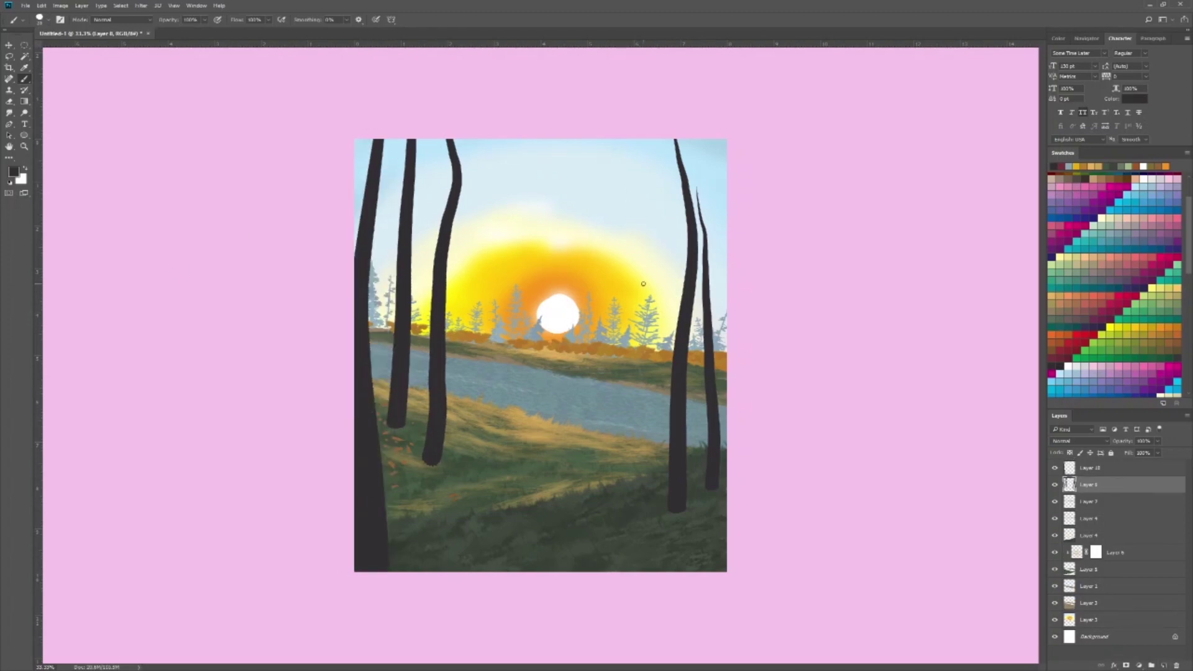
- Paint thin branches off the right trunk and the middle tree
{"action": "left_click_drag", "start_coordinate": [683, 279], "coordinate": [608, 163]}
{"action": "left_click_drag", "start_coordinate": [584, 231], "coordinate": [677, 320]}
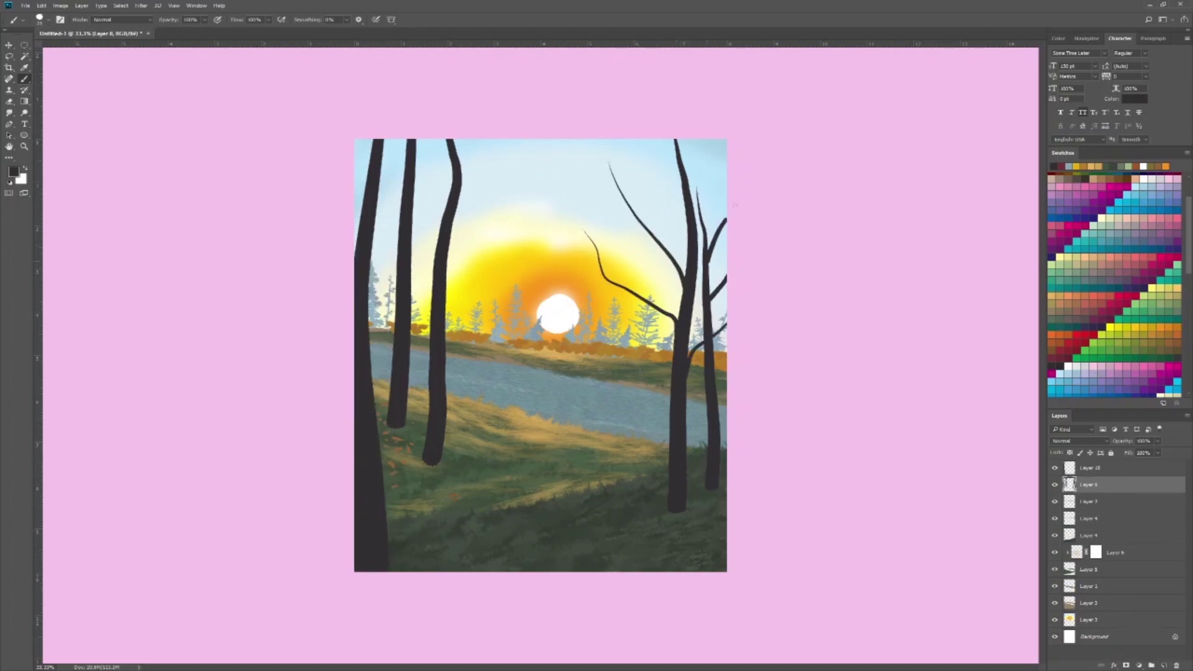
{"action": "left_click_drag", "start_coordinate": [420, 140], "coordinate": [449, 203]}
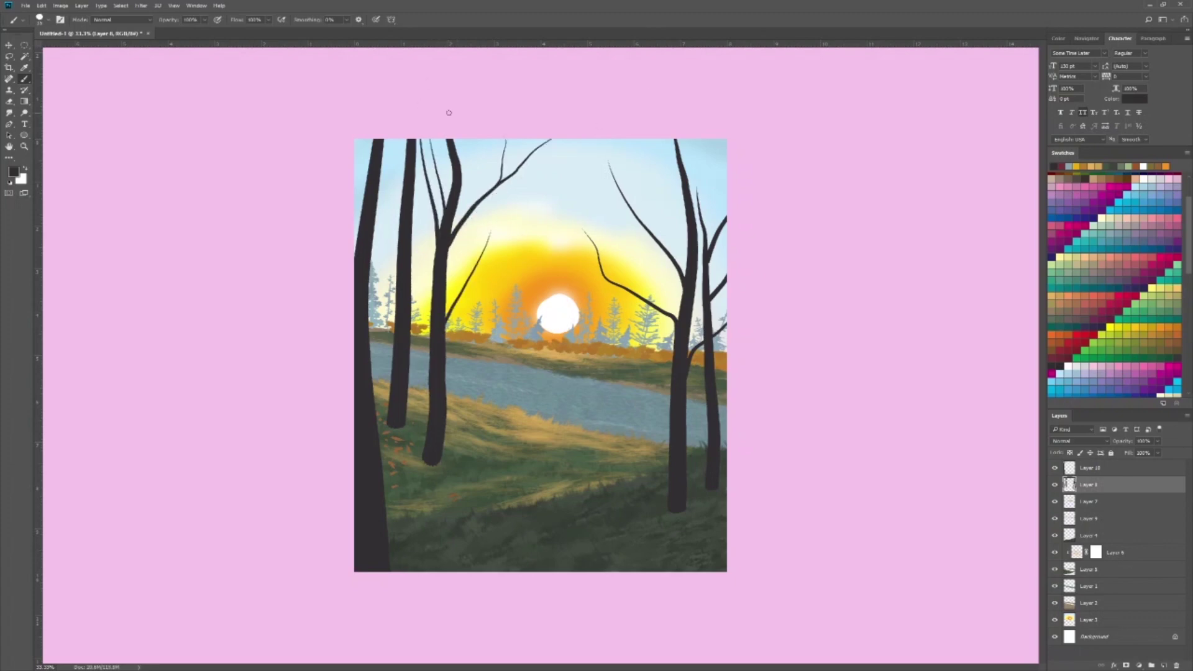
{"action": "left_click_drag", "start_coordinate": [490, 140], "coordinate": [455, 198]}
- Extend thin branches reaching across the sun and its glow
{"action": "left_click_drag", "start_coordinate": [411, 303], "coordinate": [458, 247]}
{"action": "left_click_drag", "start_coordinate": [368, 328], "coordinate": [390, 361]}
{"action": "left_click_drag", "start_coordinate": [446, 391], "coordinate": [517, 290]}
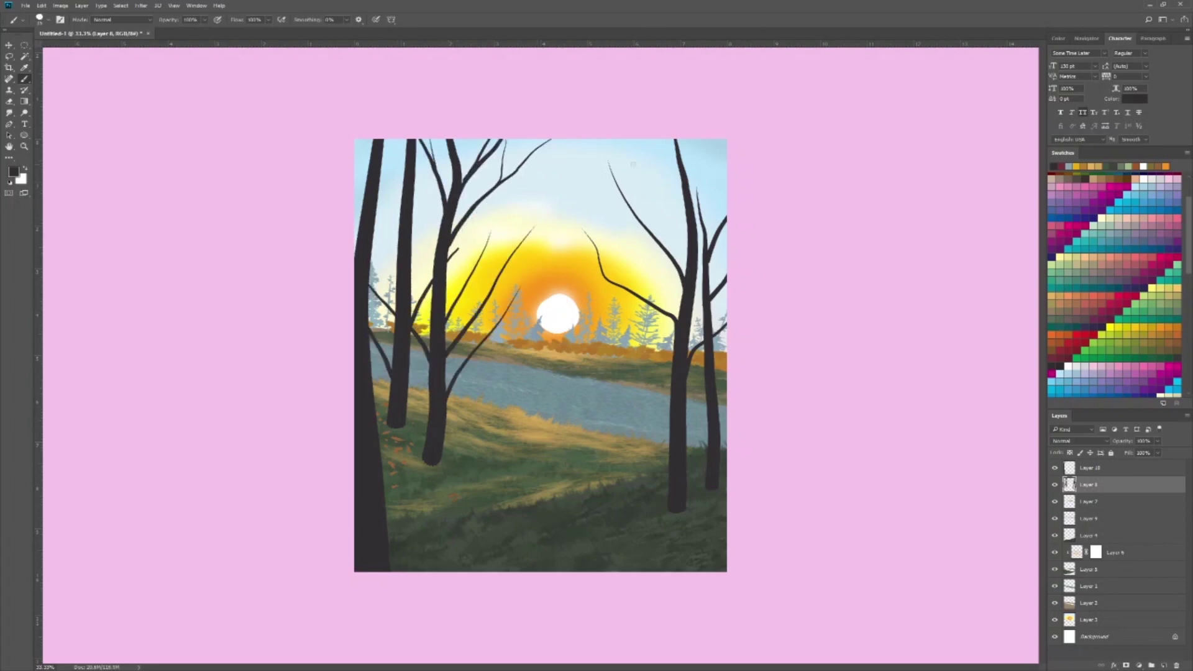
{"action": "left_click_drag", "start_coordinate": [446, 350], "coordinate": [563, 275]}
{"action": "left_click_drag", "start_coordinate": [585, 331], "coordinate": [666, 409]}
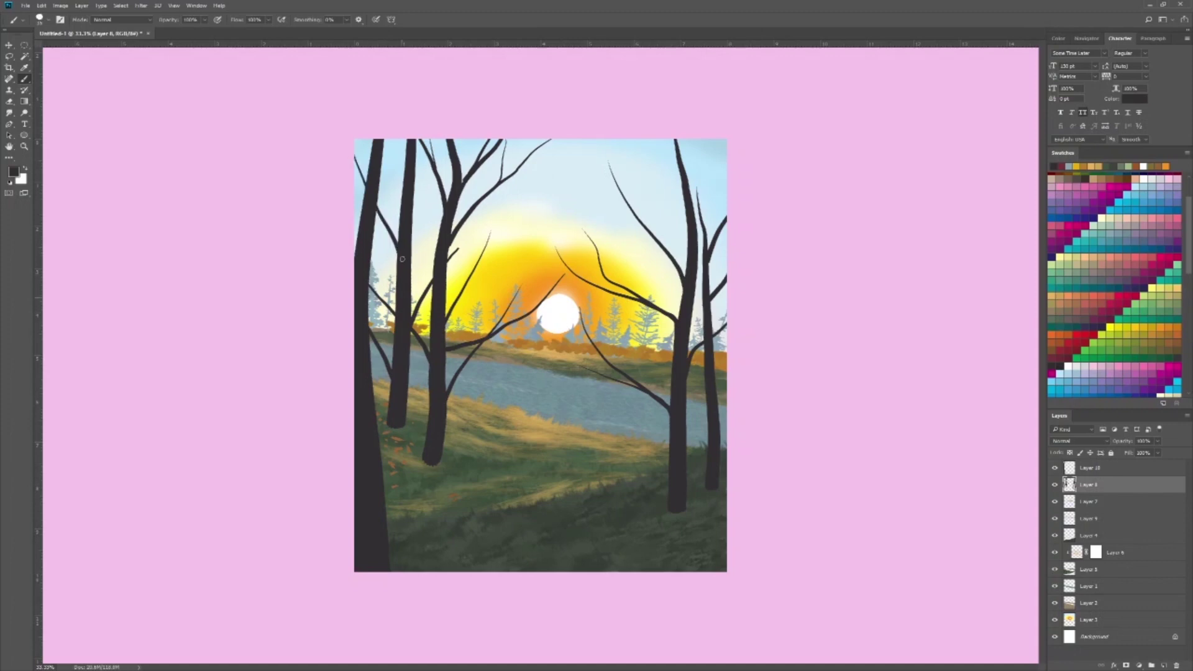
- Add branches to the left tree and from the middle tree toward the upper right
{"action": "left_click_drag", "start_coordinate": [397, 231], "coordinate": [387, 140]}
{"action": "mouse_move", "coordinate": [438, 267]}
{"action": "left_mouse_down"}
{"action": "mouse_move", "coordinate": [523, 181]}
{"action": "mouse_move", "coordinate": [556, 199]}
{"action": "mouse_move", "coordinate": [452, 189]}
{"action": "left_mouse_up"}
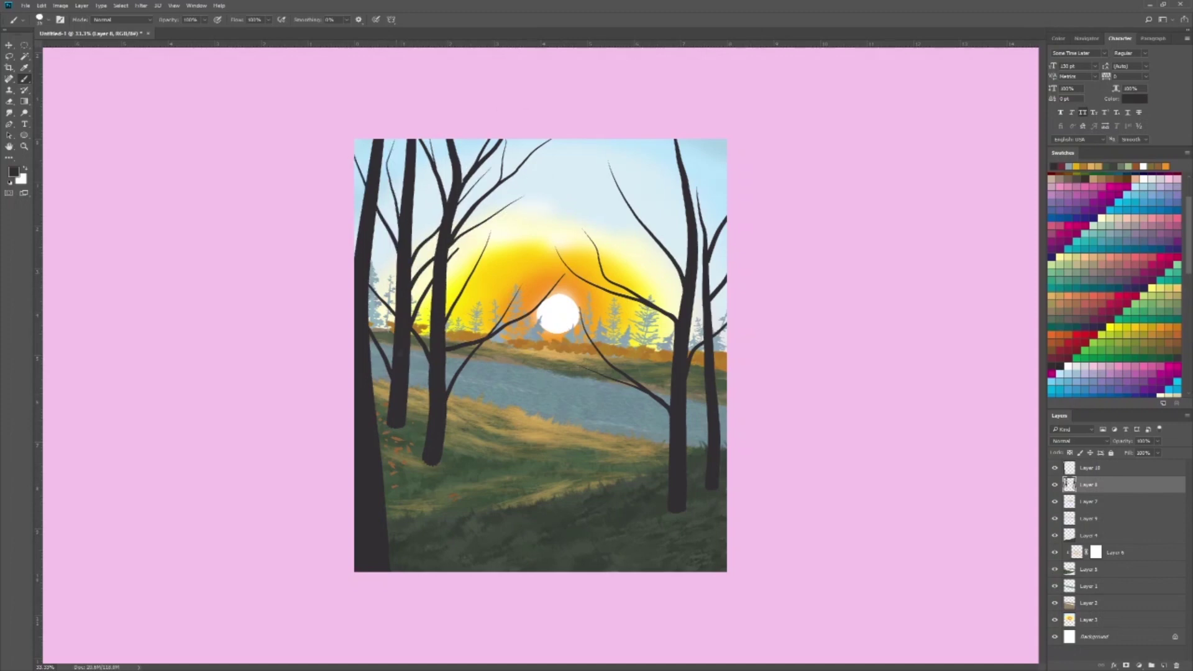
{"action": "left_click_drag", "start_coordinate": [368, 313], "coordinate": [395, 242]}
{"action": "left_click_drag", "start_coordinate": [374, 240], "coordinate": [402, 199]}
{"action": "left_click_drag", "start_coordinate": [372, 336], "coordinate": [397, 293]}
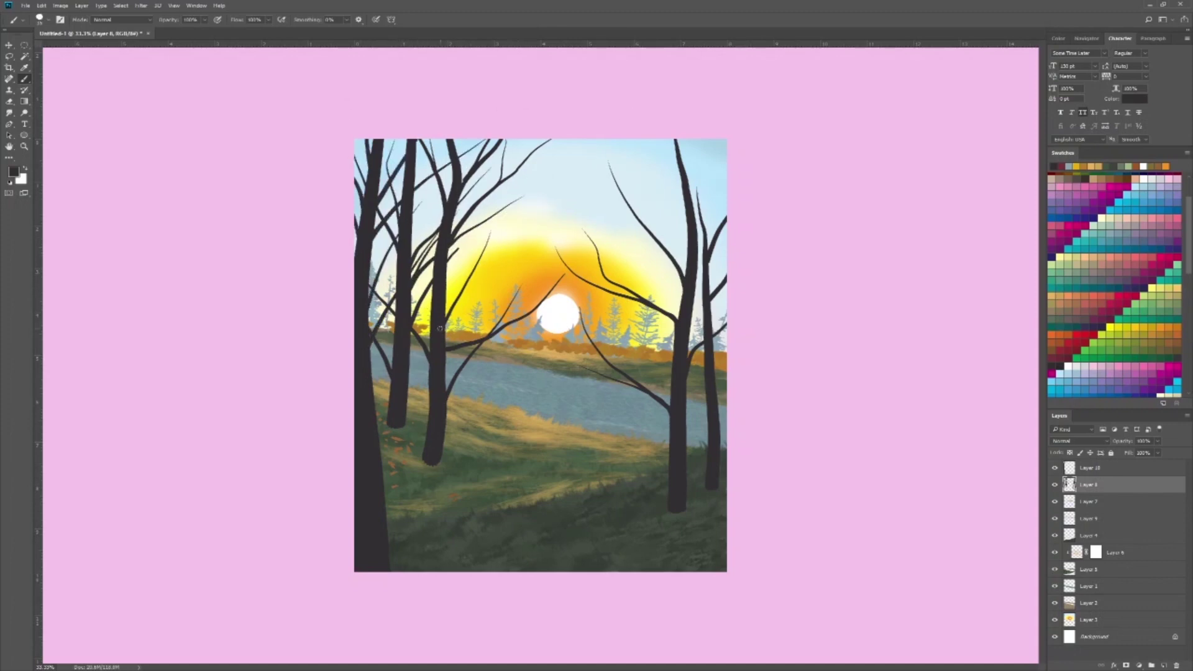
{"action": "left_click_drag", "start_coordinate": [440, 325], "coordinate": [552, 201]}
{"action": "left_click_drag", "start_coordinate": [445, 318], "coordinate": [585, 228]}
- Fork branches from the right trunk toward the top, then add an empty layer for leaves
{"action": "left_click_drag", "start_coordinate": [687, 177], "coordinate": [712, 140]}
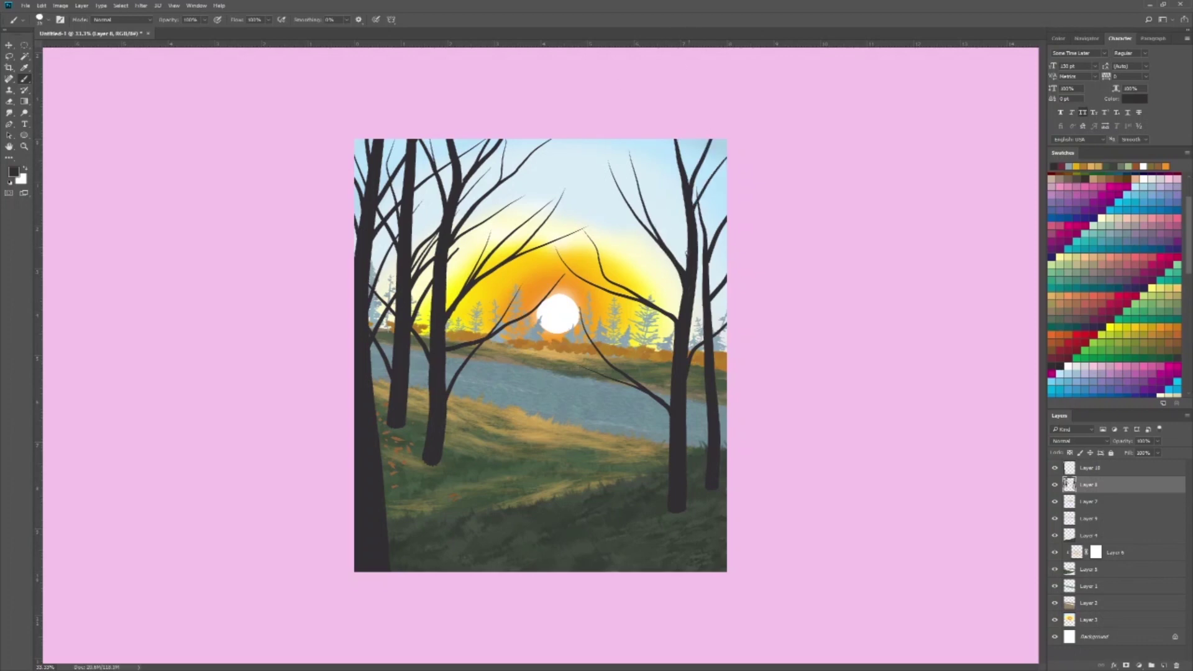
{"action": "left_click_drag", "start_coordinate": [684, 295], "coordinate": [612, 140]}
{"action": "left_click_drag", "start_coordinate": [643, 259], "coordinate": [579, 174]}
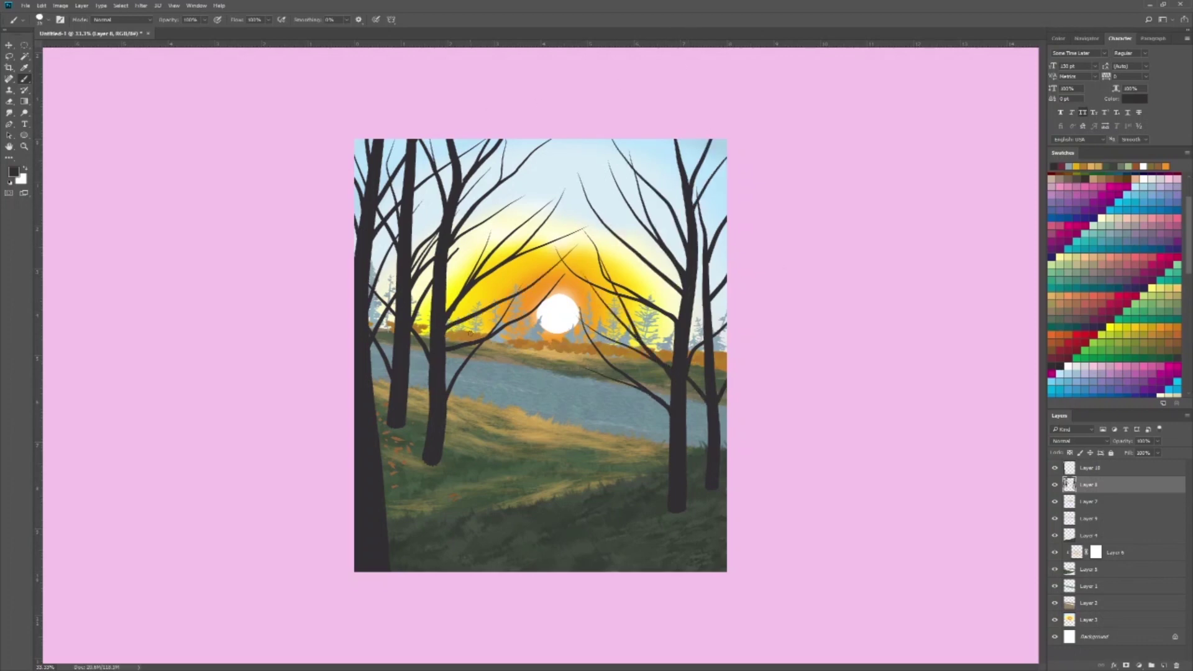
{"action": "key", "text": "ctrl+shift+alt+n"}
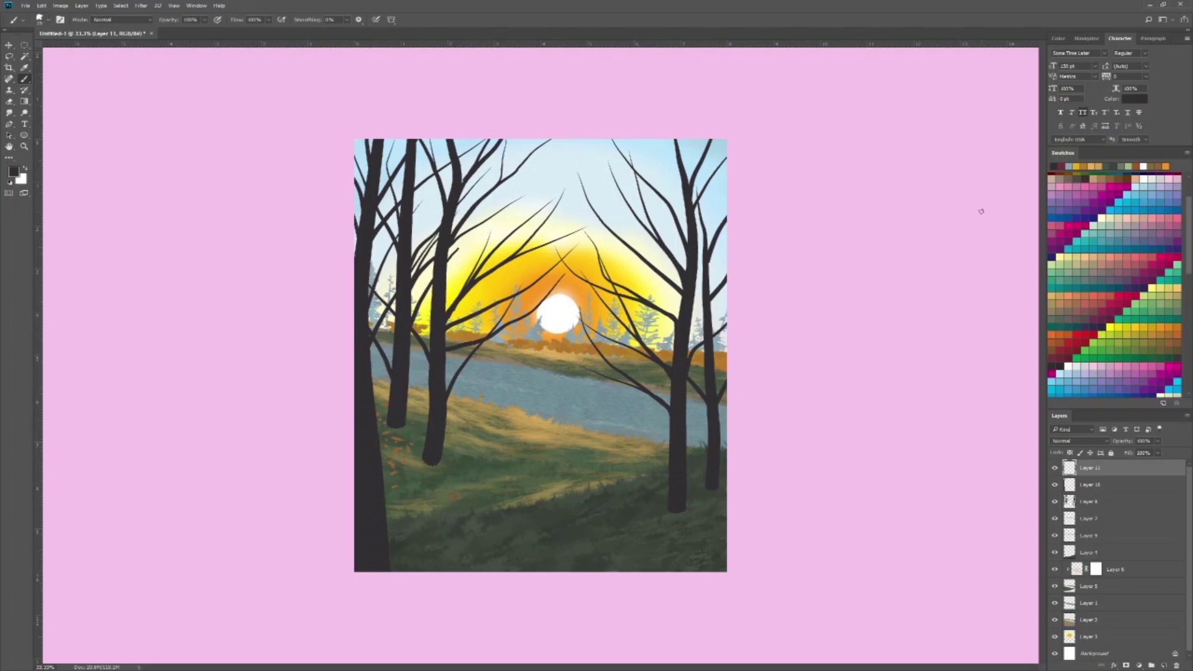
- Paint orange foliage over the right-hand trees' branches
{"action": "left_click", "coordinate": [1172, 319]}
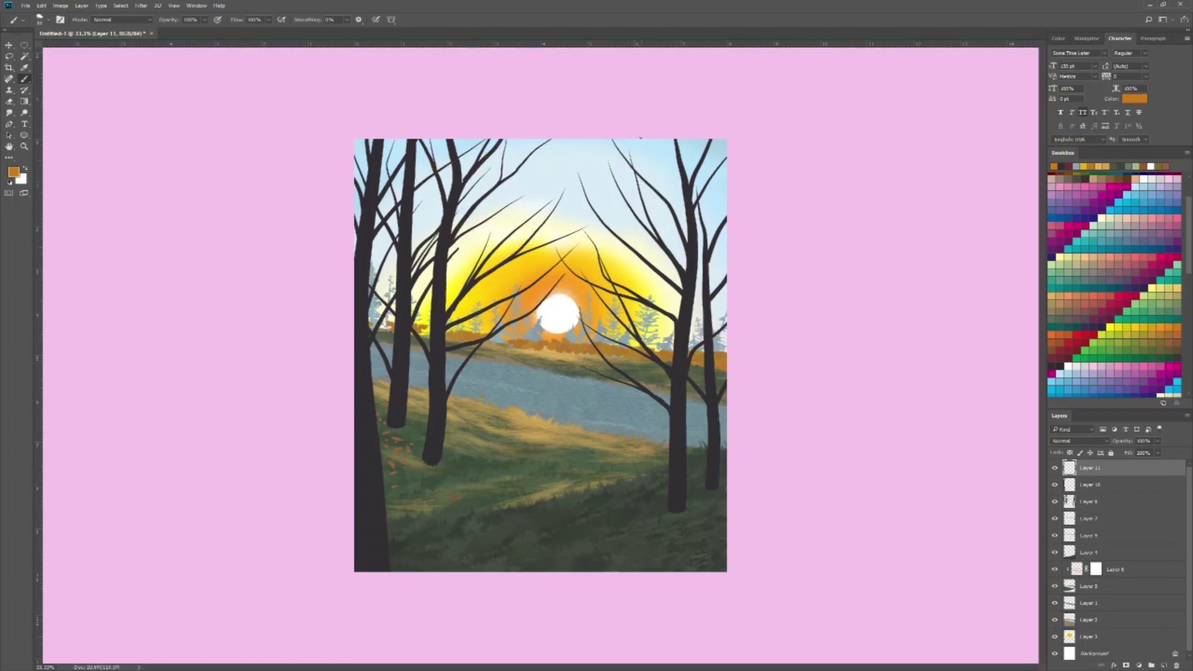
{"action": "mouse_move", "coordinate": [604, 145]}
{"action": "left_mouse_down"}
{"action": "mouse_move", "coordinate": [640, 169]}
{"action": "mouse_move", "coordinate": [646, 220]}
{"action": "left_mouse_up"}
{"action": "left_click", "coordinate": [674, 144]}
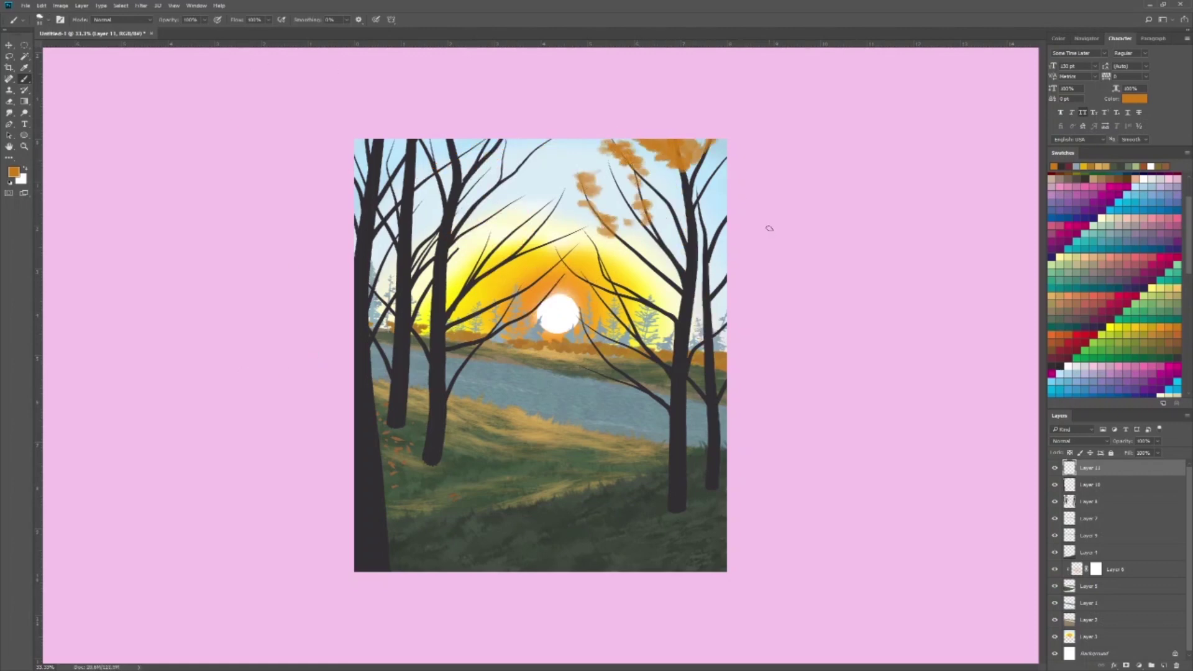
{"action": "key", "text": "ctrl+z"}
{"action": "key", "text": "ctrl+z"}
{"action": "key", "text": "ctrl+z"}
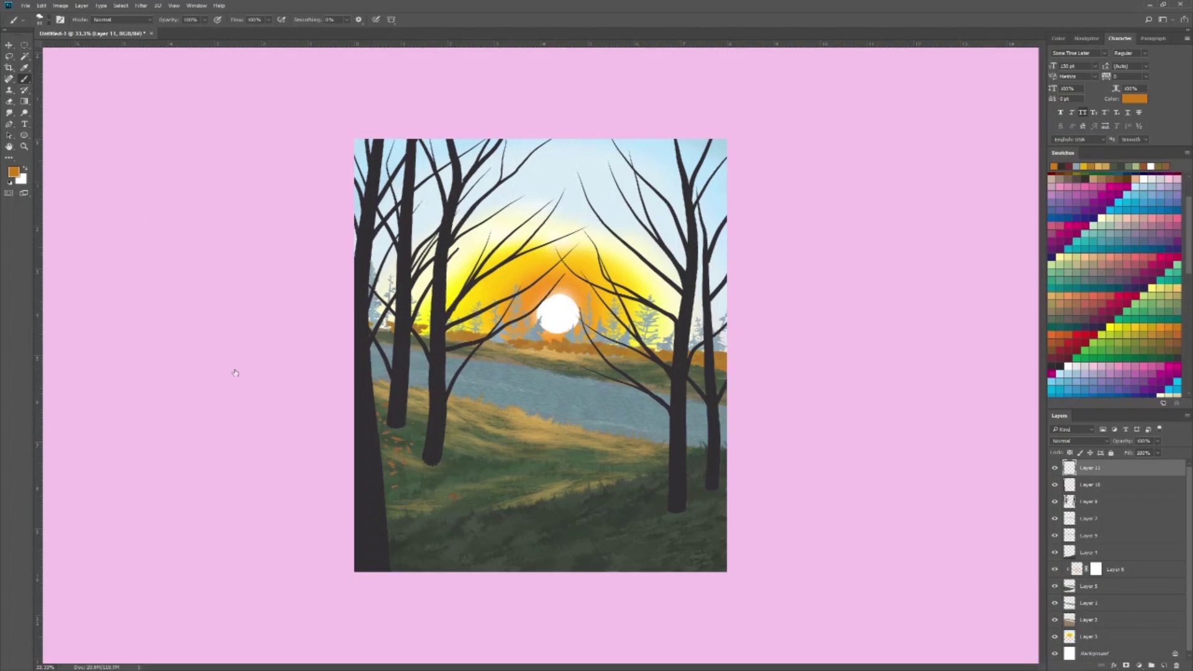
{"action": "left_click_drag", "start_coordinate": [572, 180], "coordinate": [618, 215]}
{"action": "left_click_drag", "start_coordinate": [596, 143], "coordinate": [683, 248]}
{"action": "mouse_move", "coordinate": [665, 174]}
{"action": "left_mouse_down"}
{"action": "mouse_move", "coordinate": [553, 317]}
{"action": "mouse_move", "coordinate": [721, 211]}
{"action": "left_mouse_up"}
- Paint orange foliage over the left and middle trees
{"action": "left_click_drag", "start_coordinate": [572, 143], "coordinate": [627, 177]}
{"action": "left_click_drag", "start_coordinate": [435, 143], "coordinate": [534, 243]}
{"action": "left_click_drag", "start_coordinate": [453, 236], "coordinate": [559, 329]}
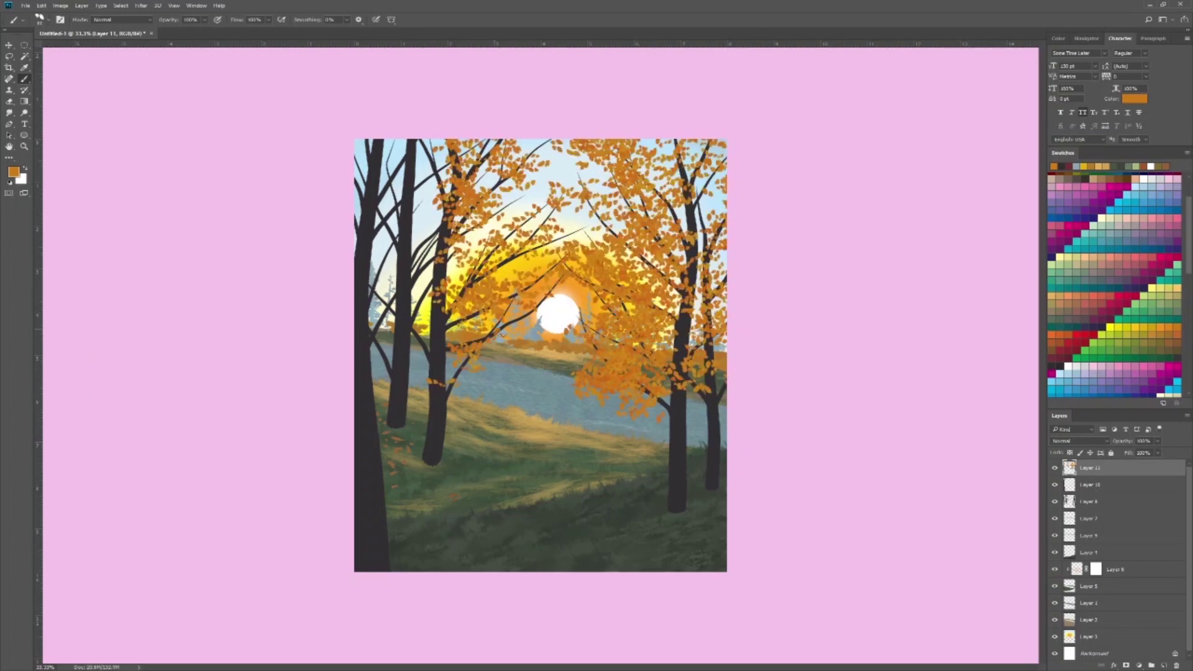
{"action": "mouse_move", "coordinate": [410, 361]}
{"action": "left_mouse_down"}
{"action": "mouse_move", "coordinate": [392, 133]}
{"action": "mouse_move", "coordinate": [435, 292]}
{"action": "left_mouse_up"}
- Add more orange and darker orange leaves across all the trees
{"action": "left_click_drag", "start_coordinate": [460, 205], "coordinate": [521, 180]}
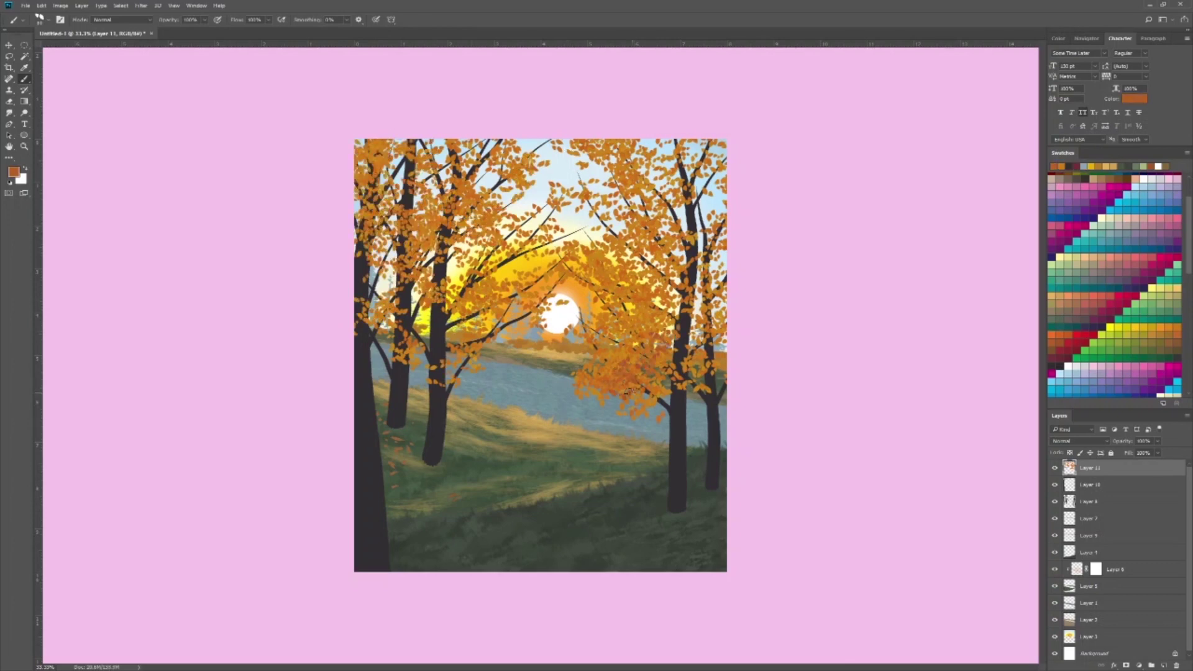
{"action": "left_click_drag", "start_coordinate": [640, 329], "coordinate": [683, 372]}
{"action": "left_click_drag", "start_coordinate": [621, 174], "coordinate": [659, 323]}
{"action": "left_click_drag", "start_coordinate": [721, 143], "coordinate": [684, 236]}
{"action": "left_click_drag", "start_coordinate": [404, 205], "coordinate": [454, 292]}
{"action": "left_click_drag", "start_coordinate": [497, 211], "coordinate": [553, 239]}
{"action": "left_click_drag", "start_coordinate": [366, 298], "coordinate": [391, 326]}
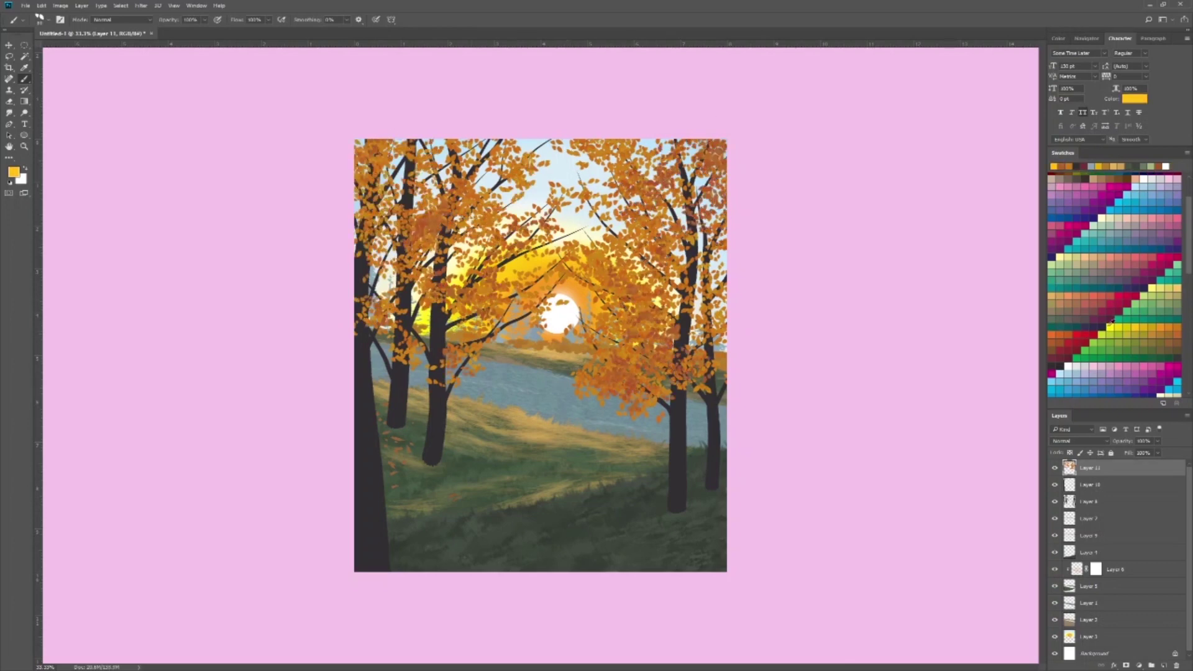
- Paint bright yellow leaf highlights over the foliage
{"action": "left_click", "coordinate": [1149, 327]}
{"action": "left_click_drag", "start_coordinate": [593, 283], "coordinate": [600, 381]}
{"action": "left_click_drag", "start_coordinate": [590, 149], "coordinate": [621, 174]}
{"action": "left_click_drag", "start_coordinate": [518, 174], "coordinate": [470, 231]}
{"action": "left_click_drag", "start_coordinate": [485, 302], "coordinate": [479, 351]}
{"action": "left_click_drag", "start_coordinate": [406, 237], "coordinate": [396, 341]}
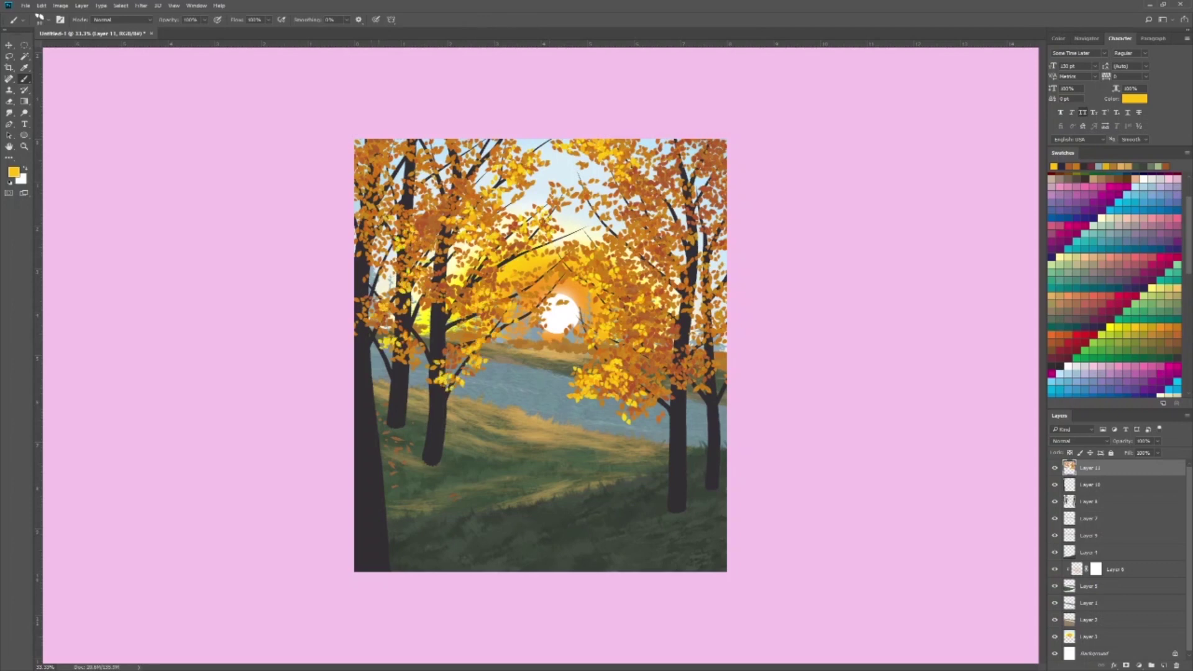
{"action": "left_click_drag", "start_coordinate": [660, 241], "coordinate": [709, 219]}
- Paint darker orange-brown leaves on the trees
{"action": "left_click", "coordinate": [1179, 336]}
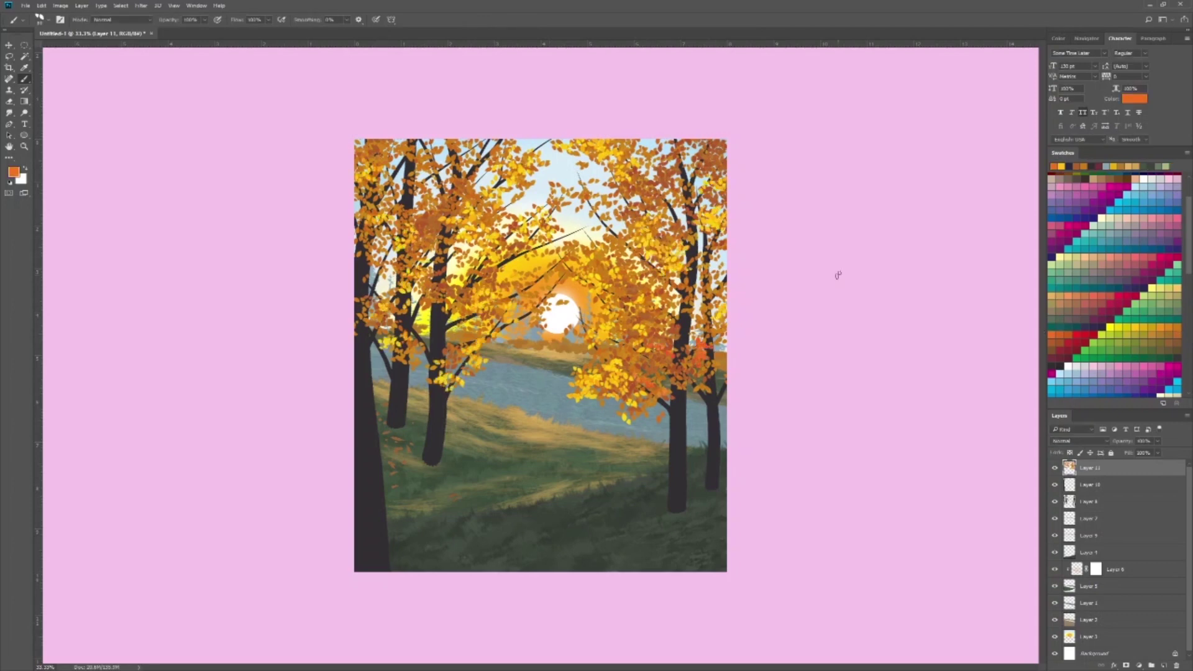
{"action": "left_click_drag", "start_coordinate": [696, 338], "coordinate": [714, 360]}
{"action": "left_click", "coordinate": [1174, 343]}
{"action": "left_click_drag", "start_coordinate": [615, 348], "coordinate": [646, 391]}
{"action": "left_click_drag", "start_coordinate": [373, 143], "coordinate": [435, 218]}
{"action": "left_click_drag", "start_coordinate": [435, 267], "coordinate": [448, 335]}
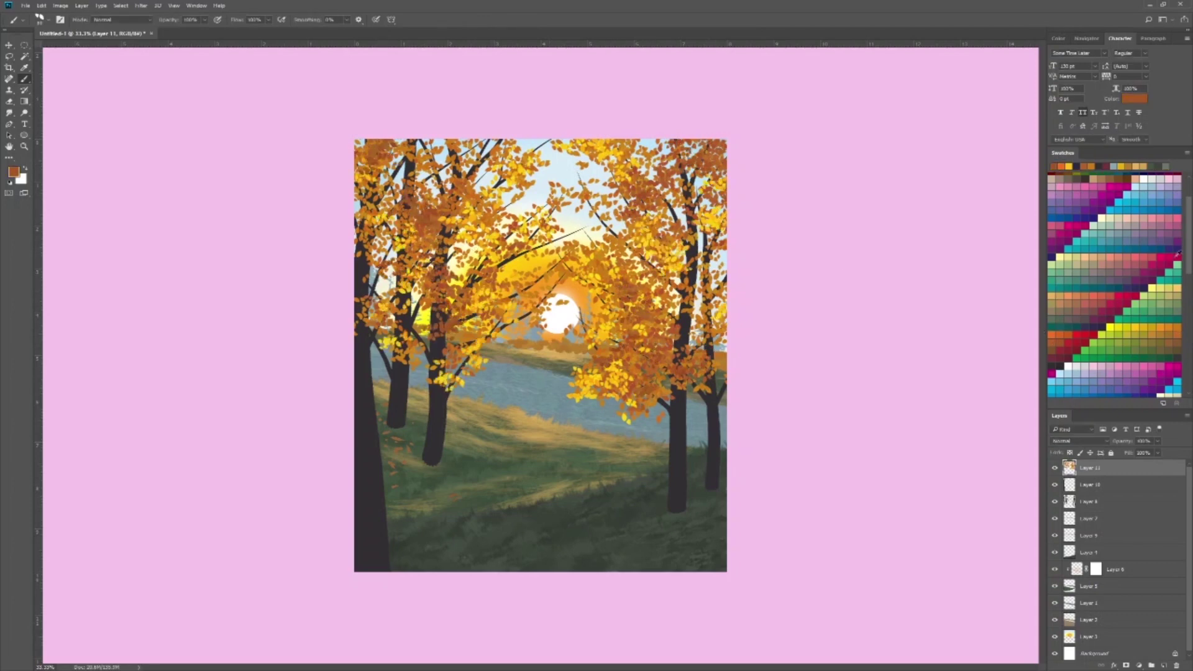
{"action": "scroll", "coordinate": [1178, 255], "scroll_direction": "up", "scroll_amount": 3}
- Paint dark red leaves on the right-centre tree
{"action": "left_click", "coordinate": [1051, 180]}
{"action": "key", "text": "i"}
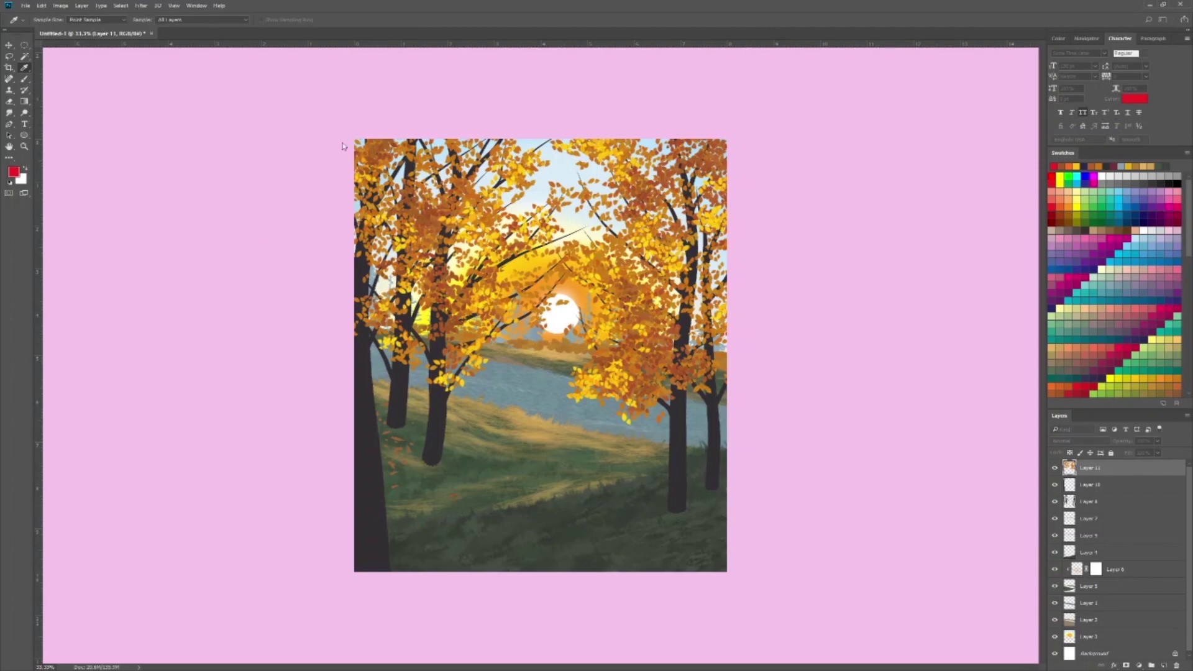
{"action": "key", "text": "b"}
{"action": "left_click_drag", "start_coordinate": [633, 174], "coordinate": [664, 214]}
{"action": "left_click_drag", "start_coordinate": [621, 279], "coordinate": [674, 308]}
- Scatter dark red leaves over the left trees and near the sun, then add a new layer
{"action": "left_click_drag", "start_coordinate": [400, 407], "coordinate": [373, 279]}
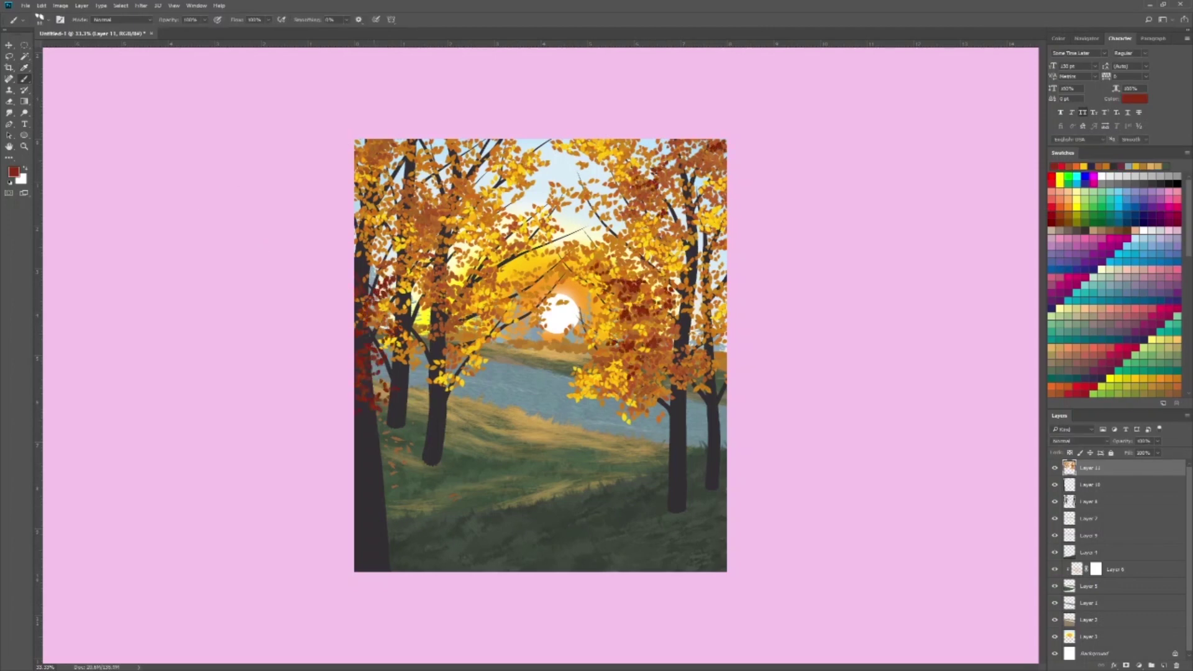
{"action": "left_click_drag", "start_coordinate": [385, 149], "coordinate": [435, 329]}
{"action": "left_click_drag", "start_coordinate": [373, 273], "coordinate": [372, 435]}
{"action": "left_click_drag", "start_coordinate": [423, 167], "coordinate": [503, 205]}
{"action": "left_click_drag", "start_coordinate": [509, 305], "coordinate": [560, 280]}
{"action": "key", "text": "ctrl+shift+alt+n"}
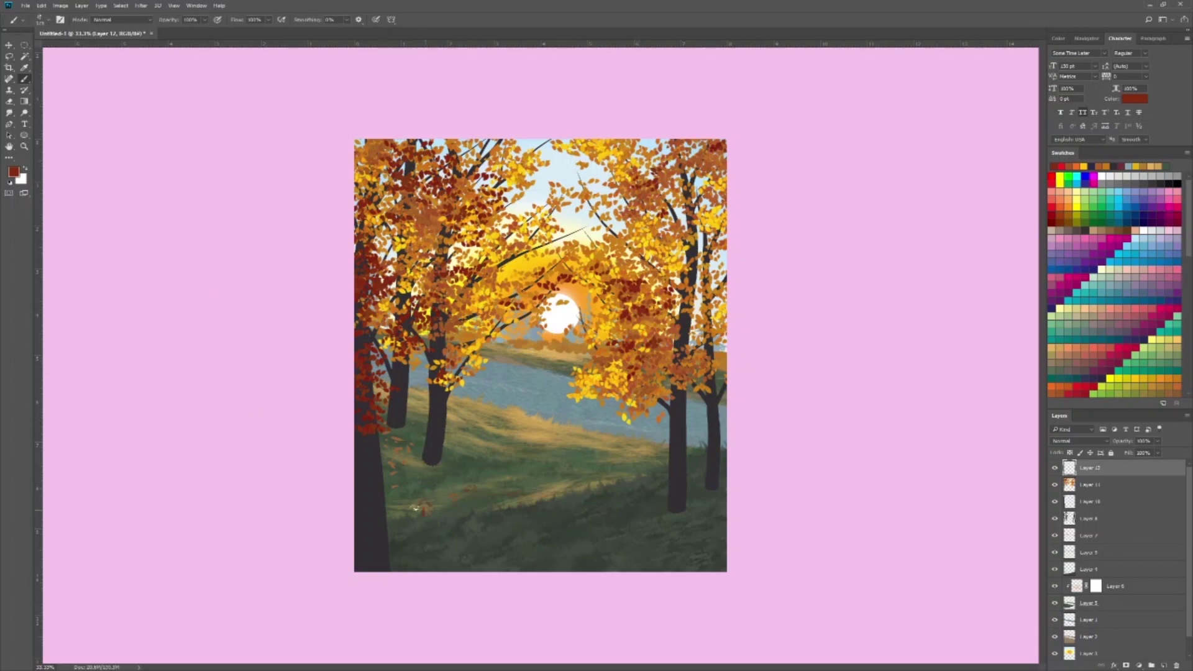
- On another new layer, try dark red fallen leaves on the lower-left grass, then undo them
{"action": "key", "text": "ctrl+shift+alt+n"}
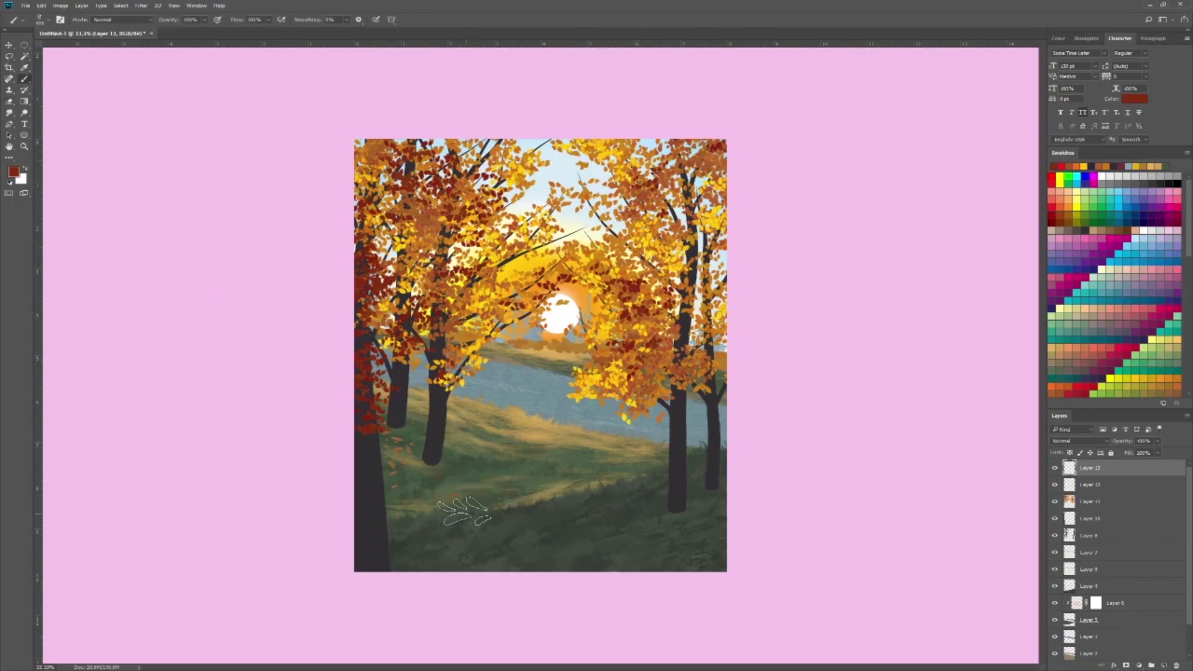
{"action": "left_click_drag", "start_coordinate": [463, 510], "coordinate": [398, 478]}
{"action": "left_click_drag", "start_coordinate": [404, 497], "coordinate": [503, 516]}
{"action": "key", "text": "ctrl+z"}
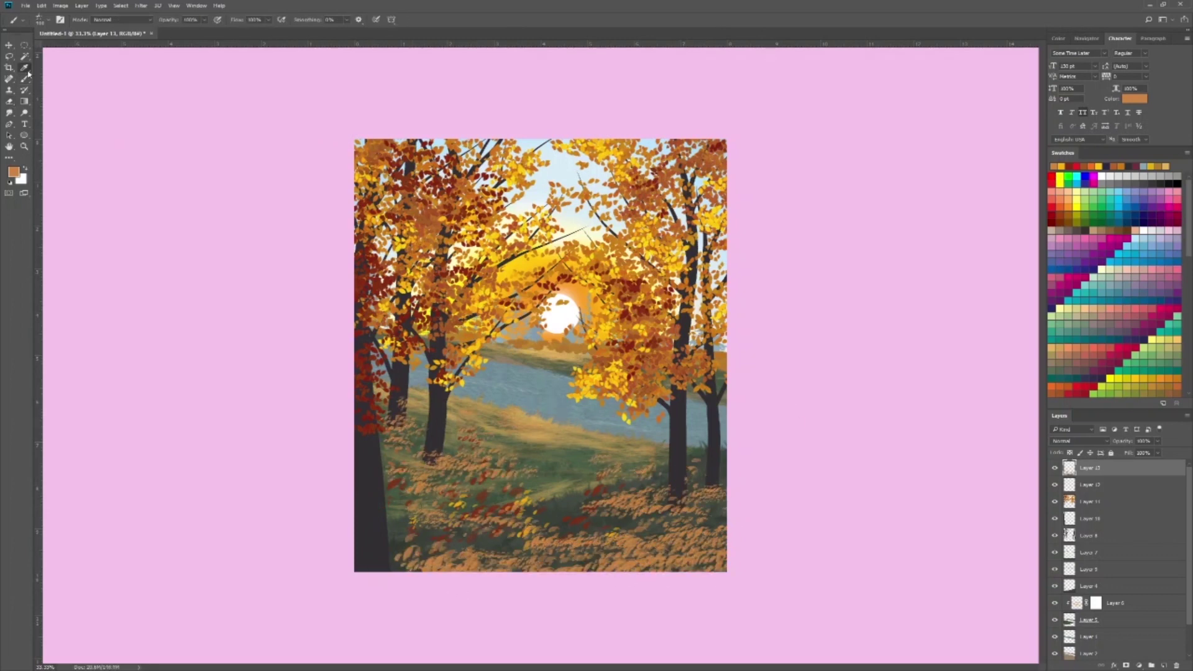
- Skew the fallen-leaves layer so it slants along the hillside
{"action": "key", "text": "ctrl+t"}
{"action": "left_click_drag", "start_coordinate": [545, 422], "coordinate": [544, 426]}
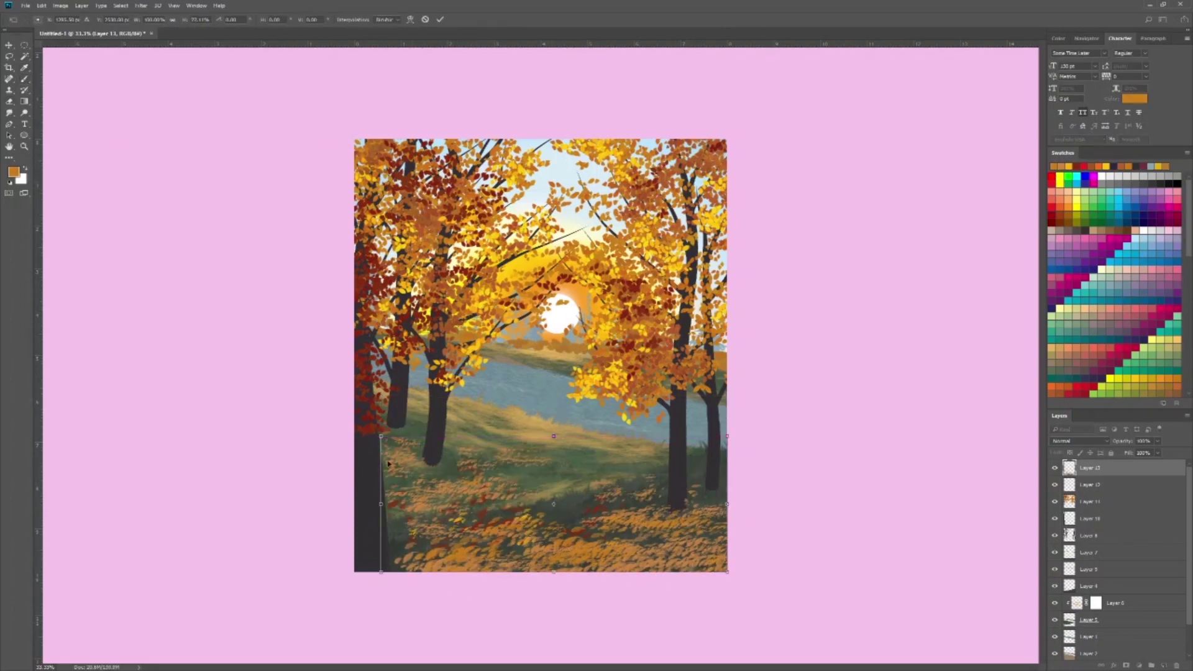
{"action": "left_click_drag", "start_coordinate": [380, 426], "coordinate": [342, 393]}
{"action": "key", "text": "Return"}
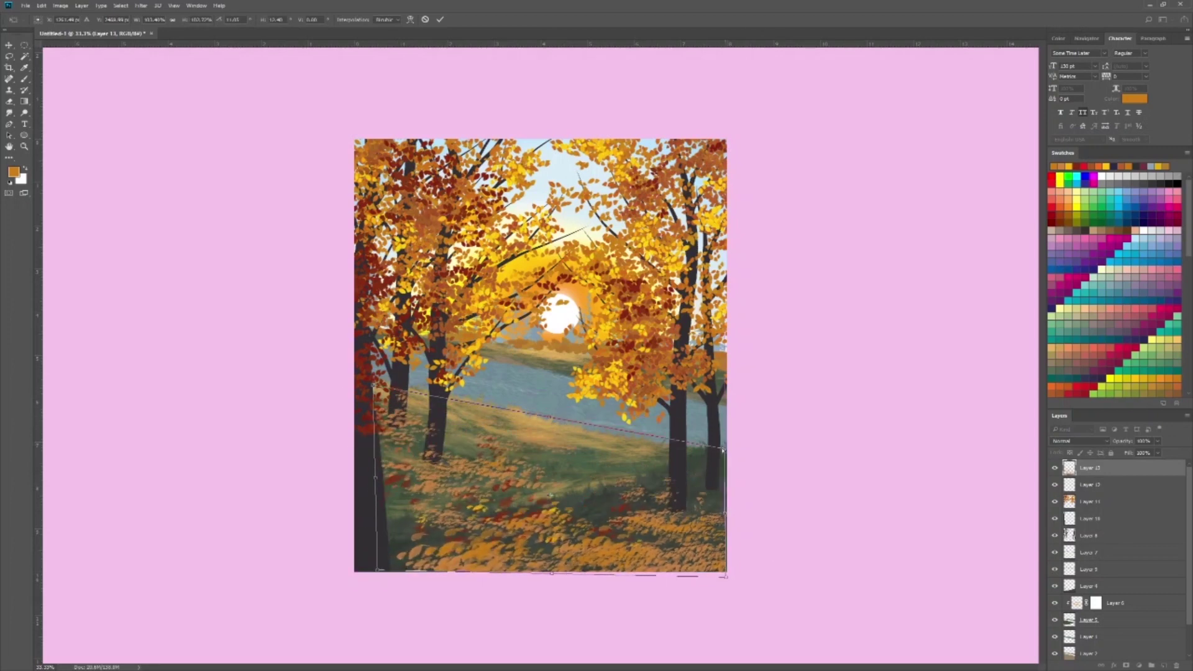
- Paint light peach leaves across the ground and dark brown strokes along the bottom, then add a layer mask
{"action": "key", "text": "b"}
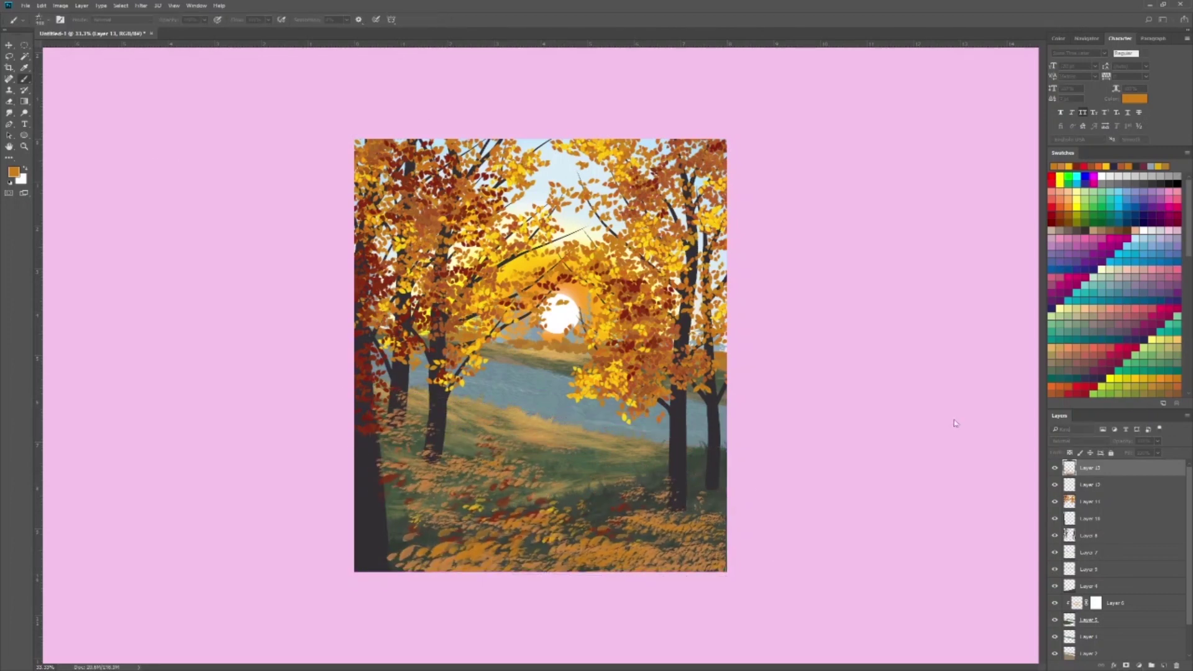
{"action": "left_click_drag", "start_coordinate": [696, 515], "coordinate": [435, 546]}
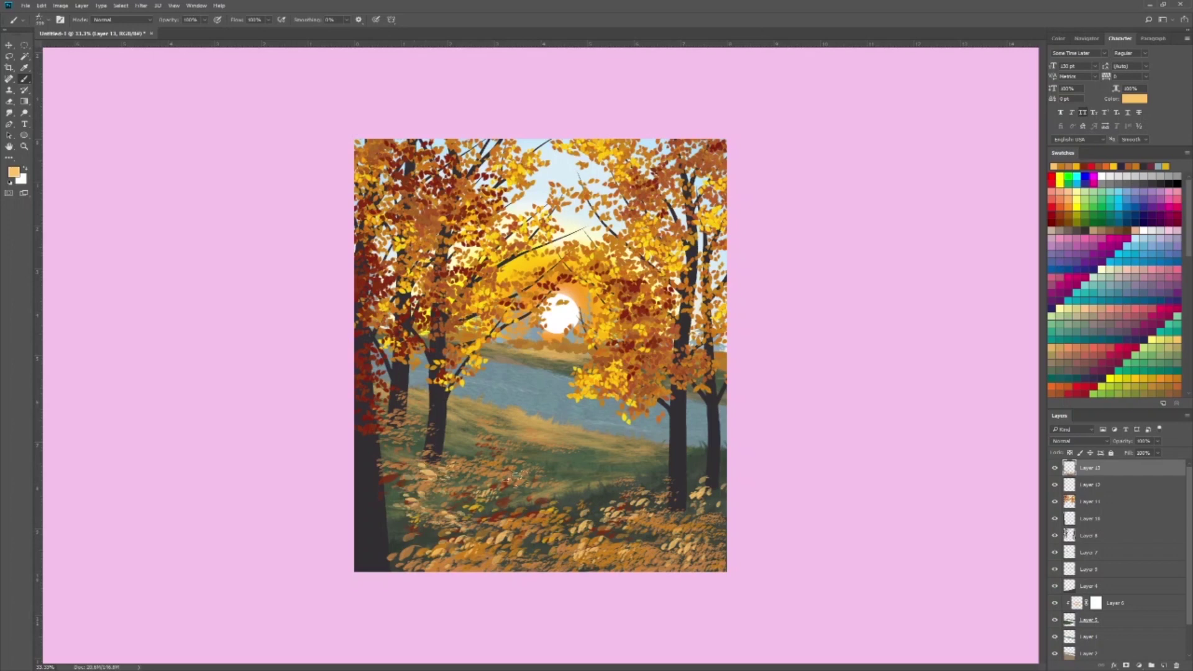
{"action": "left_click_drag", "start_coordinate": [404, 503], "coordinate": [621, 478]}
{"action": "left_click", "coordinate": [1070, 361]}
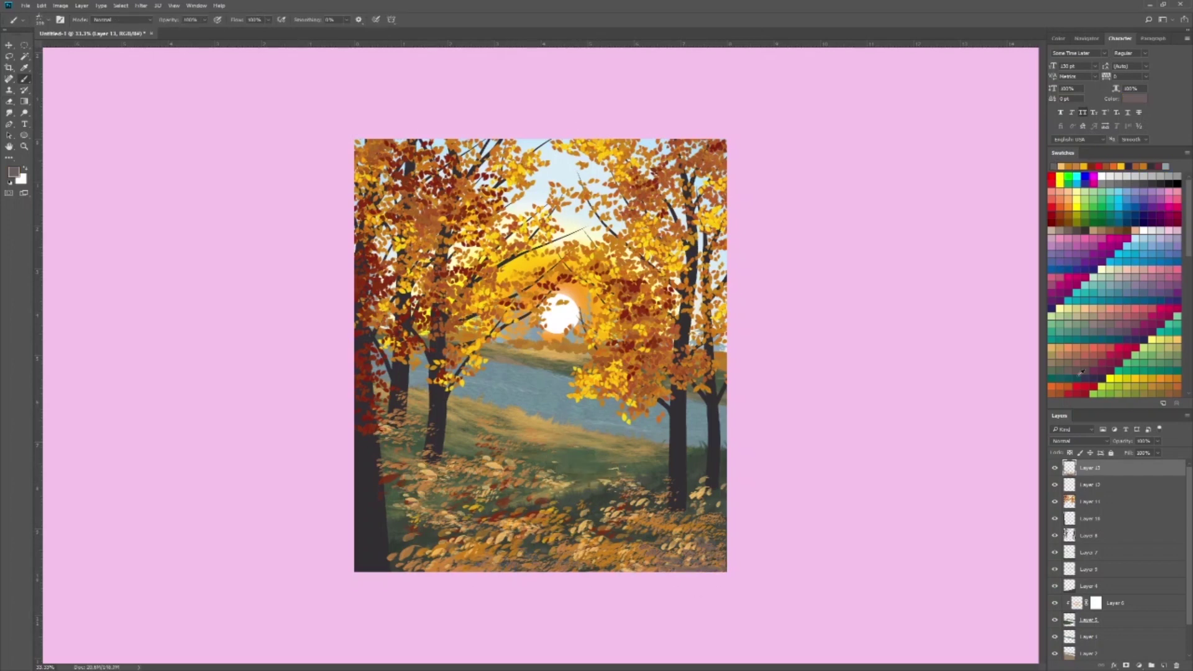
{"action": "left_click_drag", "start_coordinate": [702, 562], "coordinate": [388, 564]}
{"action": "left_click", "coordinate": [1054, 536]}
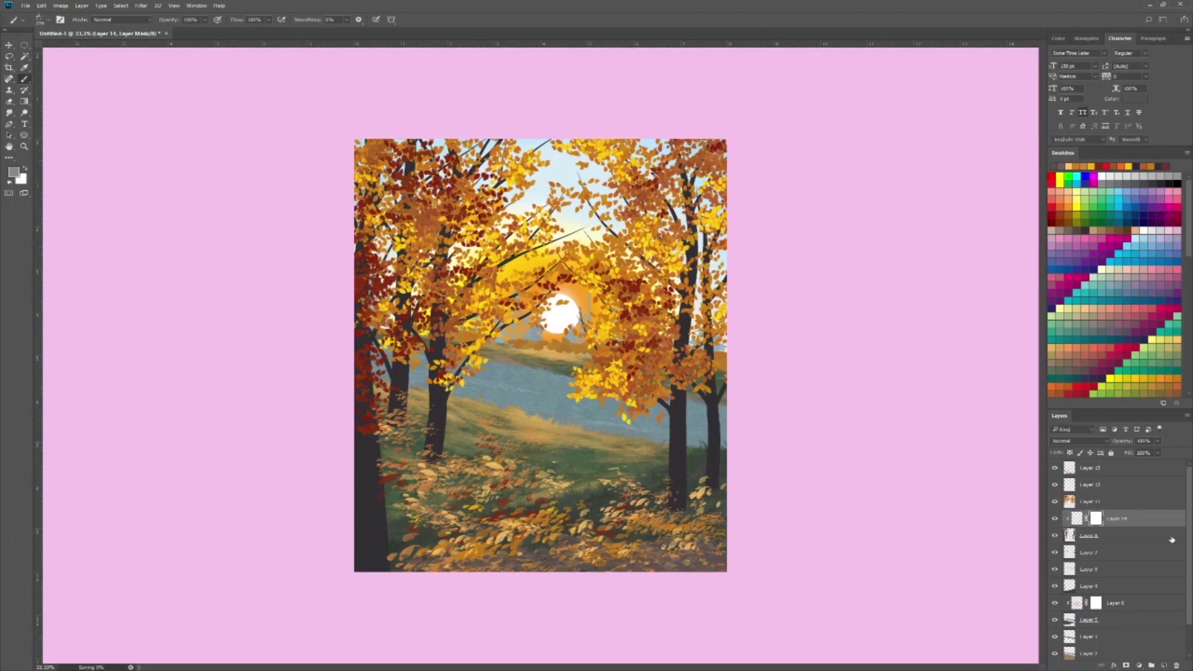
- Paint dark maroon, brown and golden bark texture onto the right tree trunk
{"action": "left_click", "coordinate": [1076, 519]}
{"action": "key", "text": "i"}
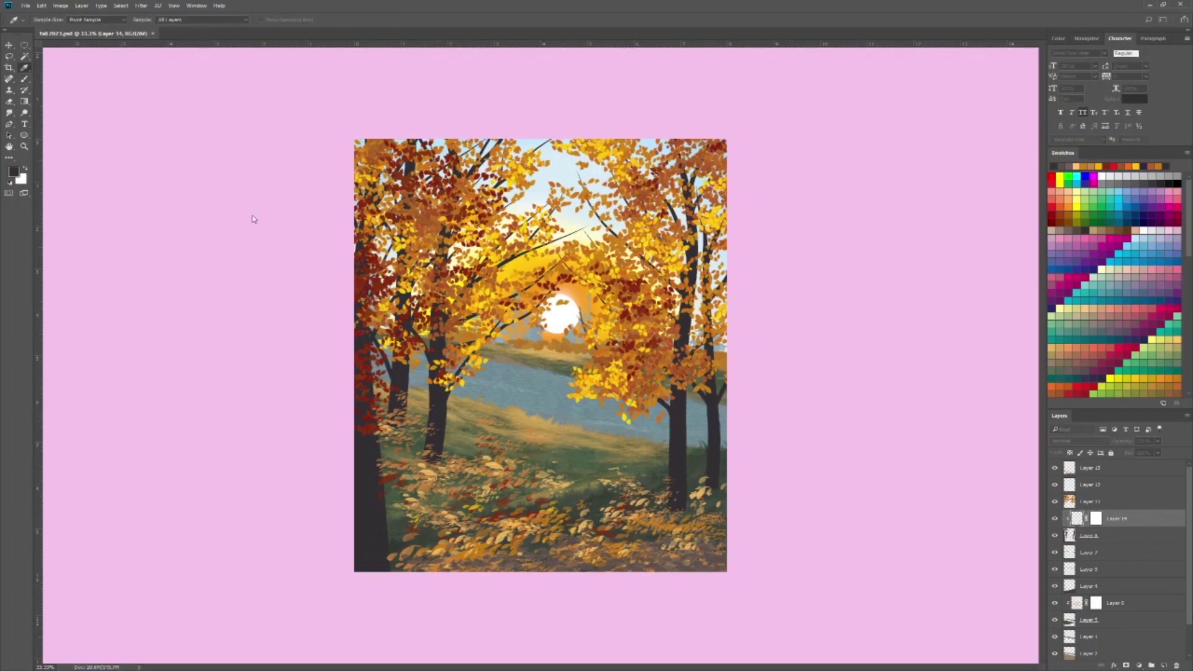
{"action": "left_click", "coordinate": [283, 168]}
{"action": "key", "text": "b"}
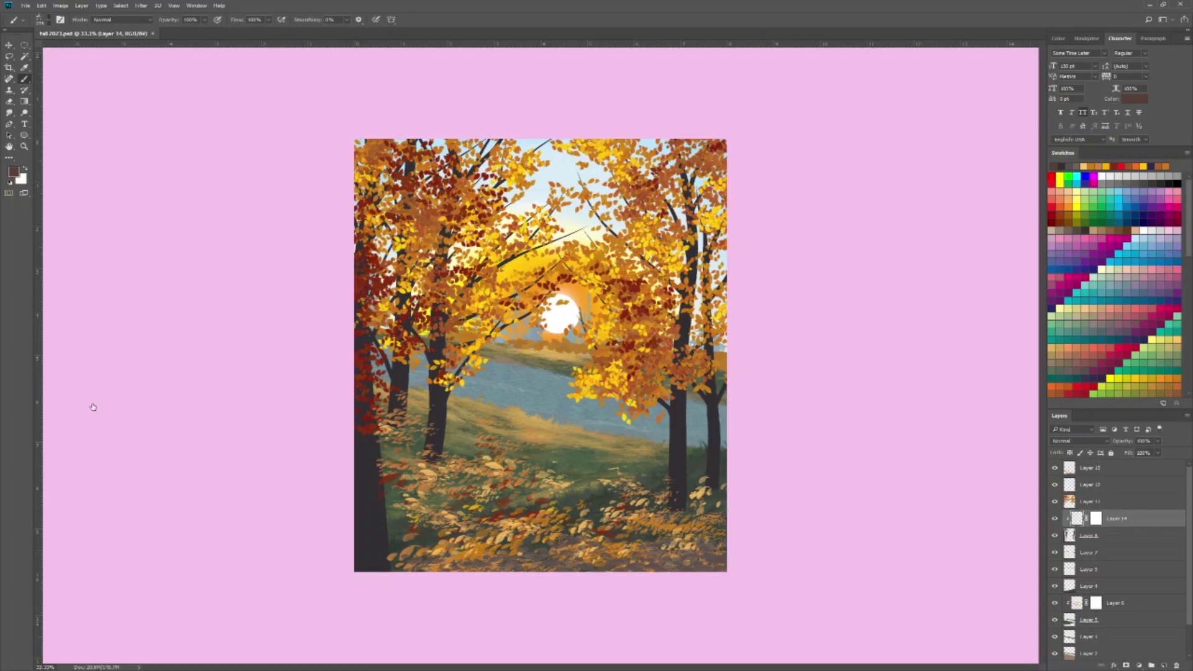
{"action": "left_click_drag", "start_coordinate": [677, 410], "coordinate": [678, 447]}
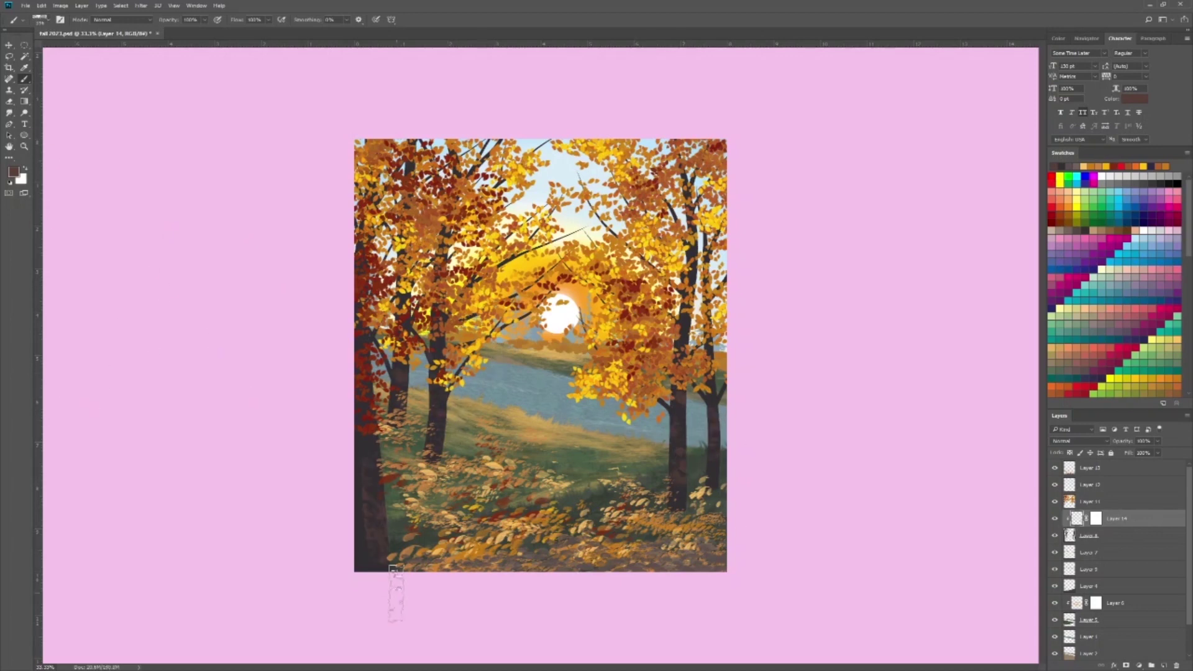
{"action": "left_click", "coordinate": [452, 399], "text": "alt"}
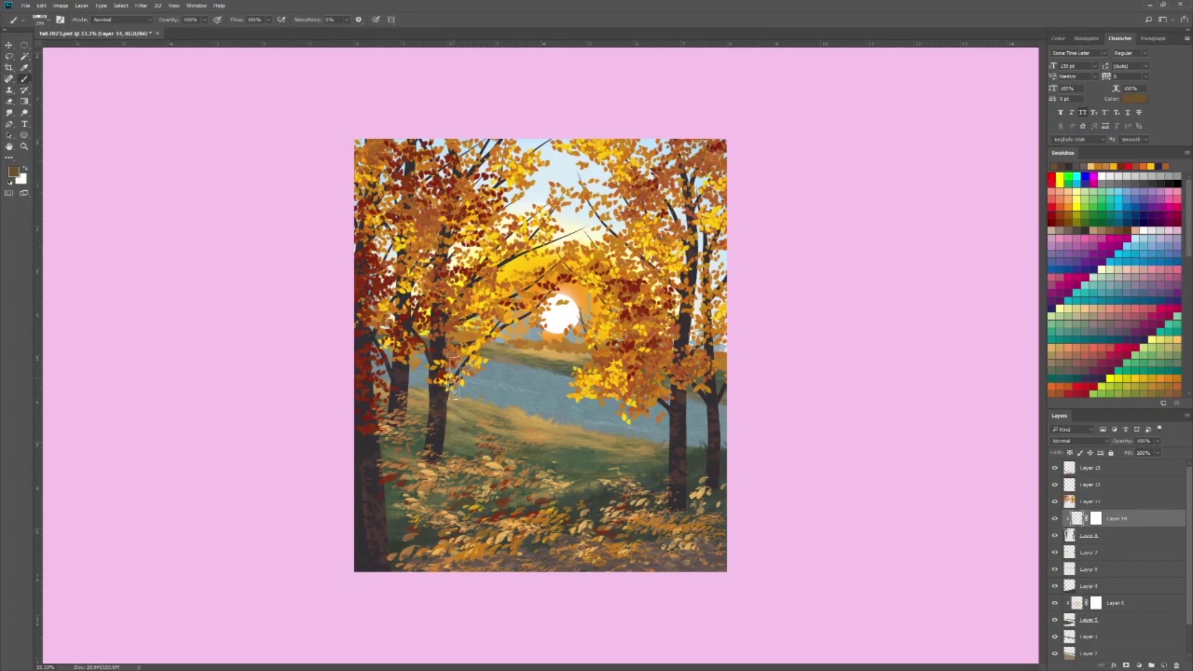
{"action": "left_click_drag", "start_coordinate": [661, 444], "coordinate": [679, 442]}
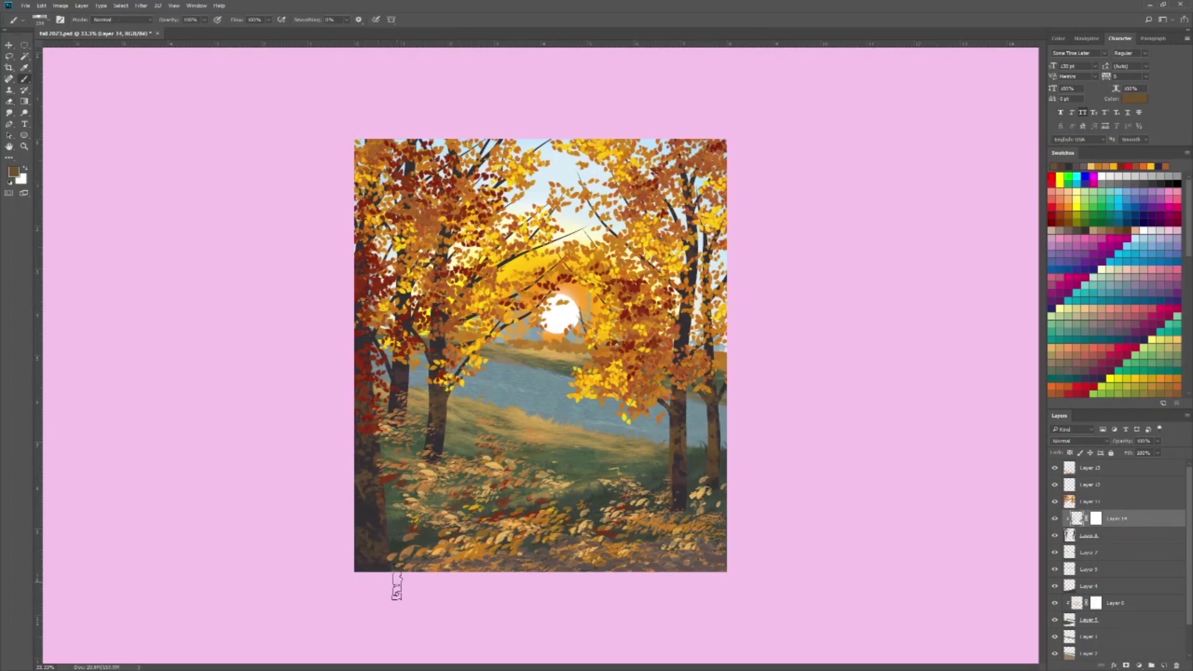
{"action": "left_click", "coordinate": [680, 311], "text": "alt"}
- Hide the fallen-leaves layer and add a new layer low in the stack
{"action": "left_click", "coordinate": [1054, 467]}
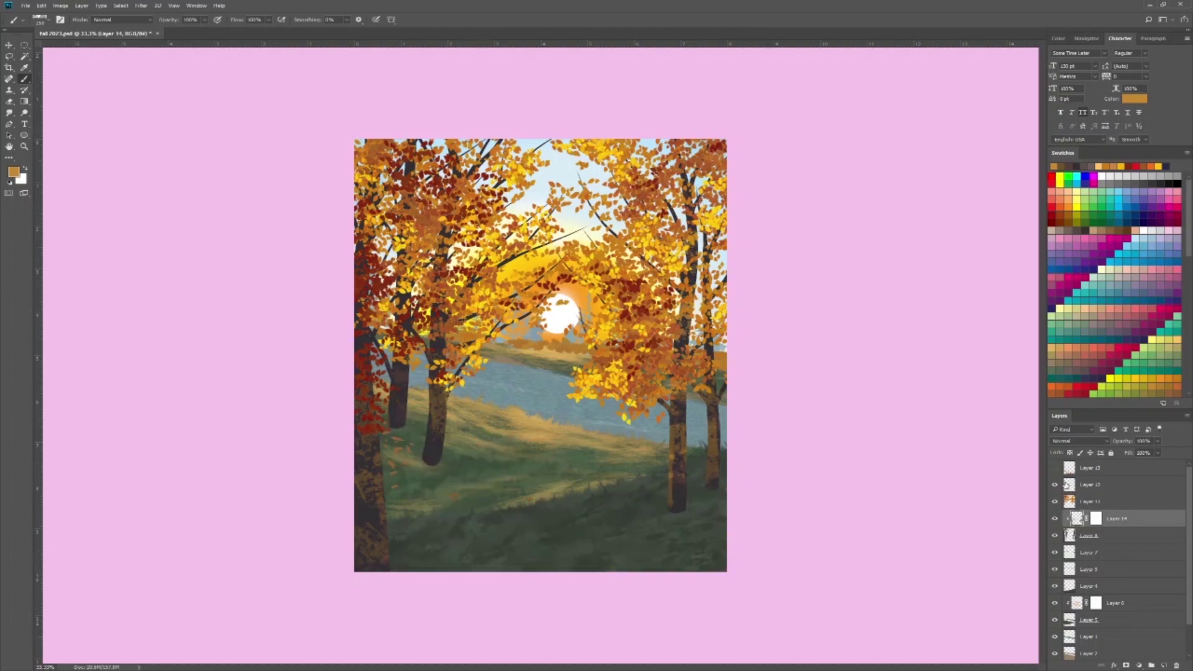
{"action": "left_click", "coordinate": [1093, 636]}
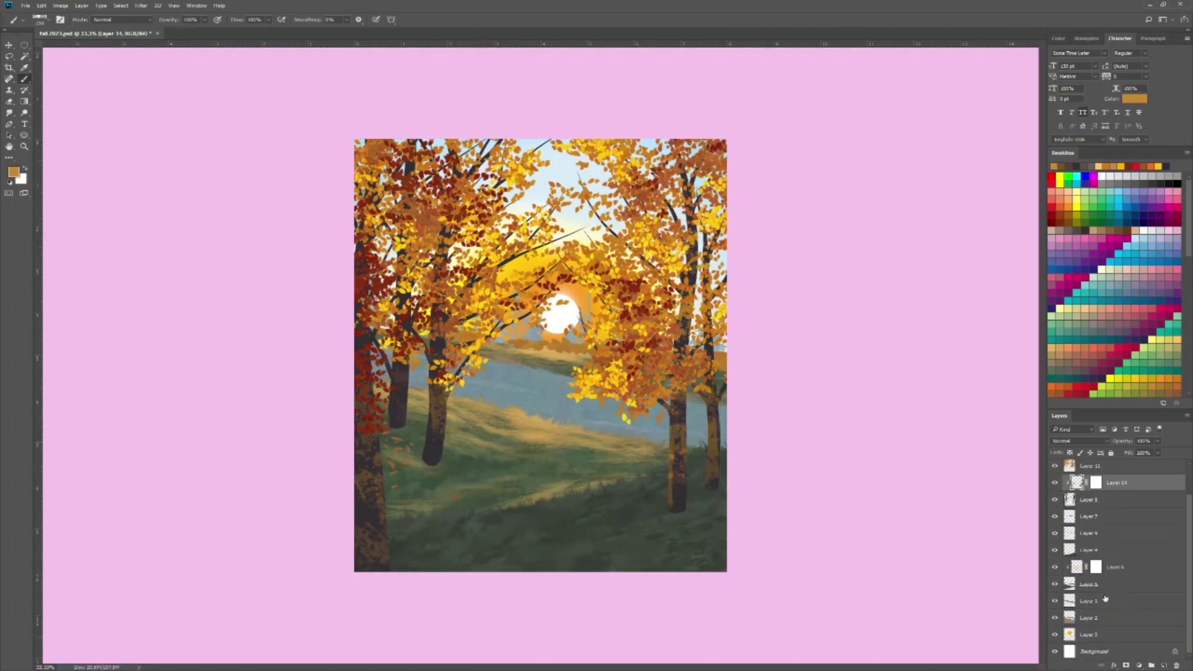
{"action": "left_click", "coordinate": [1164, 665]}
{"action": "left_click", "coordinate": [1071, 329]}
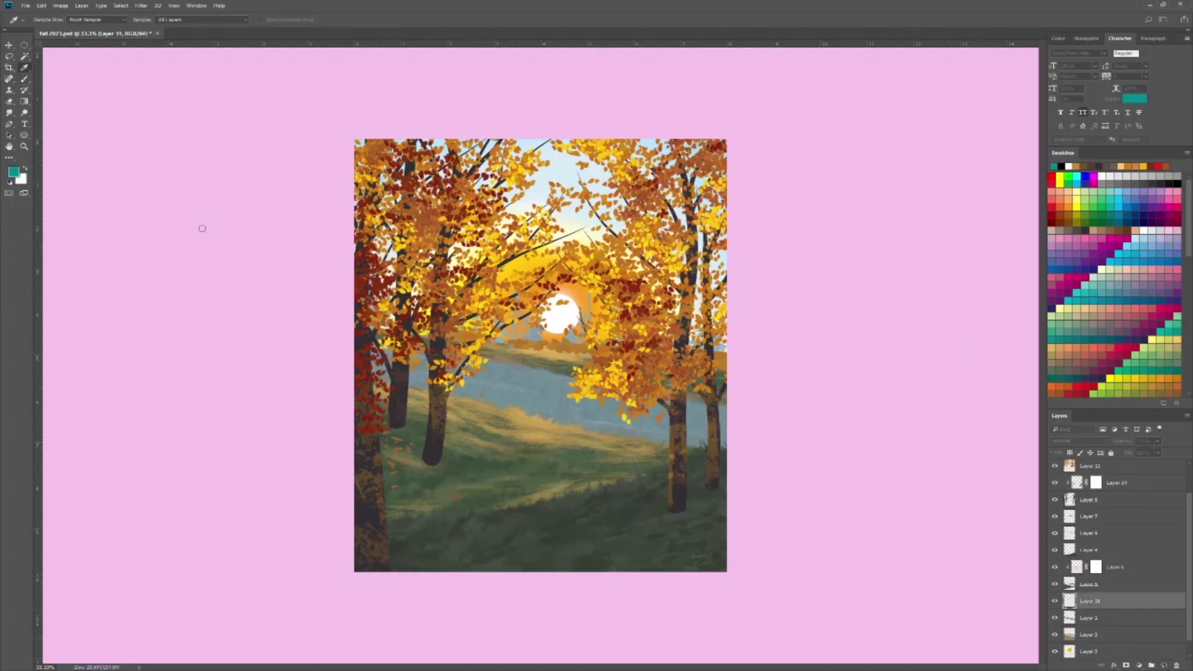
- Repaint the river in darker teal at 90% opacity
{"action": "left_click", "coordinate": [57, 191]}
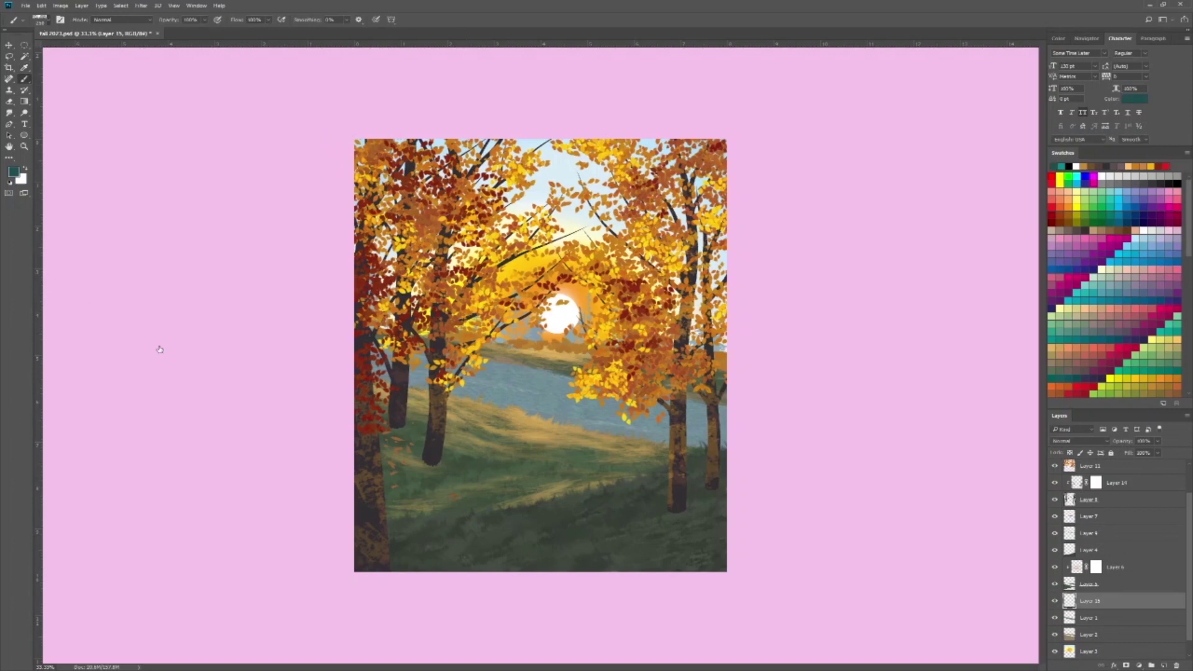
{"action": "key", "text": "9"}
{"action": "left_click_drag", "start_coordinate": [506, 386], "coordinate": [705, 435]}
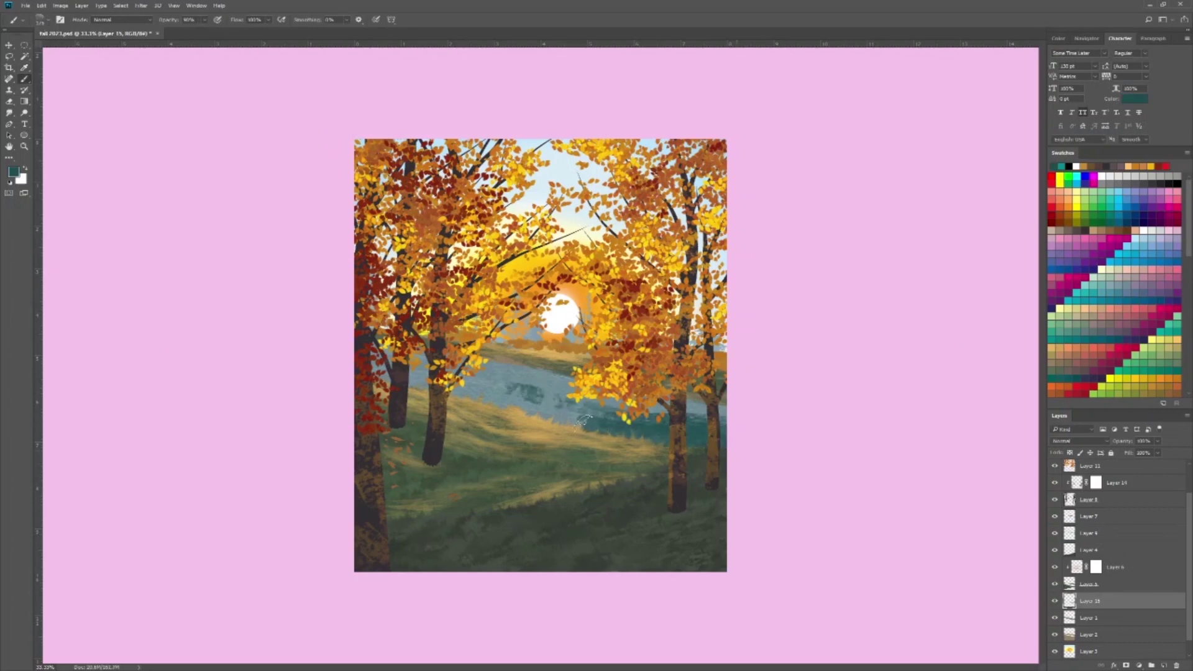
{"action": "left_click_drag", "start_coordinate": [615, 429], "coordinate": [413, 372]}
{"action": "left_click_drag", "start_coordinate": [497, 373], "coordinate": [705, 413]}
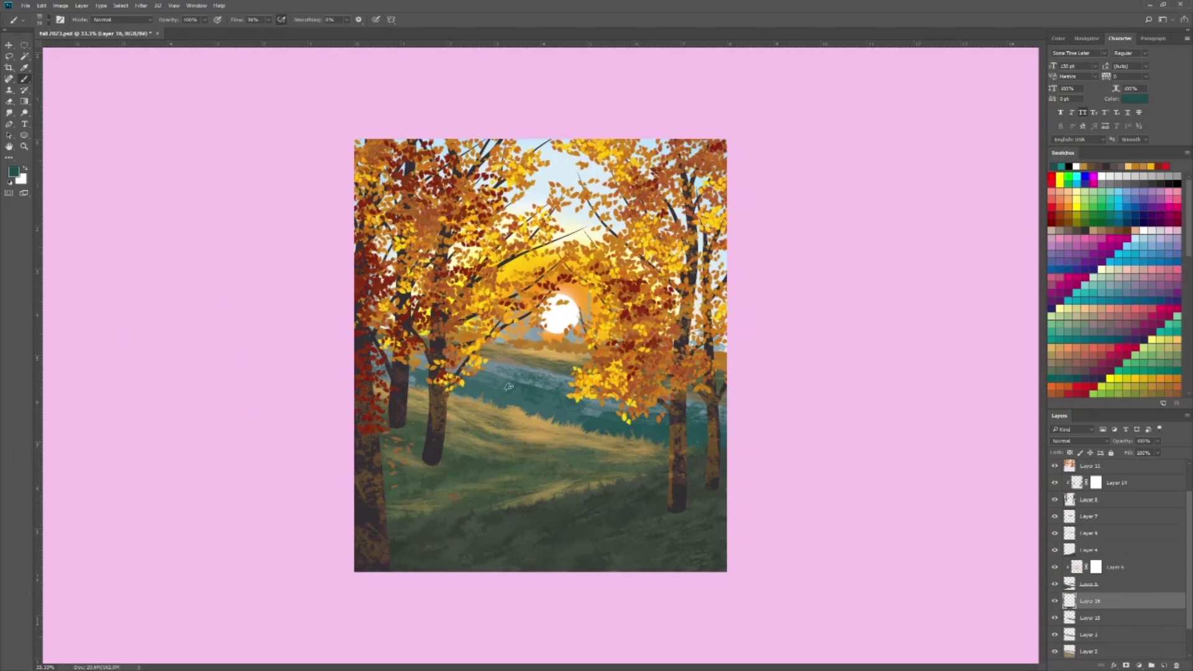
- Paint light mint highlights across the river and try pale yellow and cream tones
{"action": "left_click", "coordinate": [1145, 344]}
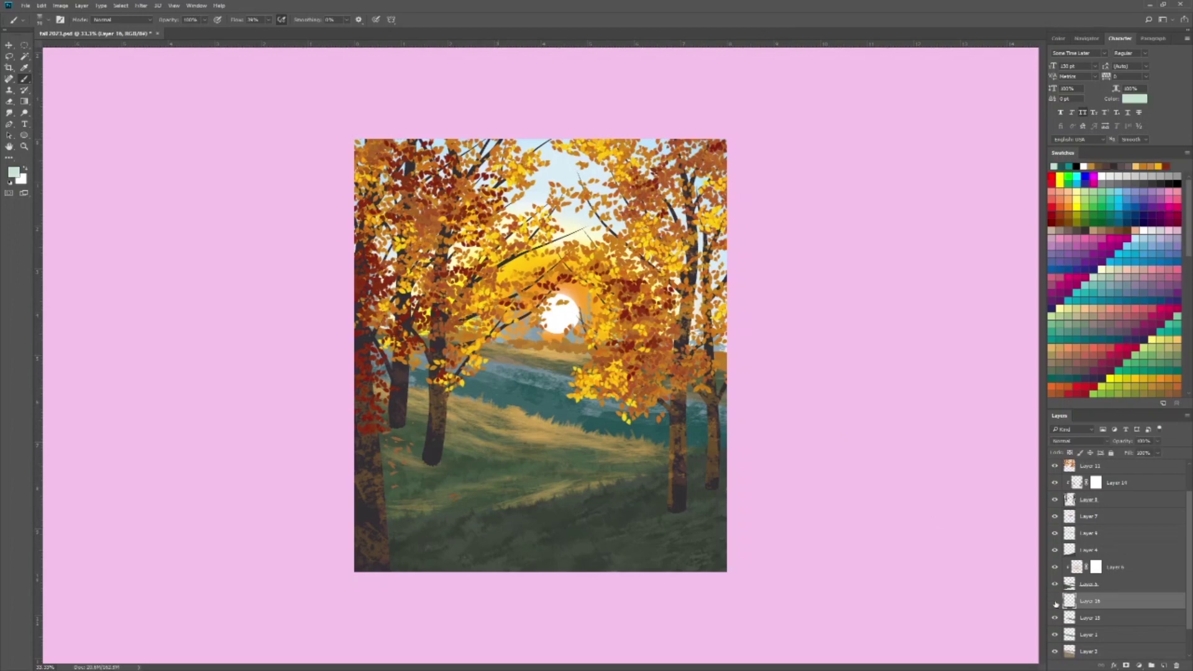
{"action": "mouse_move", "coordinate": [484, 375]}
{"action": "left_mouse_down"}
{"action": "mouse_move", "coordinate": [578, 404]}
{"action": "mouse_move", "coordinate": [559, 398]}
{"action": "mouse_move", "coordinate": [541, 413]}
{"action": "left_mouse_up"}
{"action": "key", "text": "e"}
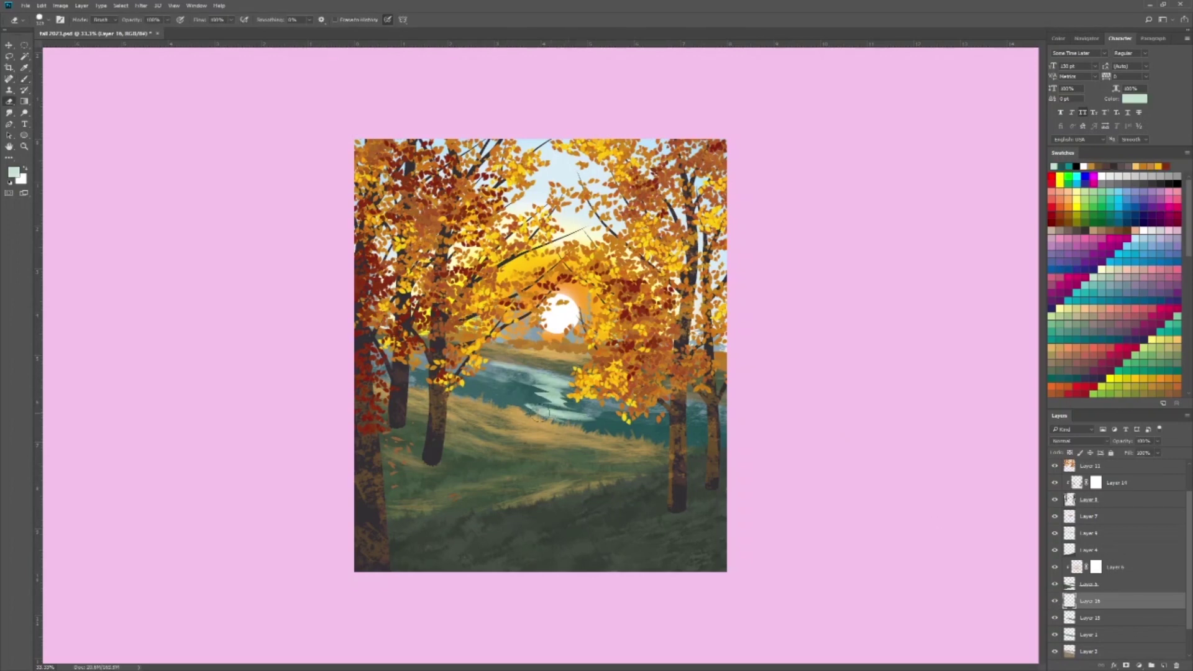
{"action": "key", "text": "b"}
{"action": "key", "text": "e"}
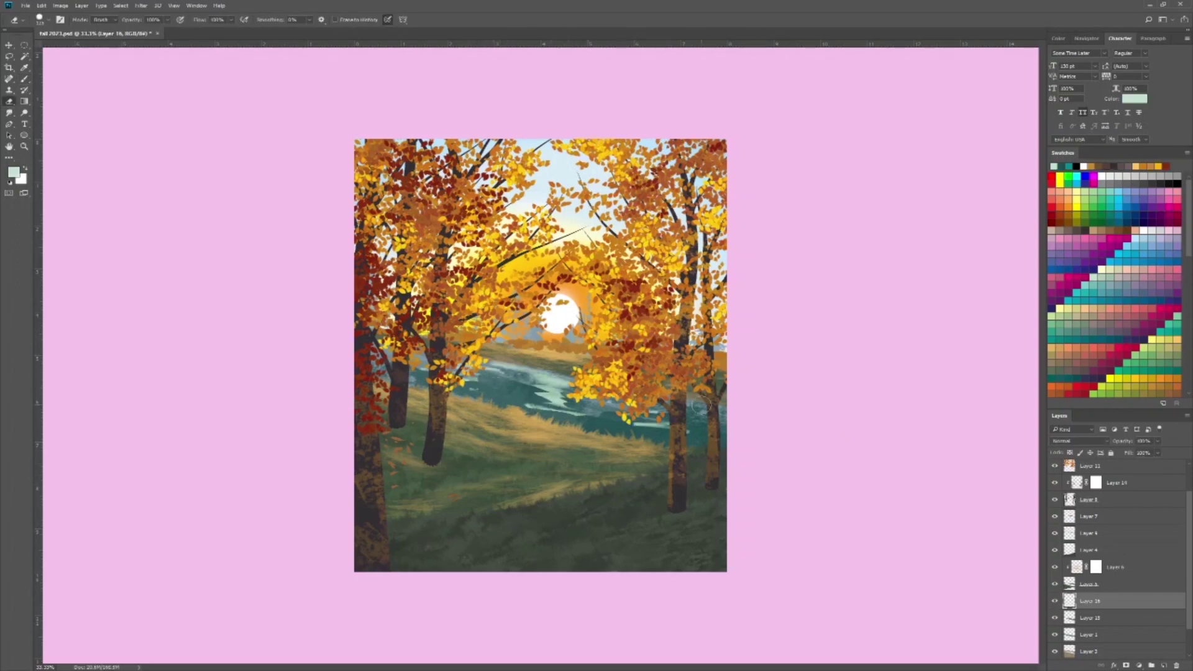
{"action": "key", "text": "b"}
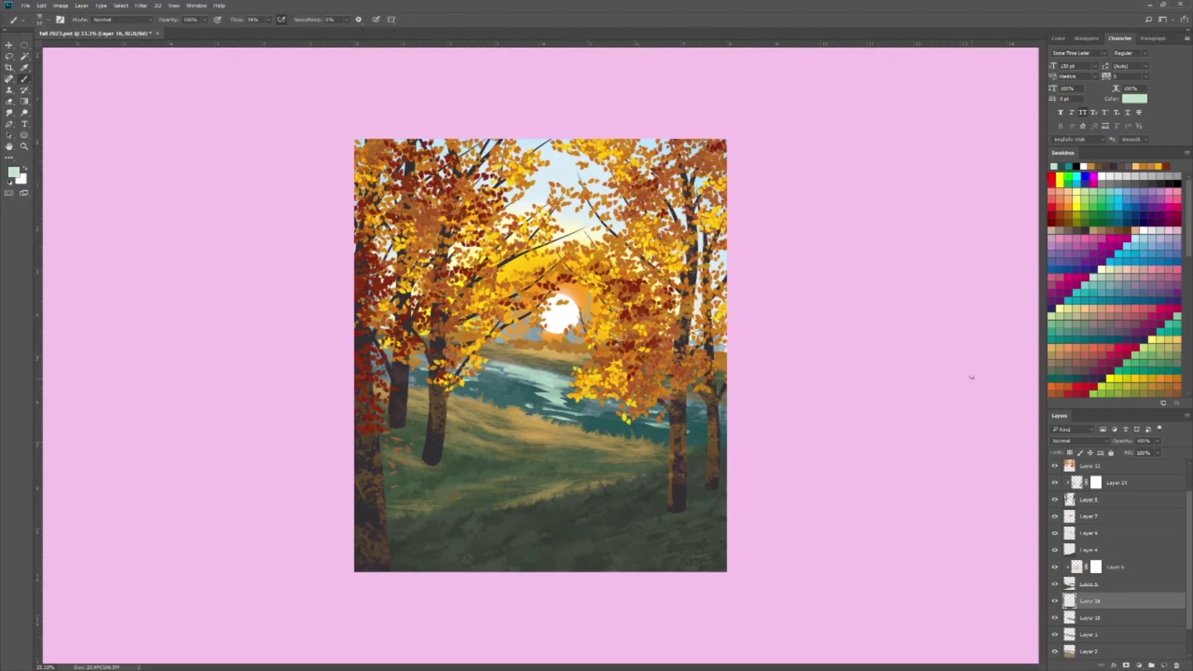
{"action": "left_click", "coordinate": [540, 375], "text": "alt"}
{"action": "left_click", "coordinate": [552, 380], "text": "alt"}
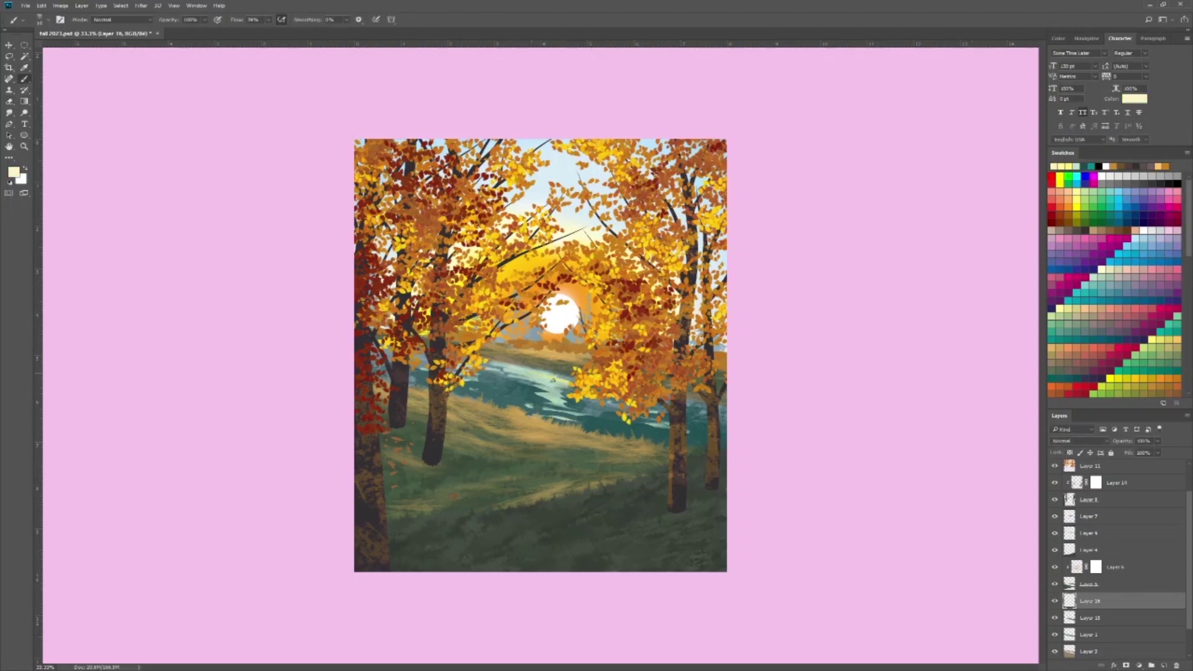
- Paint white wave strokes across the river
{"action": "left_click", "coordinate": [1140, 231]}
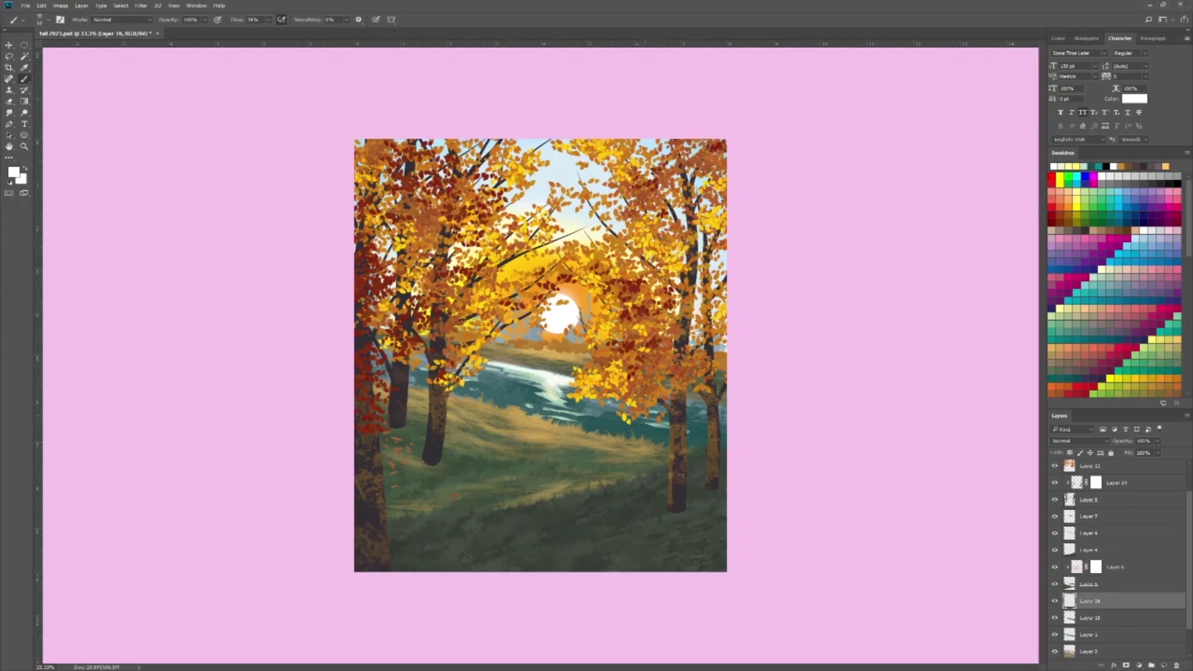
{"action": "left_click_drag", "start_coordinate": [522, 365], "coordinate": [472, 382]}
{"action": "left_click_drag", "start_coordinate": [641, 416], "coordinate": [705, 438]}
{"action": "key", "text": "e"}
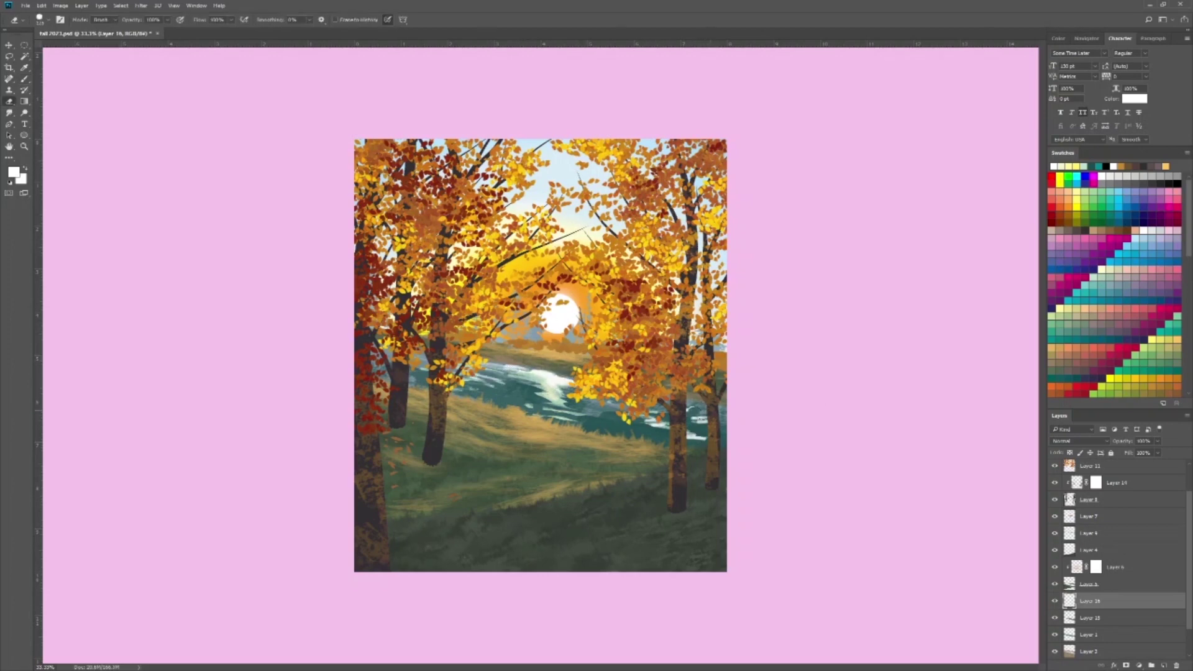
{"action": "scroll", "coordinate": [1159, 570], "scroll_direction": "down", "scroll_amount": 1}
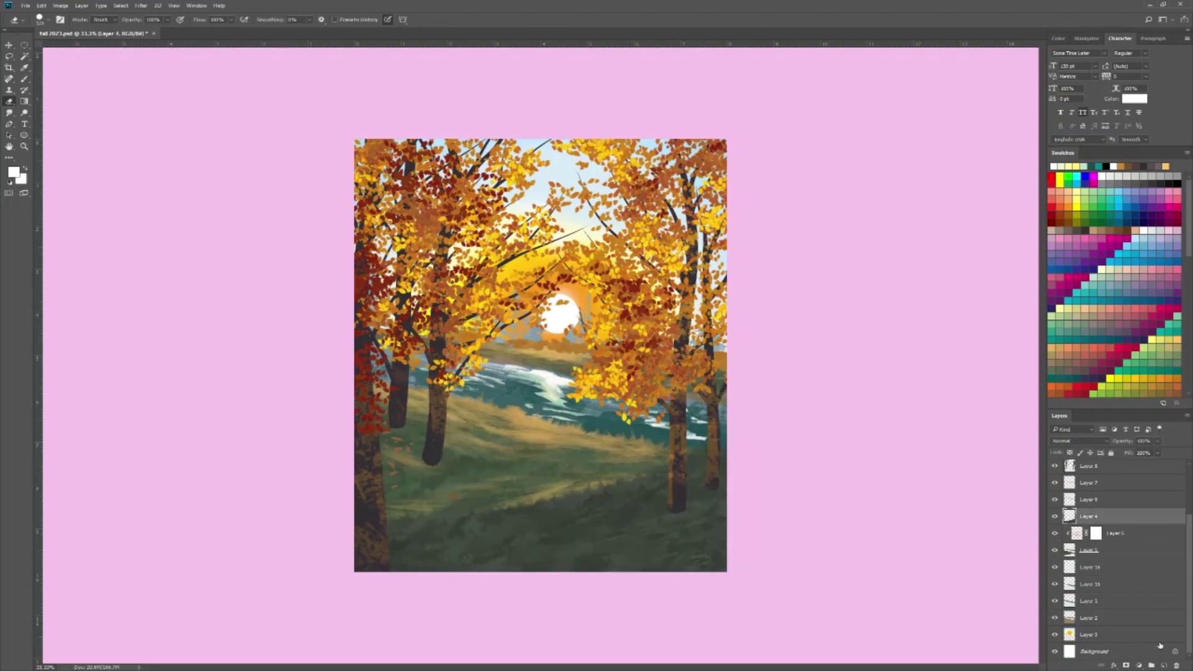
- On a new clipped layer, brush a tan path winding across the grass
{"action": "key", "text": "ctrl+shift+alt+n"}
{"action": "left_click", "coordinate": [1069, 525], "text": "alt"}
{"action": "left_click", "coordinate": [25, 79]}
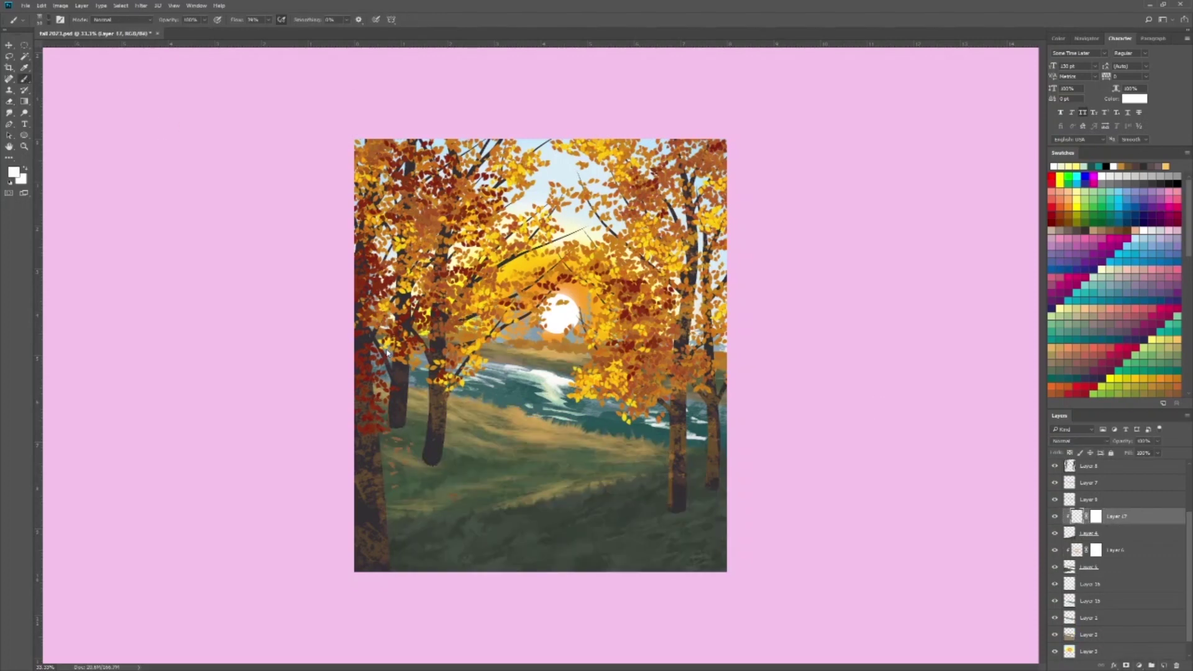
{"action": "left_click", "coordinate": [1065, 349]}
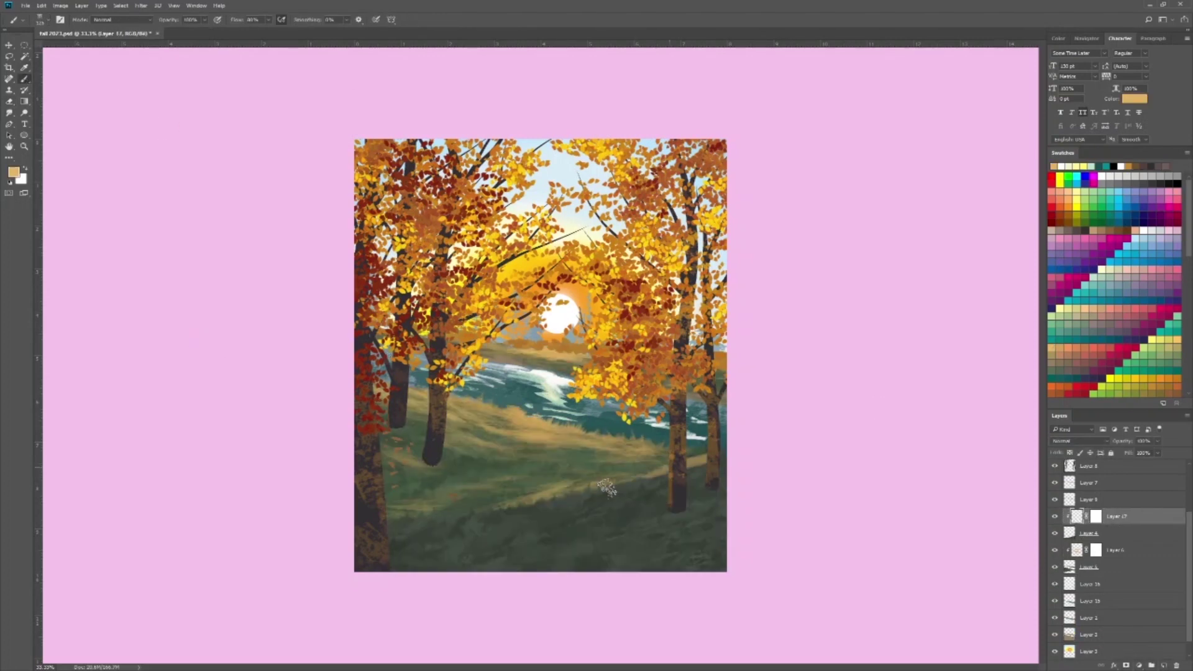
{"action": "left_click_drag", "start_coordinate": [669, 466], "coordinate": [570, 515]}
{"action": "mouse_move", "coordinate": [669, 472]}
{"action": "left_mouse_down"}
{"action": "mouse_move", "coordinate": [565, 497]}
{"action": "mouse_move", "coordinate": [634, 525]}
{"action": "left_mouse_up"}
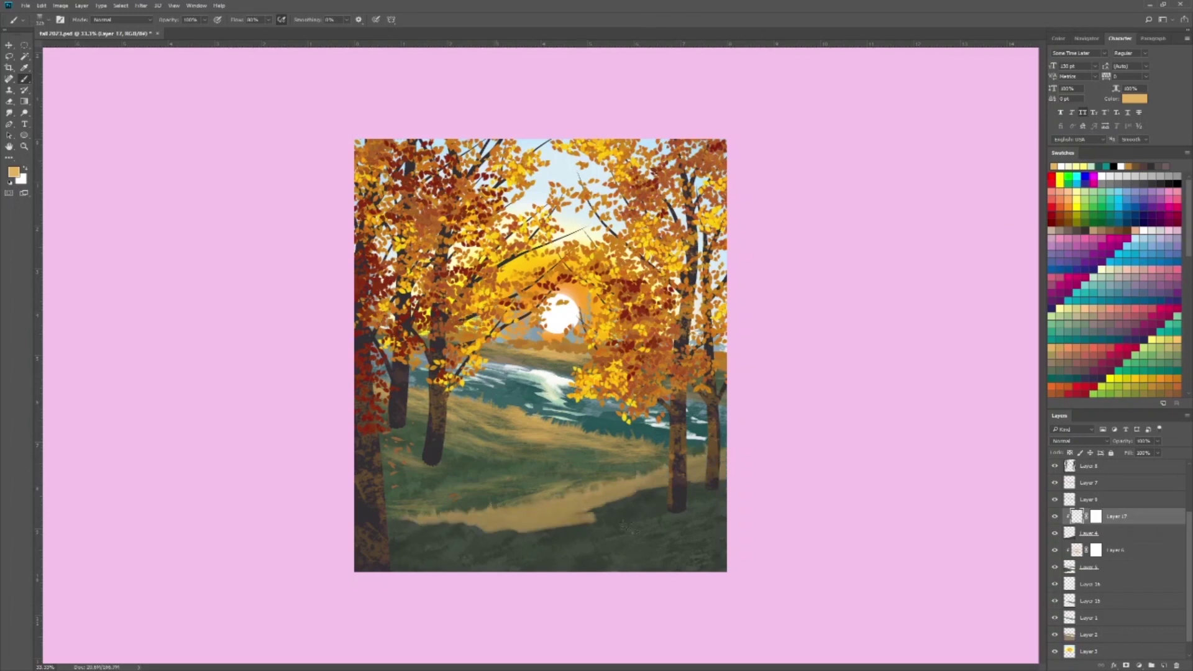
{"action": "mouse_move", "coordinate": [546, 522]}
{"action": "left_mouse_down"}
{"action": "mouse_move", "coordinate": [668, 540]}
{"action": "mouse_move", "coordinate": [646, 497]}
{"action": "left_mouse_up"}
- Set the path layer to Overlay, duplicate it at 22% fill, and erase a faint stroke
{"action": "key", "text": "shift+alt+o"}
{"action": "key", "text": "ctrl+j"}
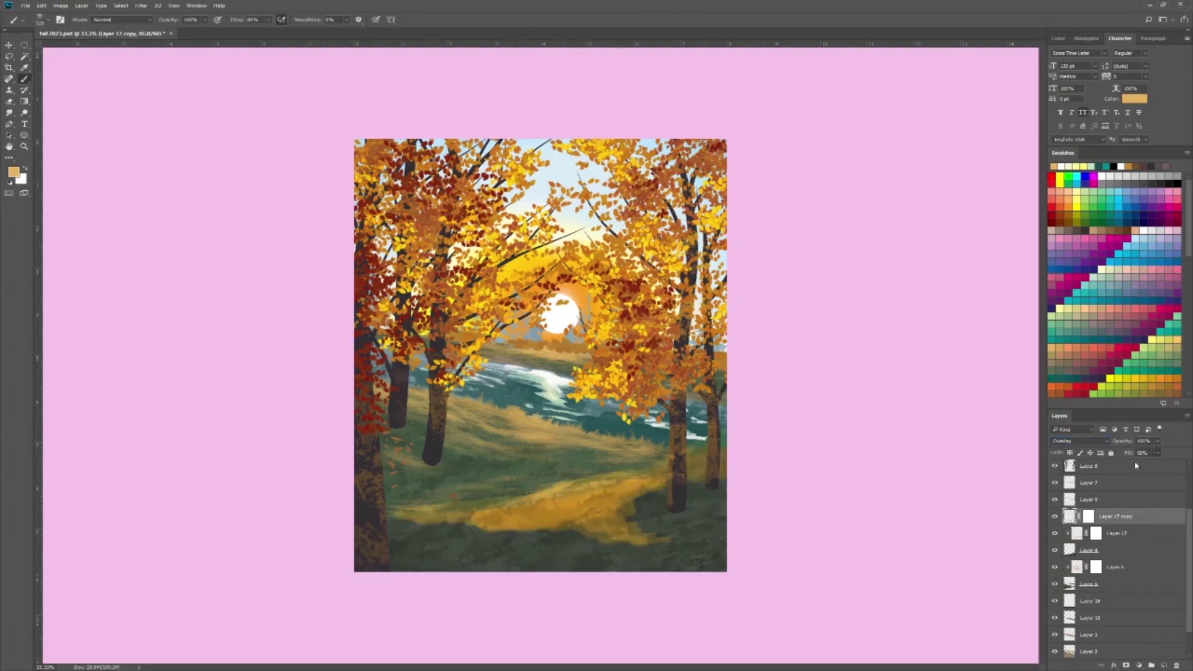
{"action": "key", "text": "e"}
{"action": "left_click_drag", "start_coordinate": [491, 540], "coordinate": [647, 492]}
- On a new layer, paint a bright tan grass stroke across the path at 60% fill
{"action": "key", "text": "ctrl+shift+alt+n"}
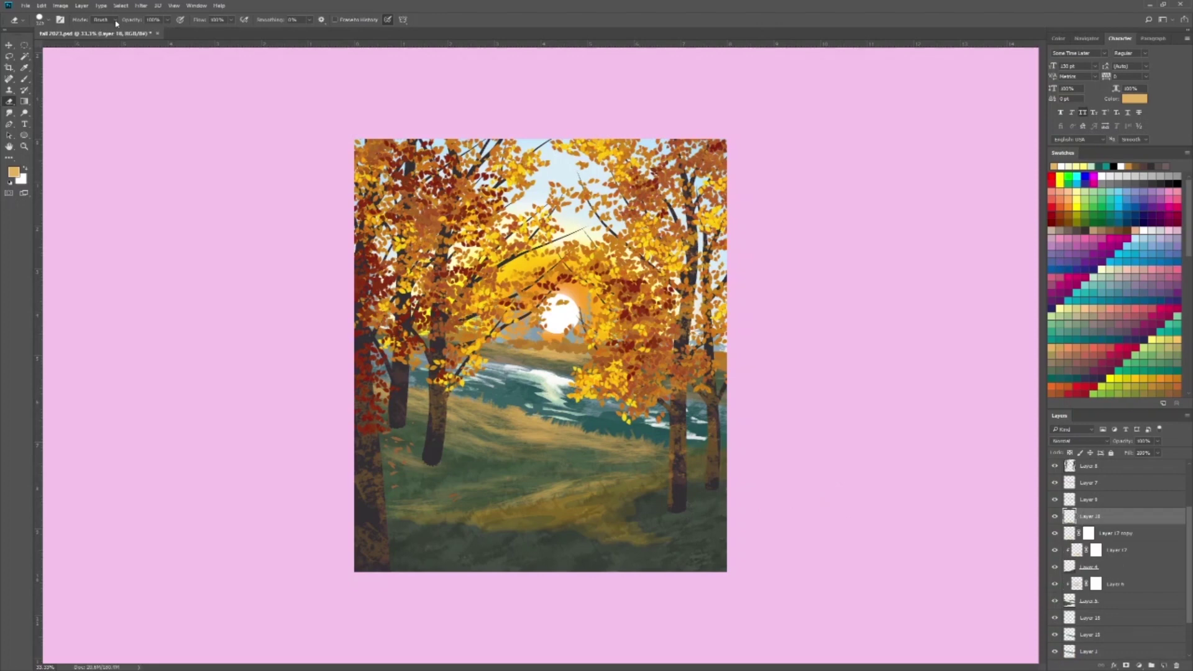
{"action": "key", "text": "b"}
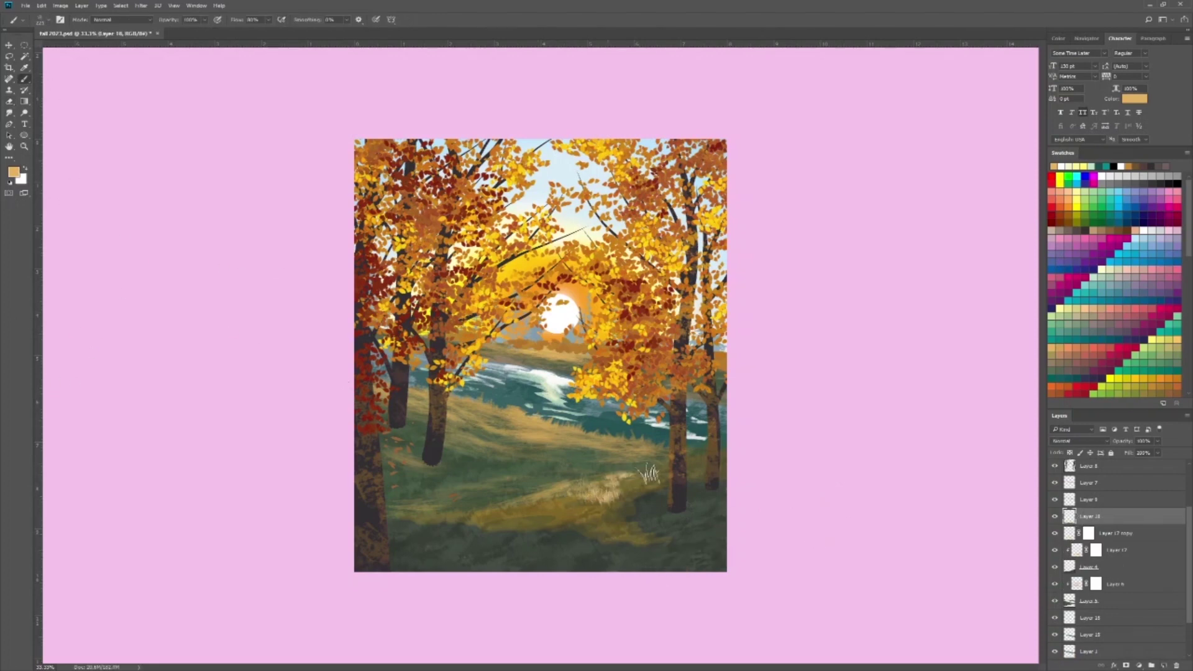
{"action": "left_click_drag", "start_coordinate": [709, 466], "coordinate": [319, 554]}
{"action": "left_click_drag", "start_coordinate": [1158, 453], "coordinate": [1141, 465]}
- On another layer, paint light grass strands along the path's upper edge with a grass brush
{"action": "key", "text": "ctrl+shift+alt+n"}
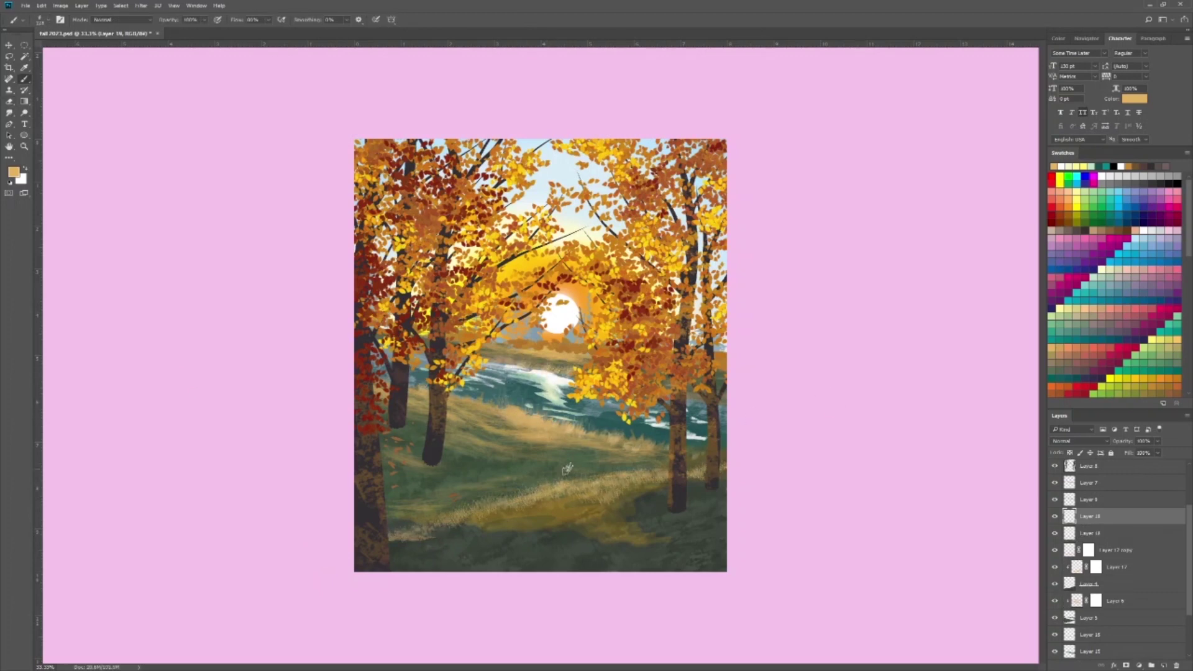
{"action": "key", "text": "bracketright"}
{"action": "key", "text": "bracketright"}
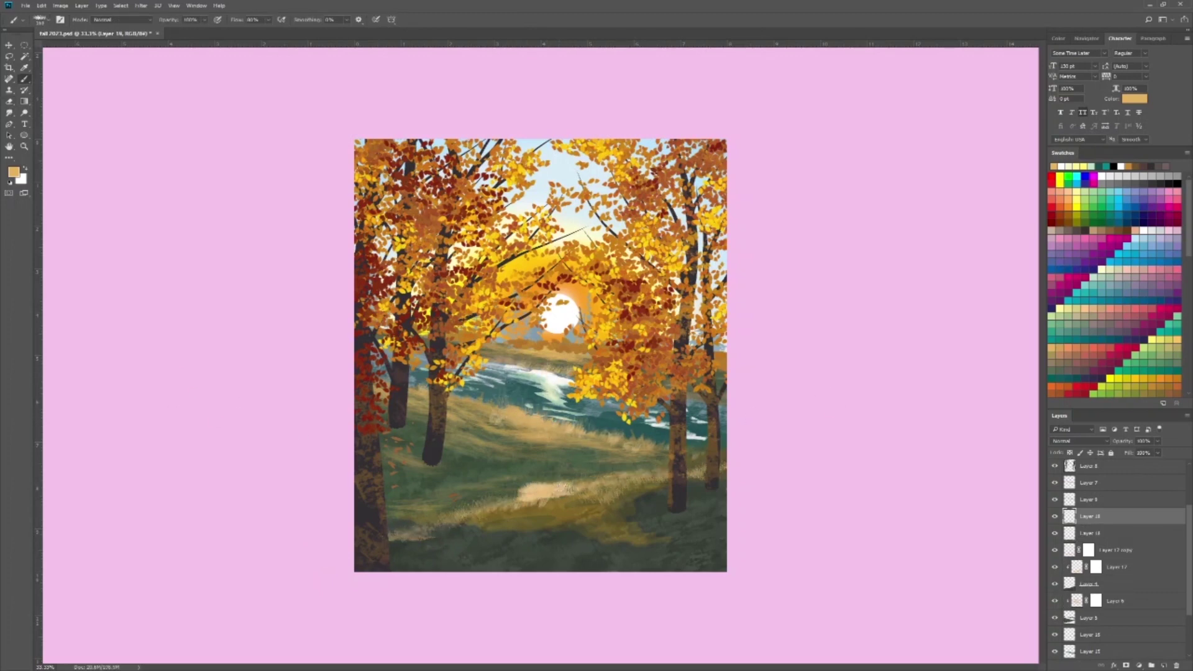
{"action": "key", "text": "bracketleft"}
{"action": "left_click_drag", "start_coordinate": [707, 467], "coordinate": [389, 533]}
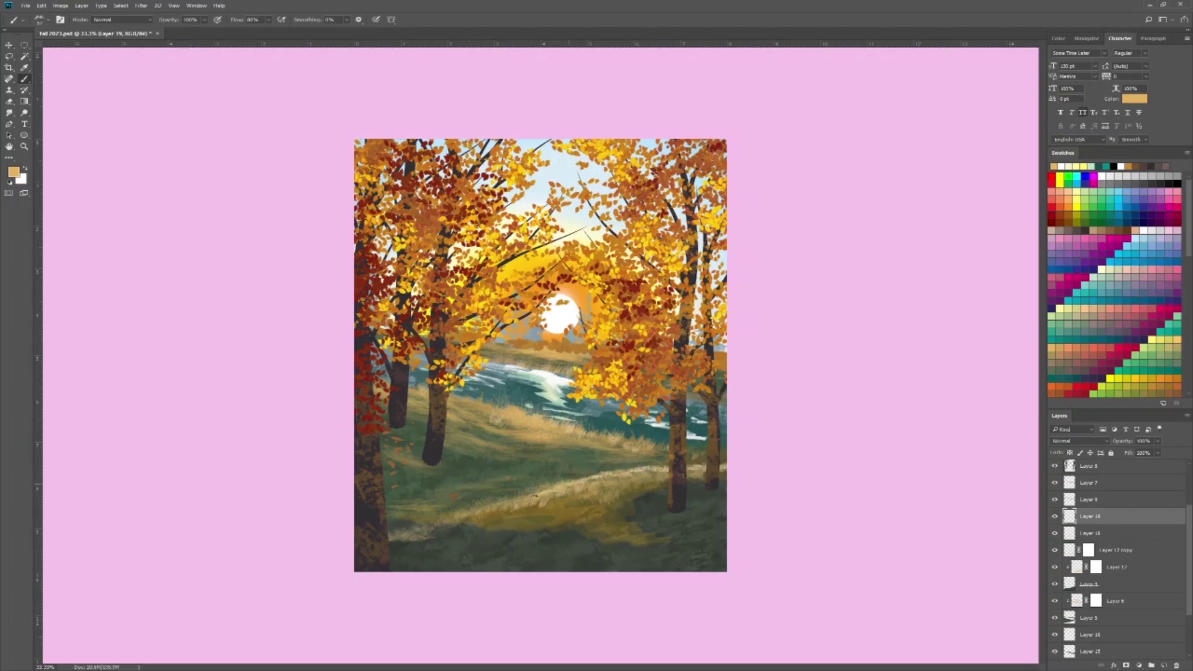
{"action": "left_click_drag", "start_coordinate": [660, 467], "coordinate": [417, 516]}
{"action": "left_click_drag", "start_coordinate": [646, 467], "coordinate": [559, 491]}
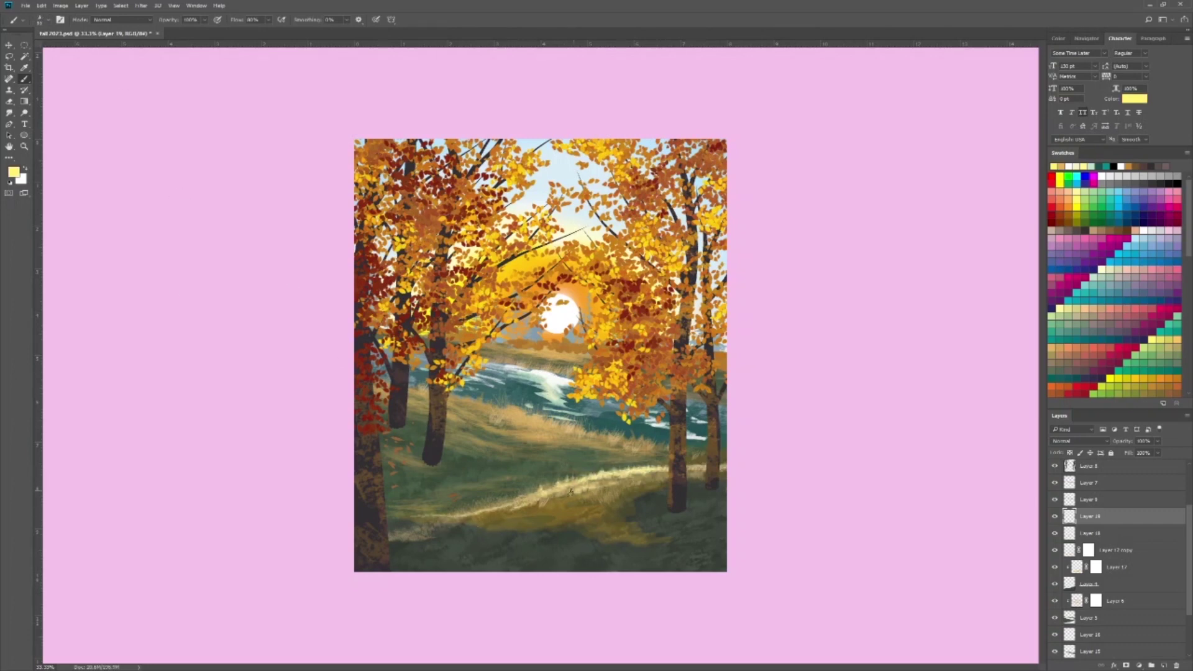
{"action": "left_click_drag", "start_coordinate": [633, 497], "coordinate": [572, 481]}
{"action": "left_click_drag", "start_coordinate": [664, 519], "coordinate": [605, 500]}
- Add light grass higher up the meadow and a grass tuft in the bottom-right corner
{"action": "left_click_drag", "start_coordinate": [508, 415], "coordinate": [566, 435]}
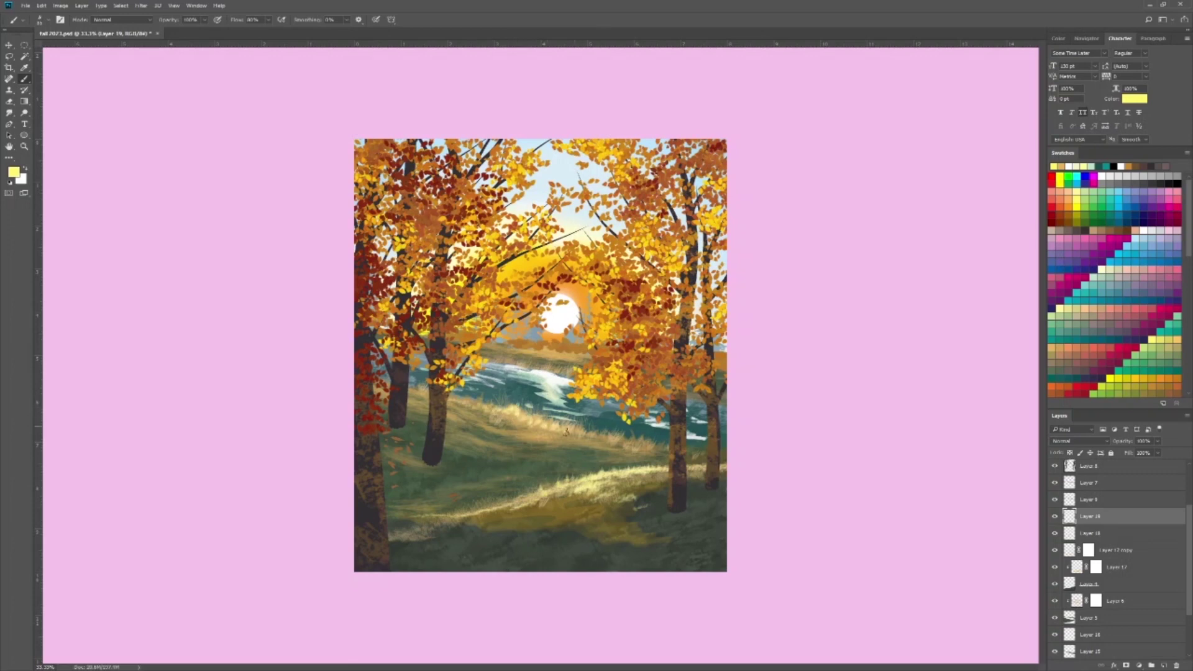
{"action": "left_click_drag", "start_coordinate": [667, 450], "coordinate": [565, 428]}
{"action": "left_click", "coordinate": [1164, 666]}
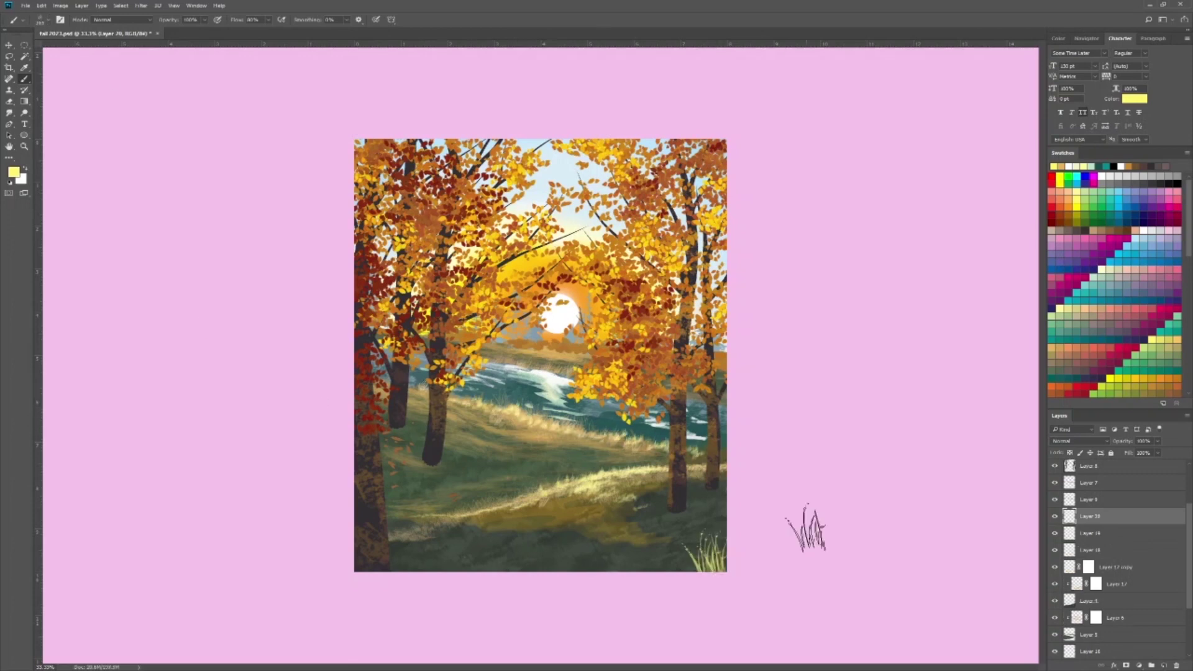
{"action": "mouse_move", "coordinate": [698, 546]}
{"action": "left_mouse_down"}
{"action": "mouse_move", "coordinate": [640, 568]}
{"action": "mouse_move", "coordinate": [719, 543]}
{"action": "left_mouse_up"}
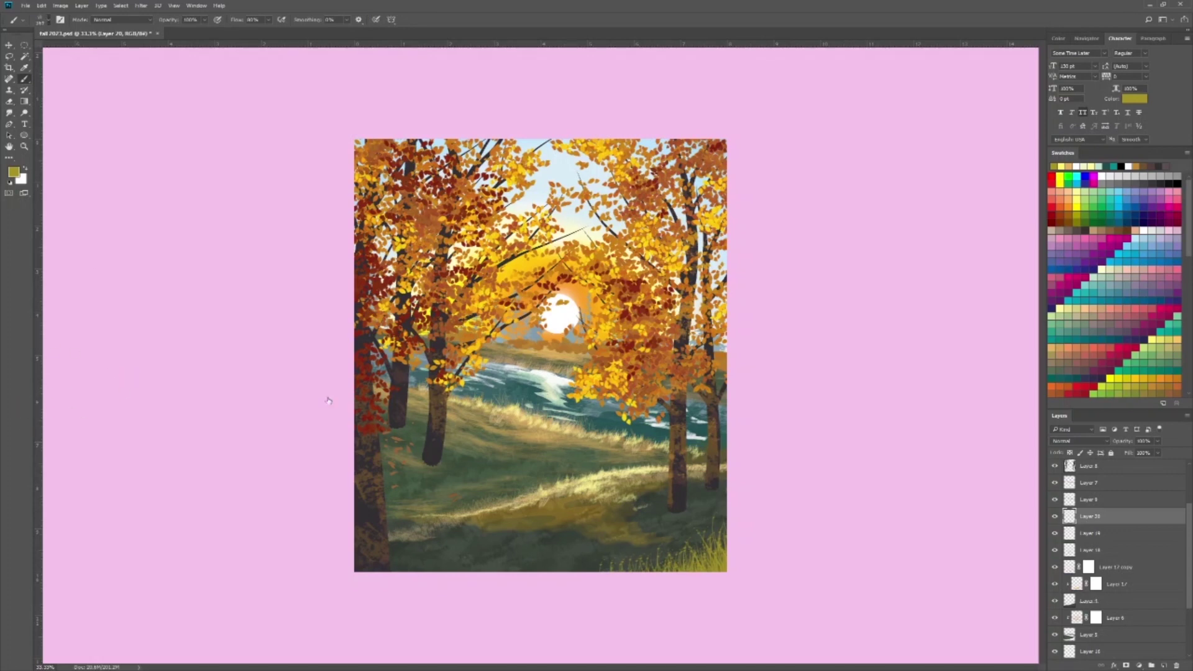
- Stamp light grey dandelion puffs on a new layer across the meadow and bottom-right grass
{"action": "left_click", "coordinate": [1119, 177]}
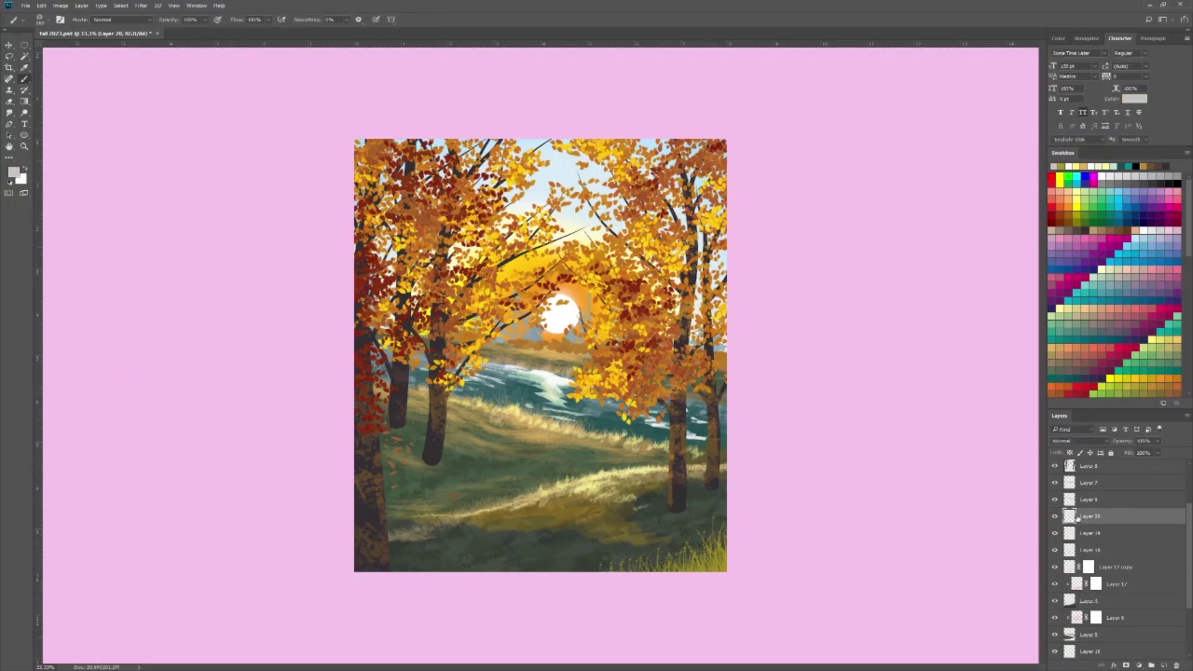
{"action": "left_click", "coordinate": [1163, 665]}
{"action": "left_click", "coordinate": [549, 541]}
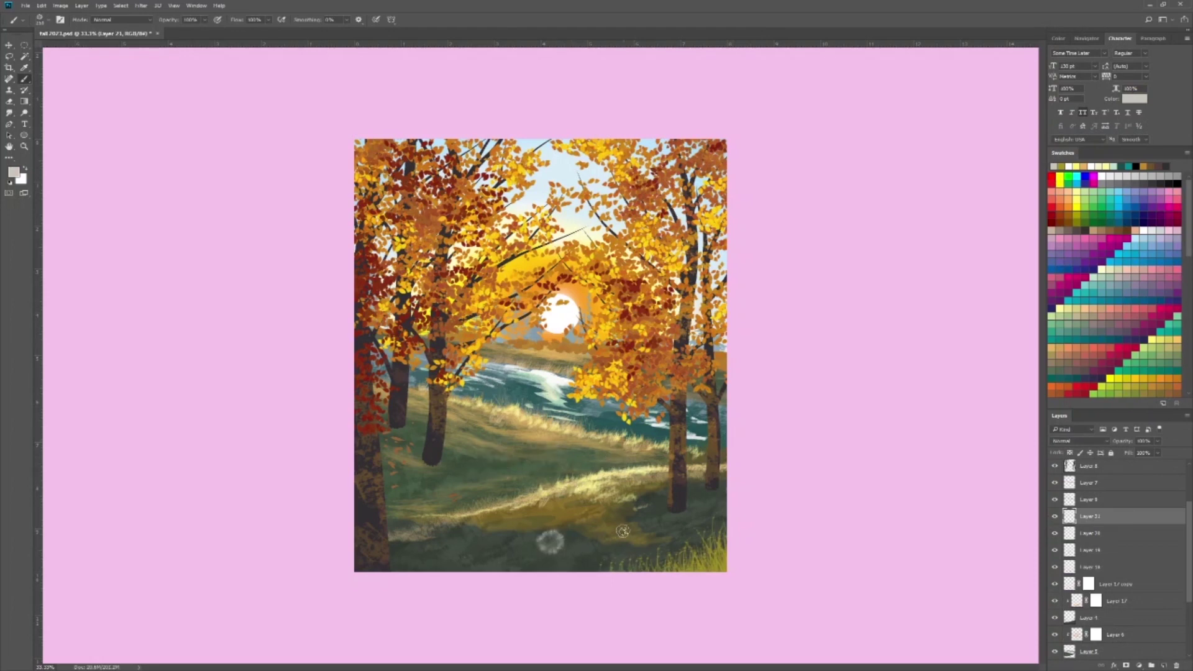
{"action": "key", "text": "ctrl+z"}
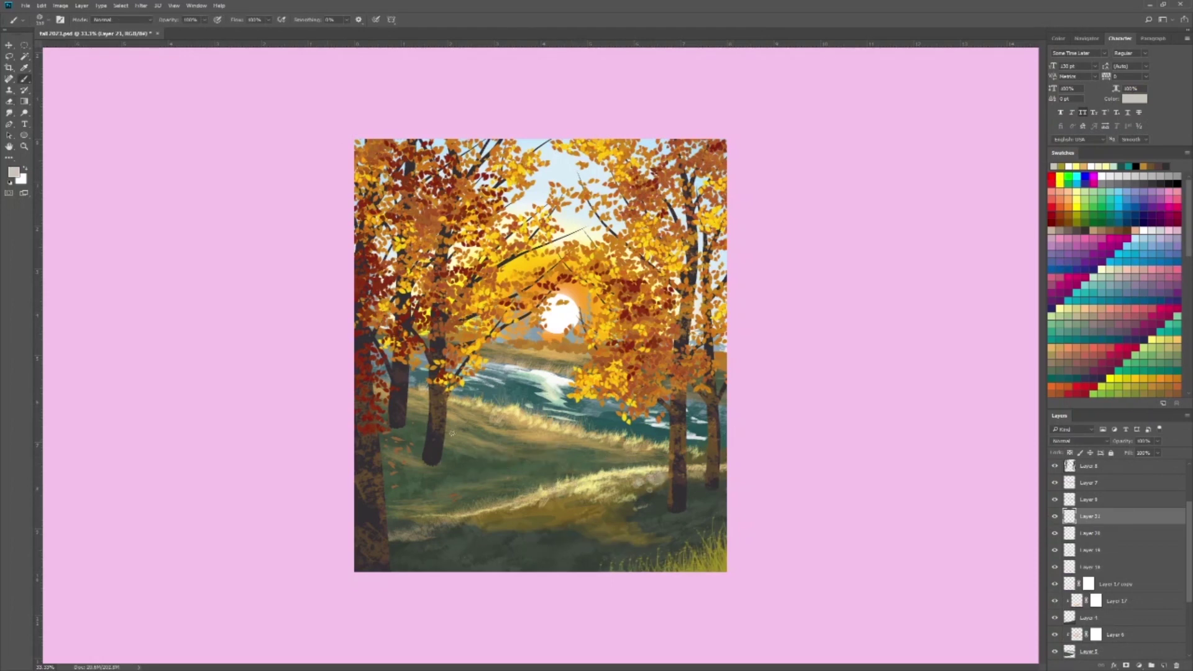
{"action": "left_click", "coordinate": [456, 449]}
{"action": "mouse_move", "coordinate": [714, 522]}
{"action": "left_mouse_down"}
{"action": "mouse_move", "coordinate": [629, 550]}
{"action": "mouse_move", "coordinate": [709, 528]}
{"action": "left_mouse_up"}
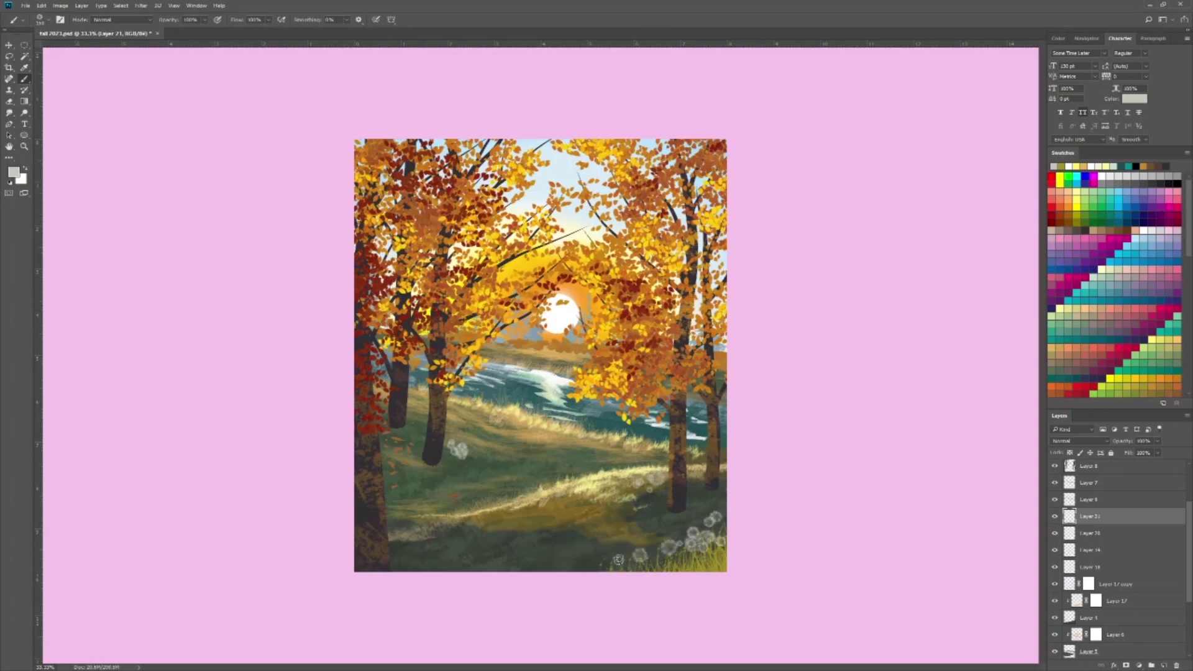
{"action": "left_click_drag", "start_coordinate": [606, 562], "coordinate": [708, 550]}
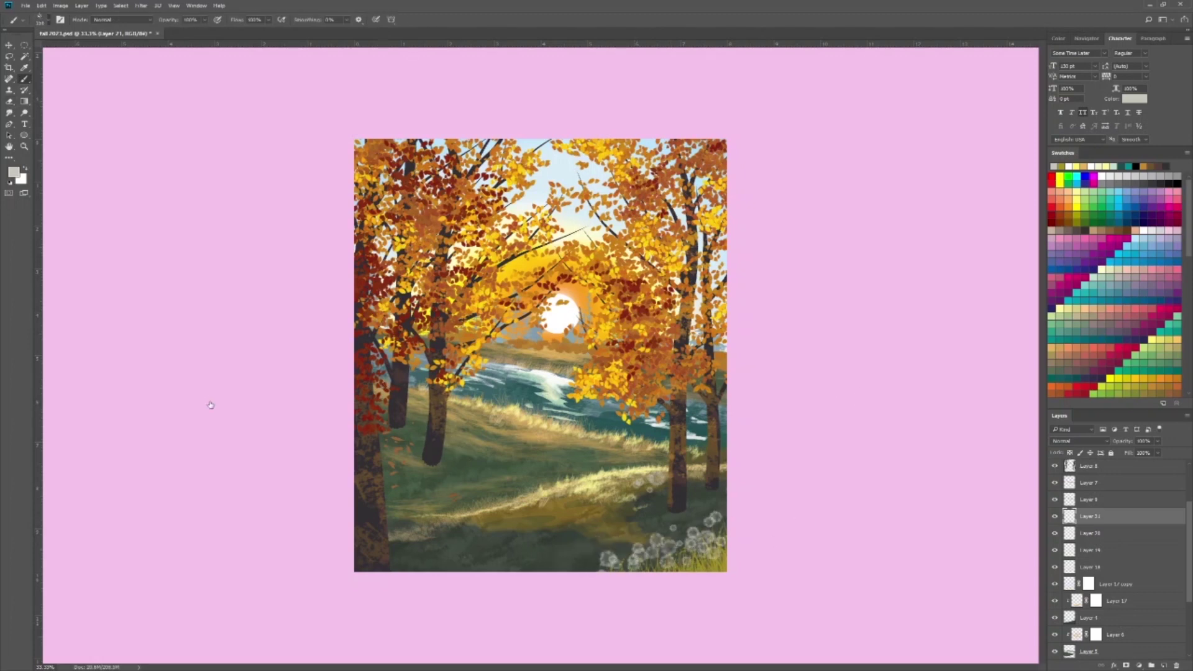
{"action": "left_click", "coordinate": [457, 406], "text": "alt"}
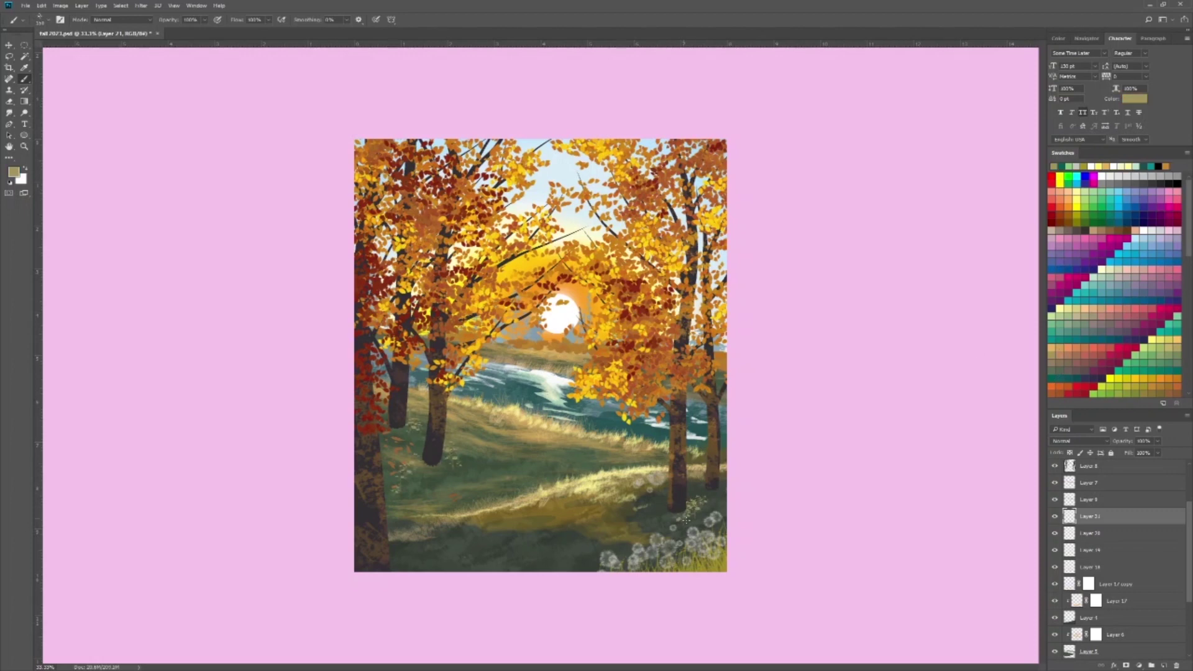
{"action": "key", "text": "alt+bracketright"}
{"action": "key", "text": "alt+bracketright"}
{"action": "key", "text": "alt+bracketright"}
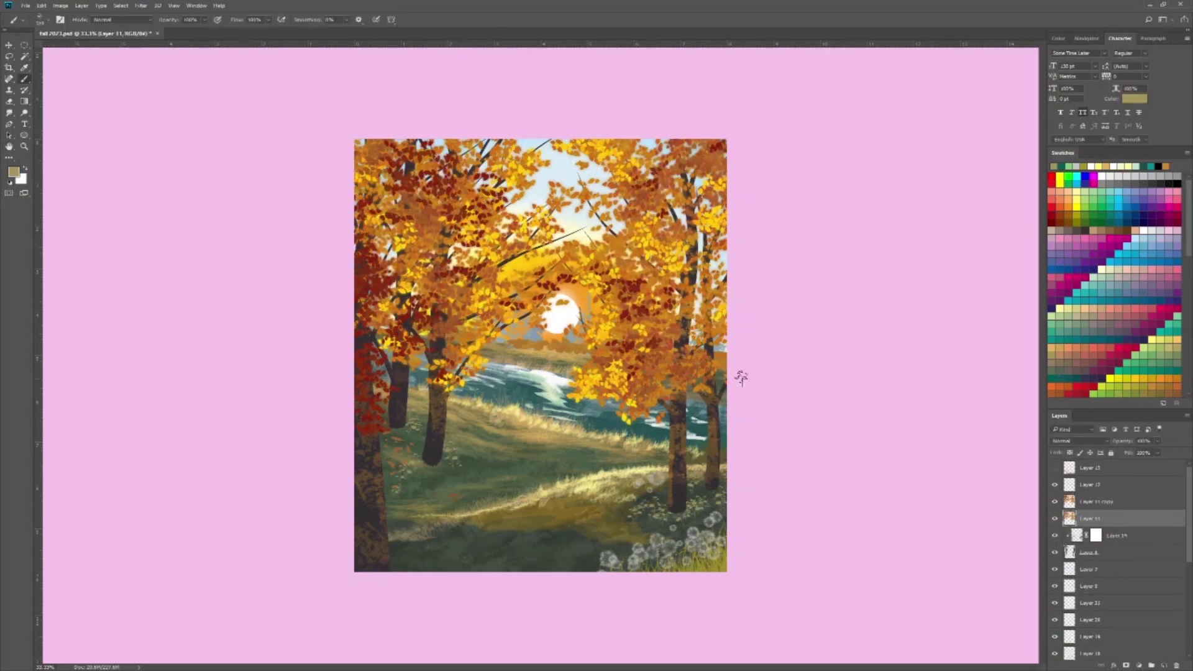
- Set the foliage layer to Multiply and add a new glow layer with white foreground
{"action": "key", "text": "alt+shift+m"}
{"action": "key", "text": "ctrl+shift+alt+n"}
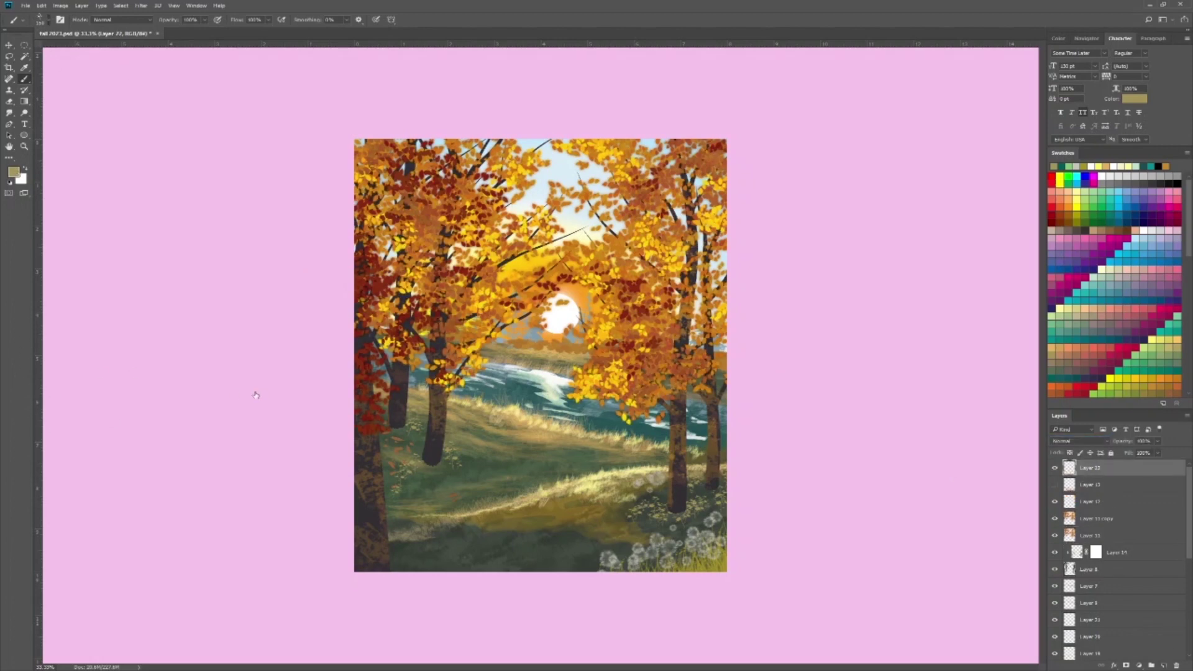
{"action": "key", "text": "d"}
{"action": "key", "text": "x"}
- Paint a bright white Overlay glow around the sun and the sky above-left of it
{"action": "left_click_drag", "start_coordinate": [547, 323], "coordinate": [584, 347]}
{"action": "key", "text": "alt+shift+o"}
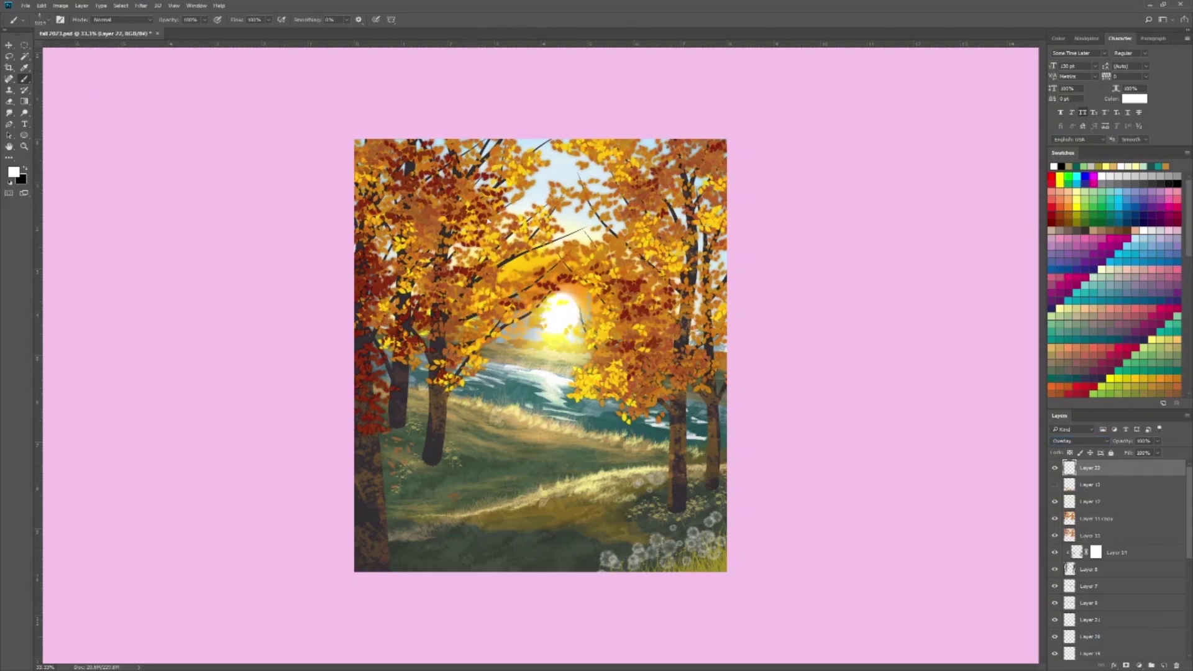
{"action": "left_click_drag", "start_coordinate": [556, 304], "coordinate": [507, 249]}
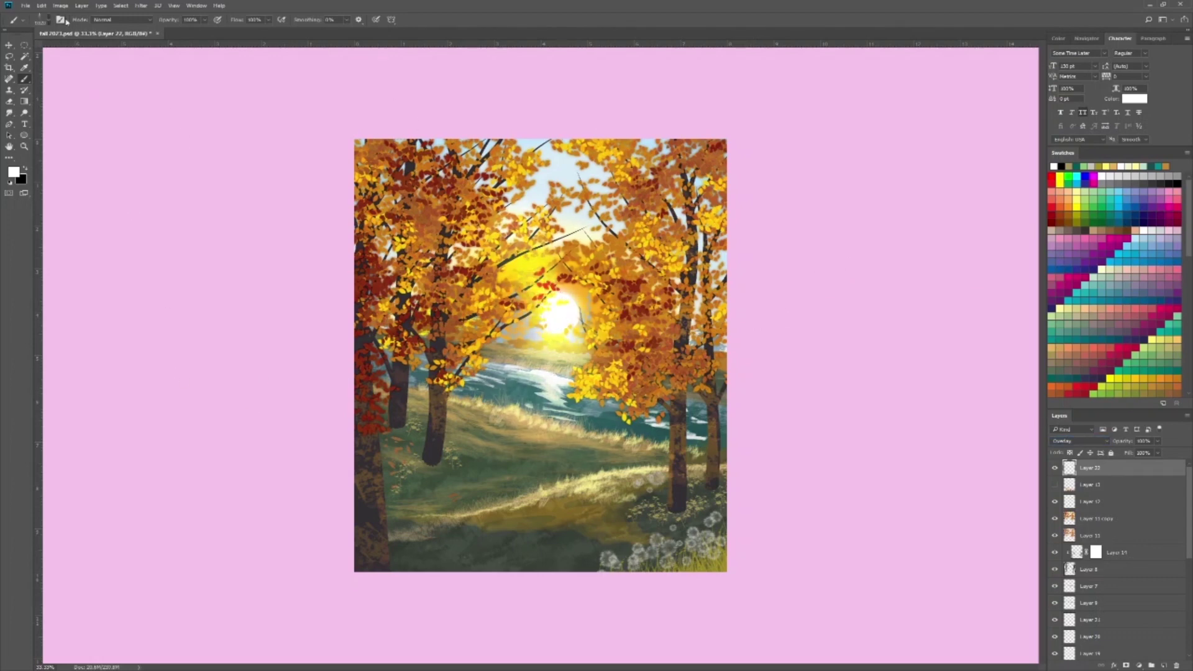
{"action": "left_click_drag", "start_coordinate": [559, 317], "coordinate": [584, 246]}
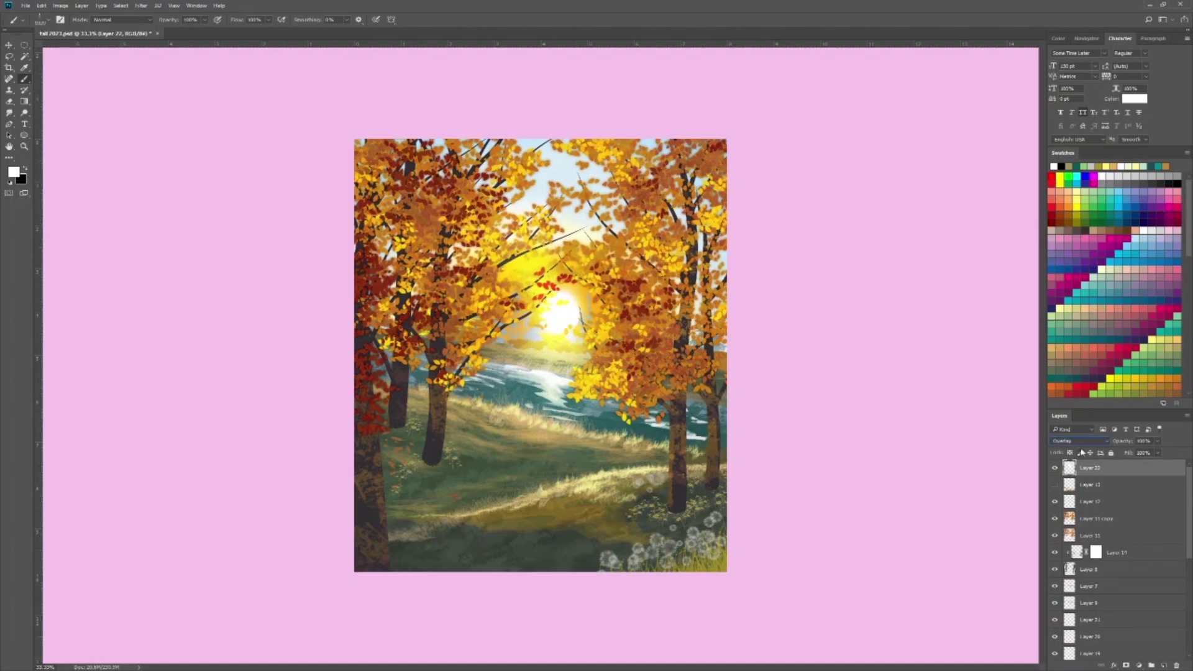
{"action": "left_click", "coordinate": [1091, 535]}
- Duplicate the foliage layer, then write a white signature scaled into the lower-left corner
{"action": "key", "text": "ctrl+j"}
{"action": "key", "text": "ctrl+j"}
{"action": "key", "text": "ctrl+j"}
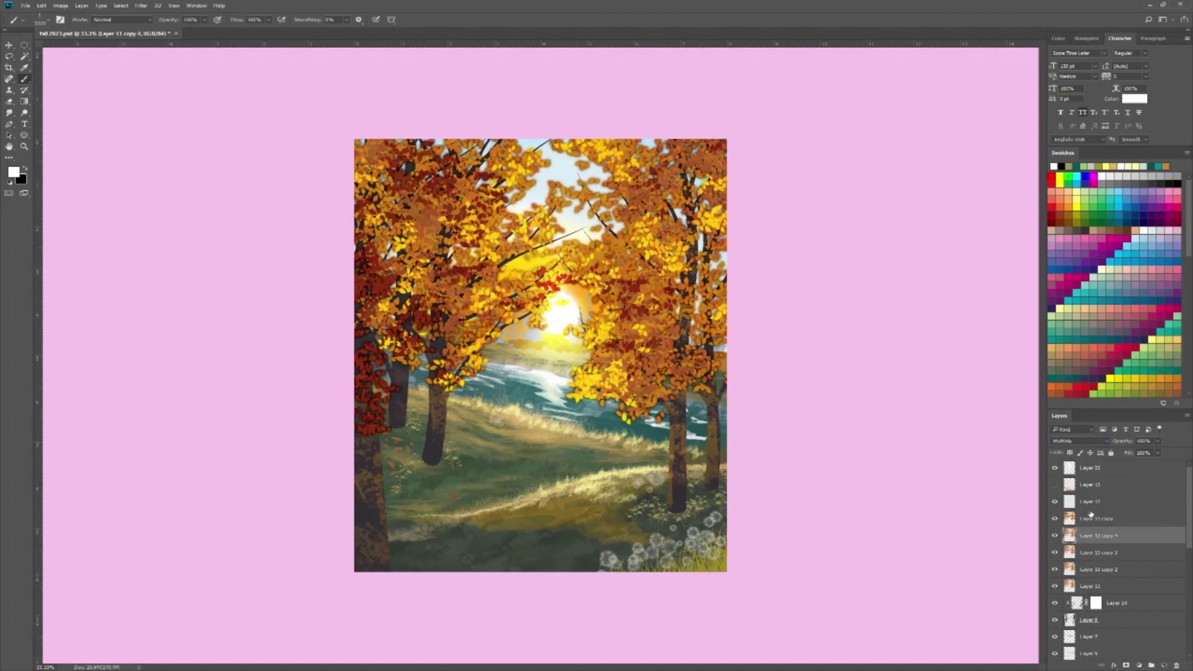
{"action": "left_click", "coordinate": [1163, 664]}
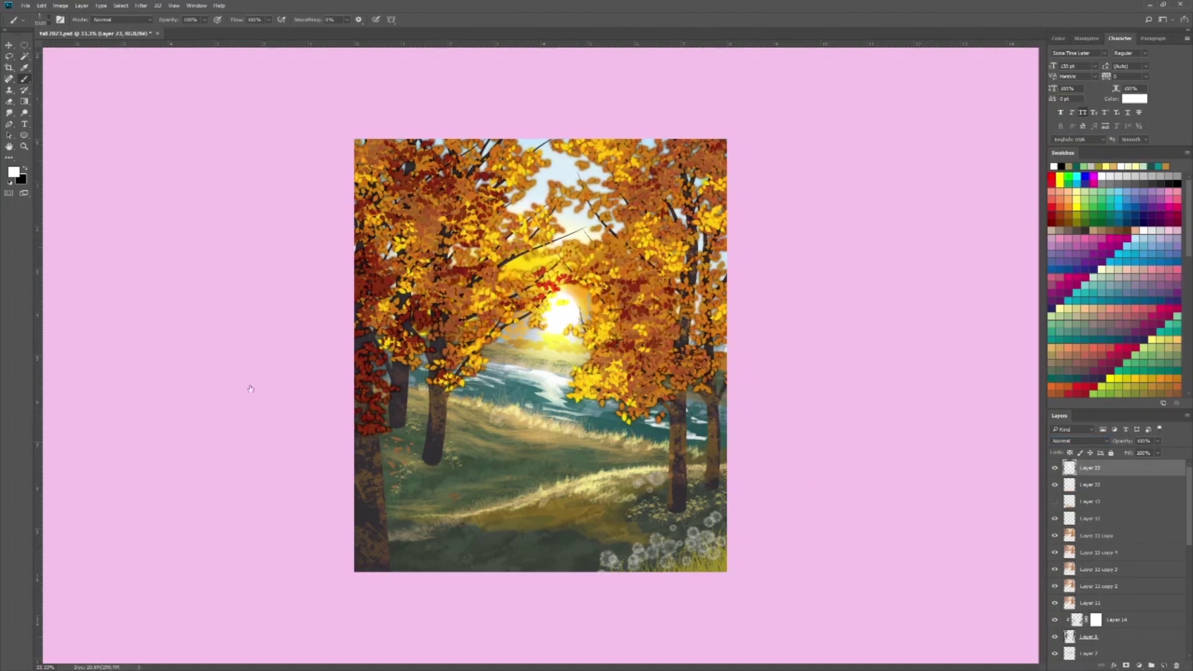
{"action": "mouse_move", "coordinate": [515, 437]}
{"action": "left_mouse_down"}
{"action": "mouse_move", "coordinate": [501, 495]}
{"action": "mouse_move", "coordinate": [580, 472]}
{"action": "left_mouse_up"}
{"action": "left_click_drag", "start_coordinate": [587, 442], "coordinate": [602, 485]}
{"action": "mouse_move", "coordinate": [618, 449]}
{"action": "left_mouse_down"}
{"action": "mouse_move", "coordinate": [590, 473]}
{"action": "mouse_move", "coordinate": [634, 547]}
{"action": "mouse_move", "coordinate": [410, 547]}
{"action": "mouse_move", "coordinate": [415, 556]}
{"action": "left_mouse_up"}
{"action": "key", "text": "ctrl+t"}
{"action": "key", "text": "Return"}
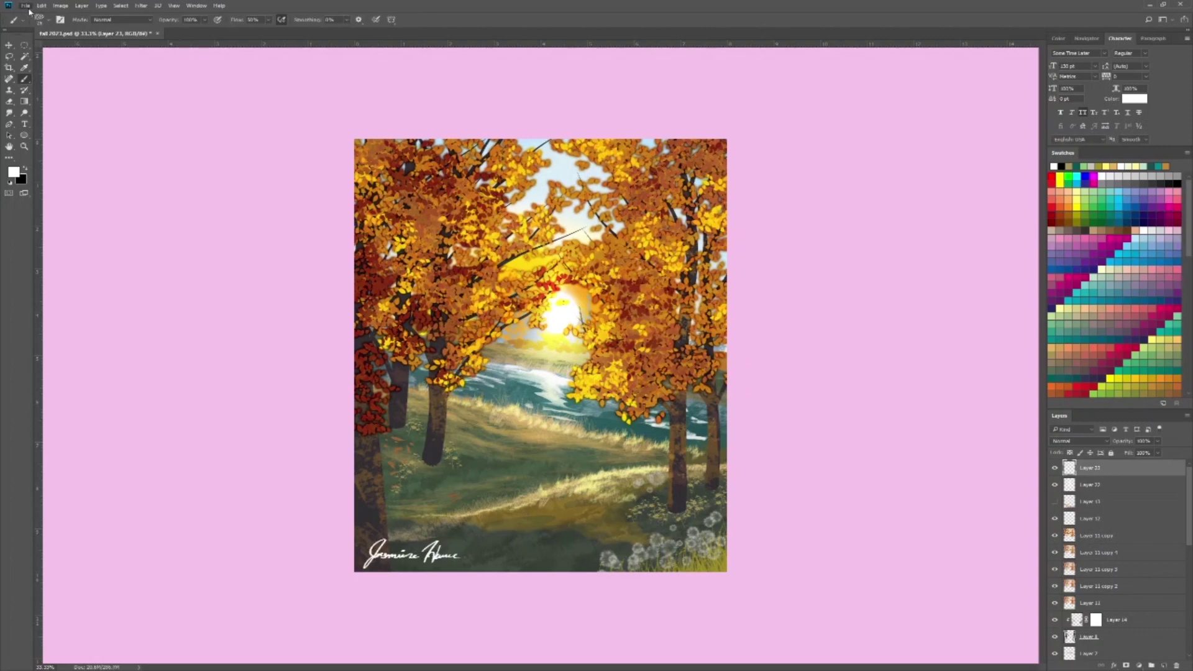